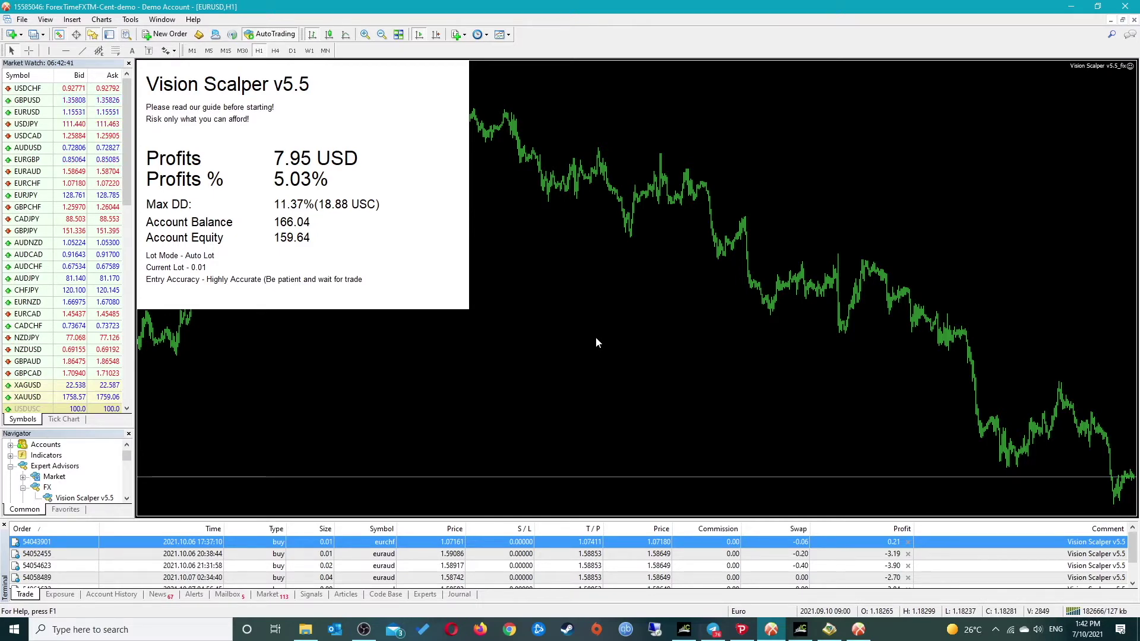
Step: Open the terminal's data folder, browse into MQL4, then close the folder window
{"action": "left_click", "coordinate": [24, 20]}
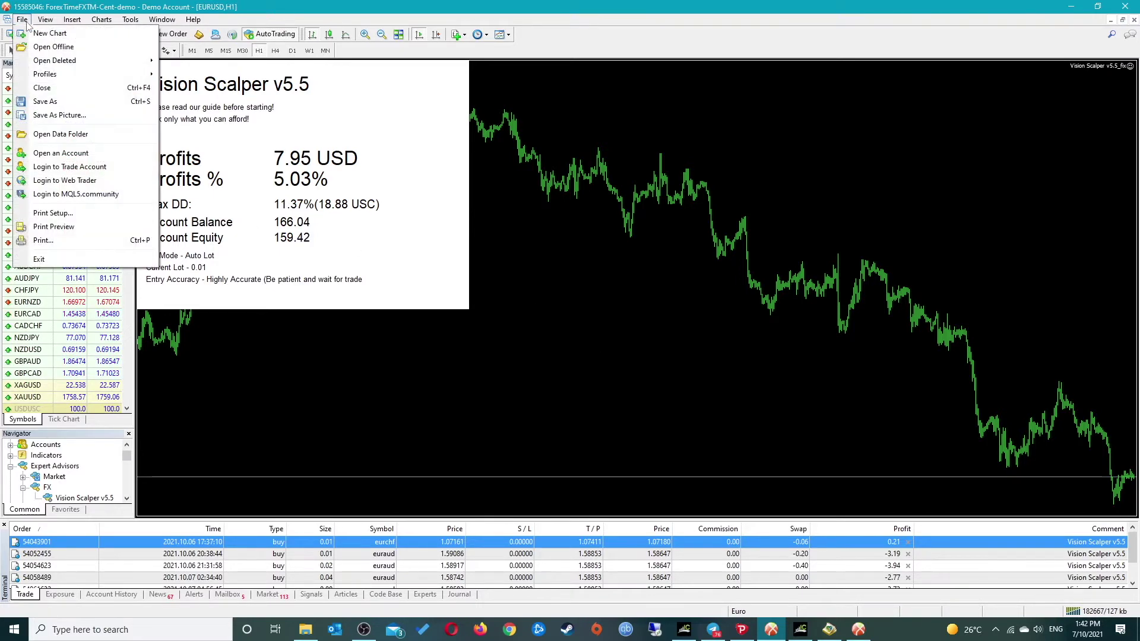
{"action": "left_click", "coordinate": [59, 135]}
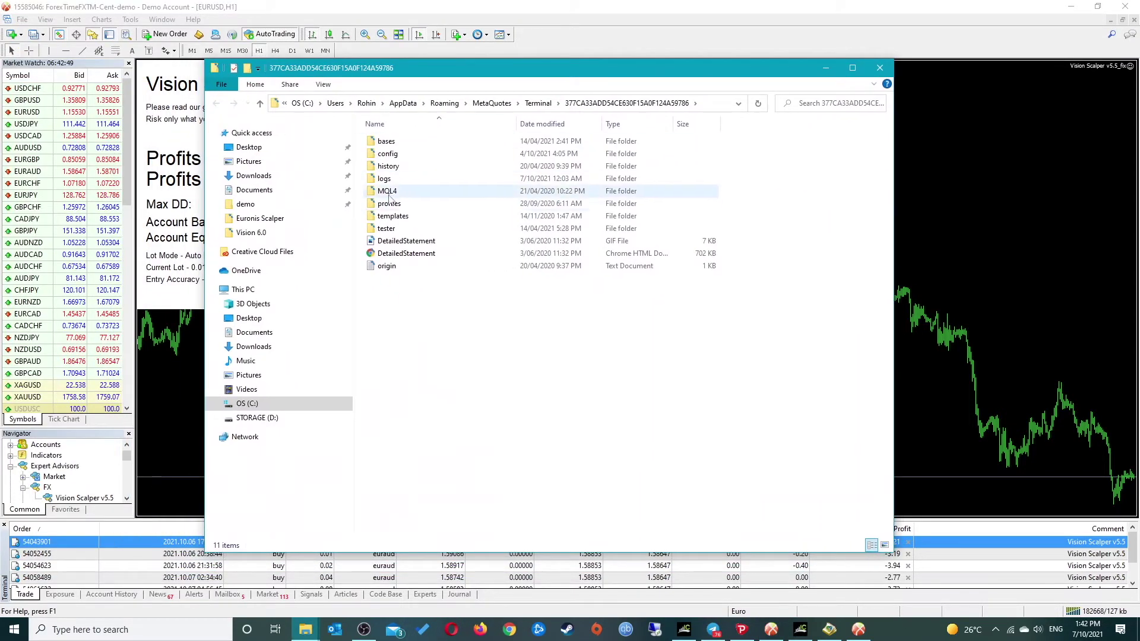
{"action": "double_click", "coordinate": [389, 196]}
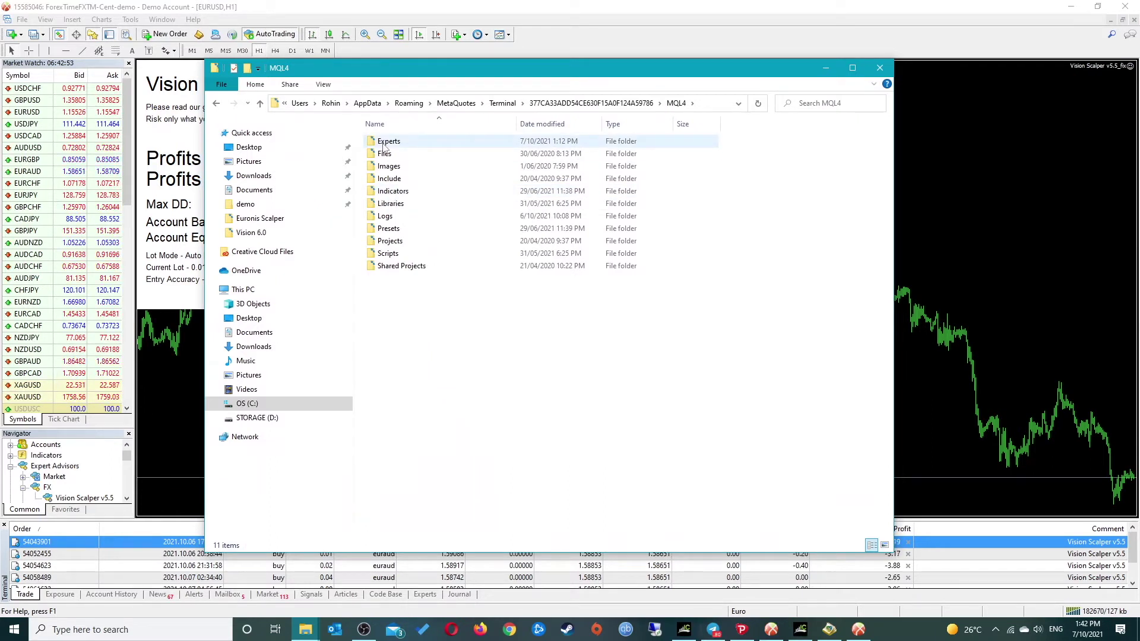
{"action": "left_click", "coordinate": [880, 67]}
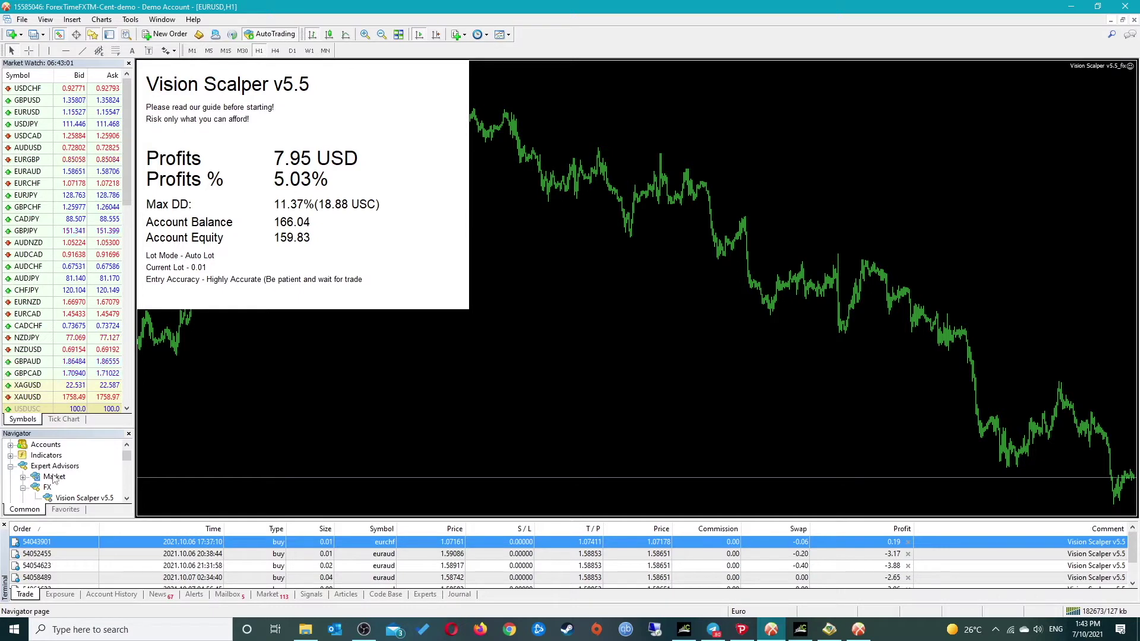
Step: With Vision Scalper v5.5 selected in Navigator, open a new EURUSD chart
{"action": "left_click", "coordinate": [83, 499]}
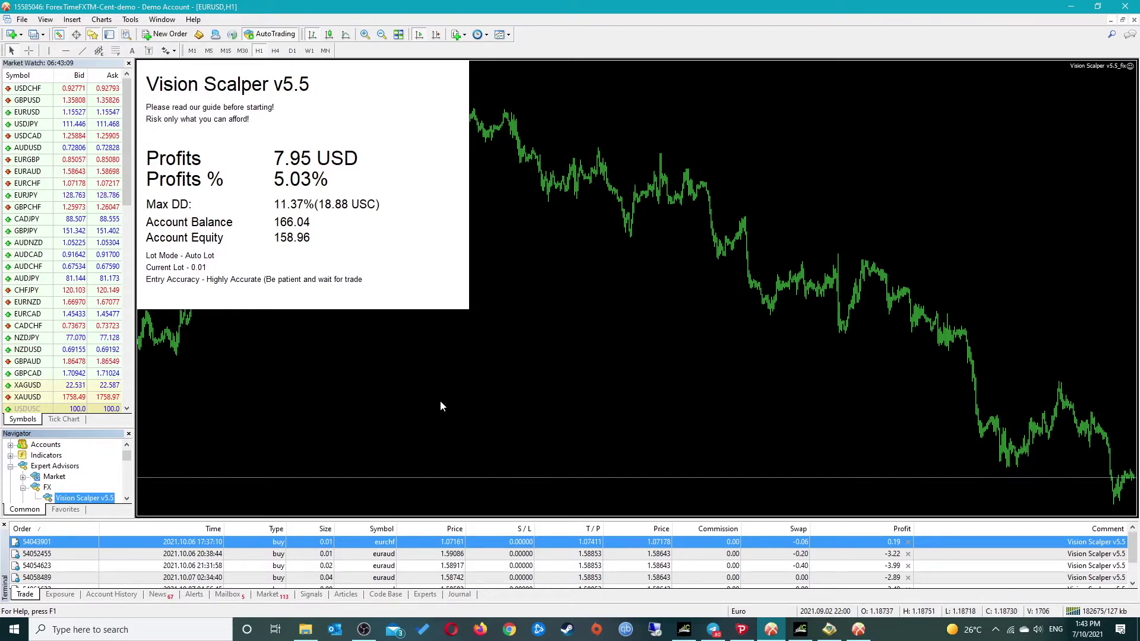
{"action": "left_click", "coordinate": [12, 34]}
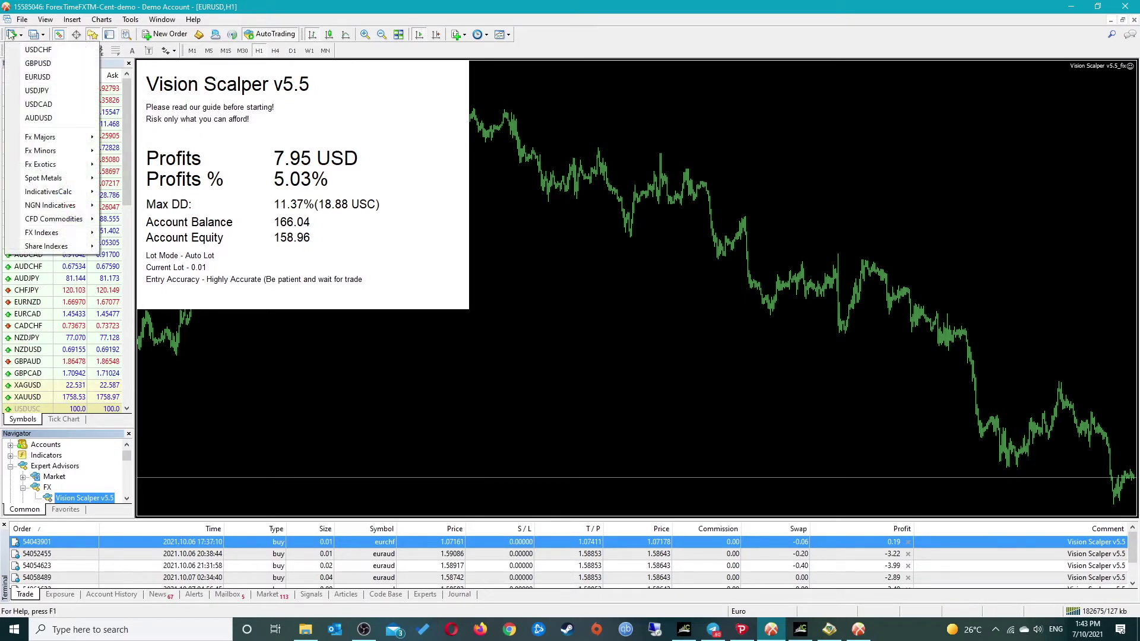
{"action": "left_click", "coordinate": [35, 80]}
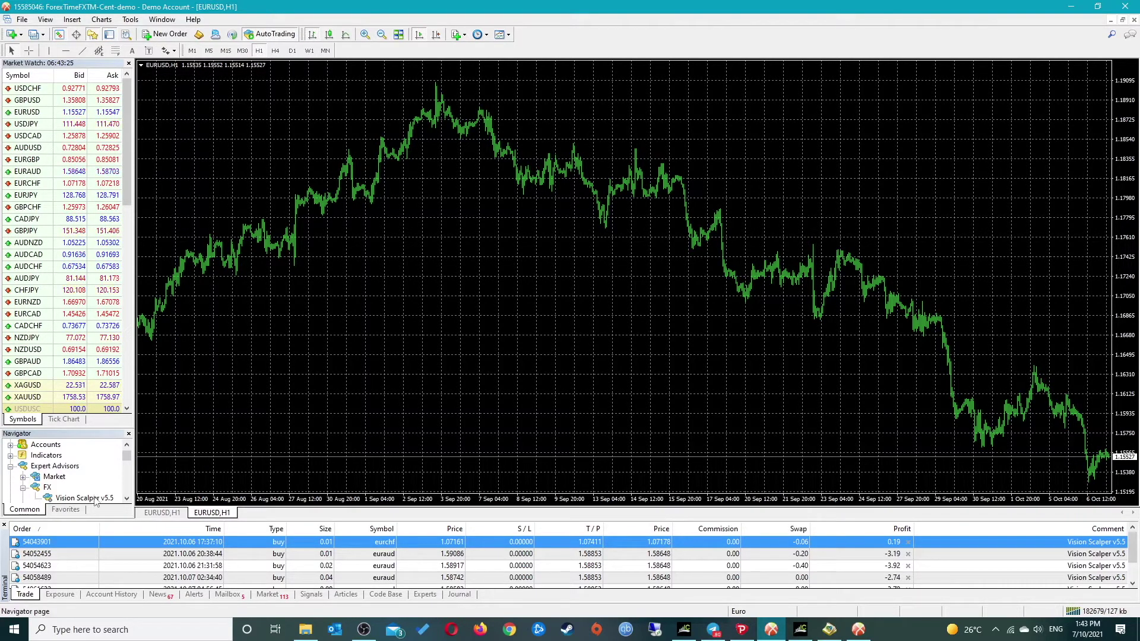
Step: Drag Vision Scalper v5.5 onto the new EURUSD H1 chart to attach it
{"action": "left_click_drag", "start_coordinate": [93, 502], "coordinate": [272, 412]}
{"action": "left_click_drag", "start_coordinate": [327, 369], "coordinate": [366, 355]}
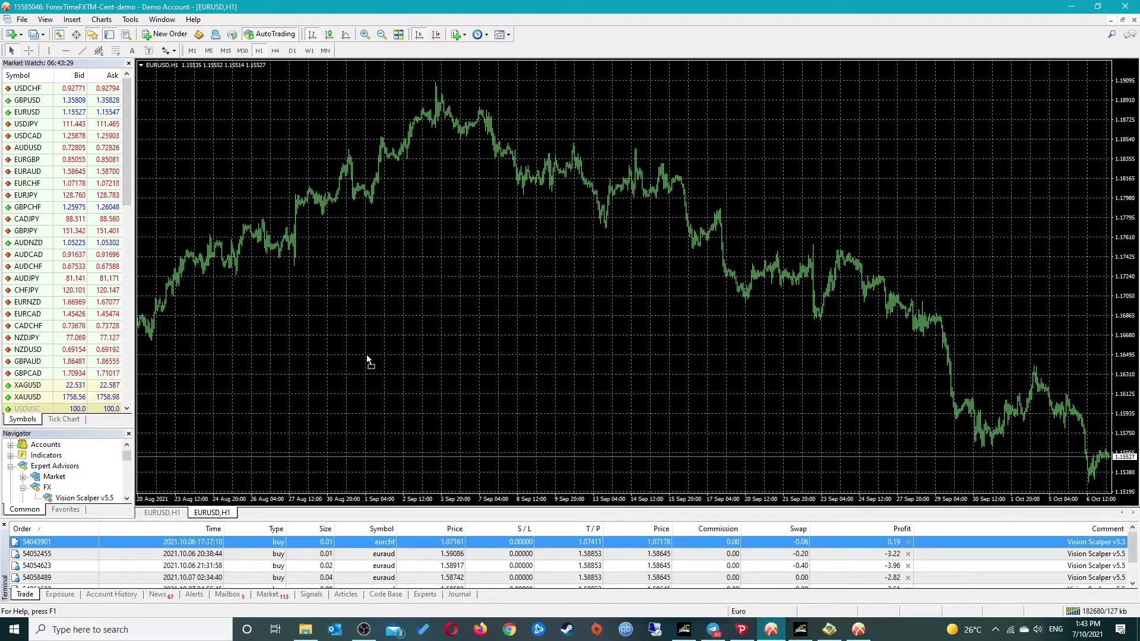
{"action": "left_click_drag", "start_coordinate": [366, 355], "coordinate": [366, 355]}
{"action": "left_click_drag", "start_coordinate": [367, 355], "coordinate": [366, 355]}
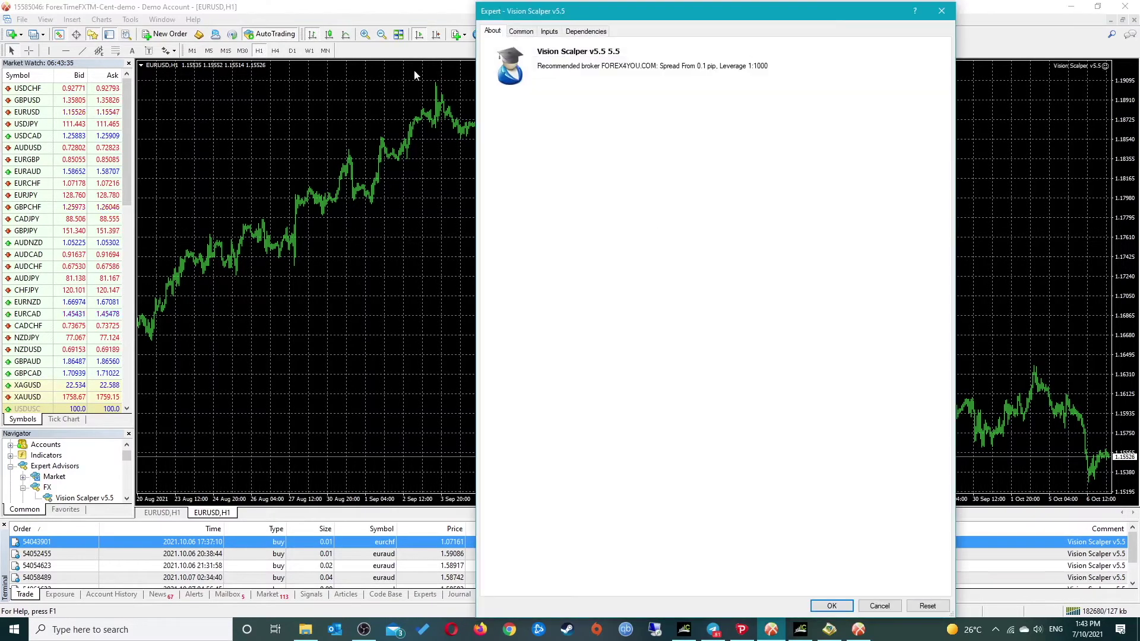
Step: Enable Allow import of external experts, then show the Vision Scalper input parameters
{"action": "left_click", "coordinate": [530, 32]}
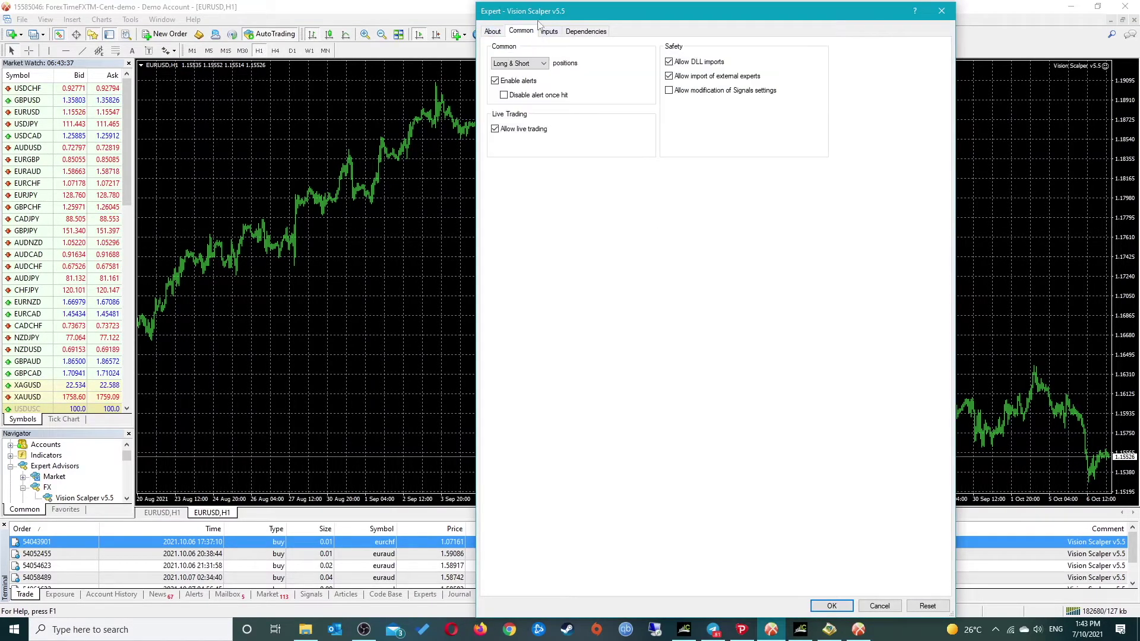
{"action": "left_click", "coordinate": [669, 76]}
{"action": "left_click", "coordinate": [550, 31]}
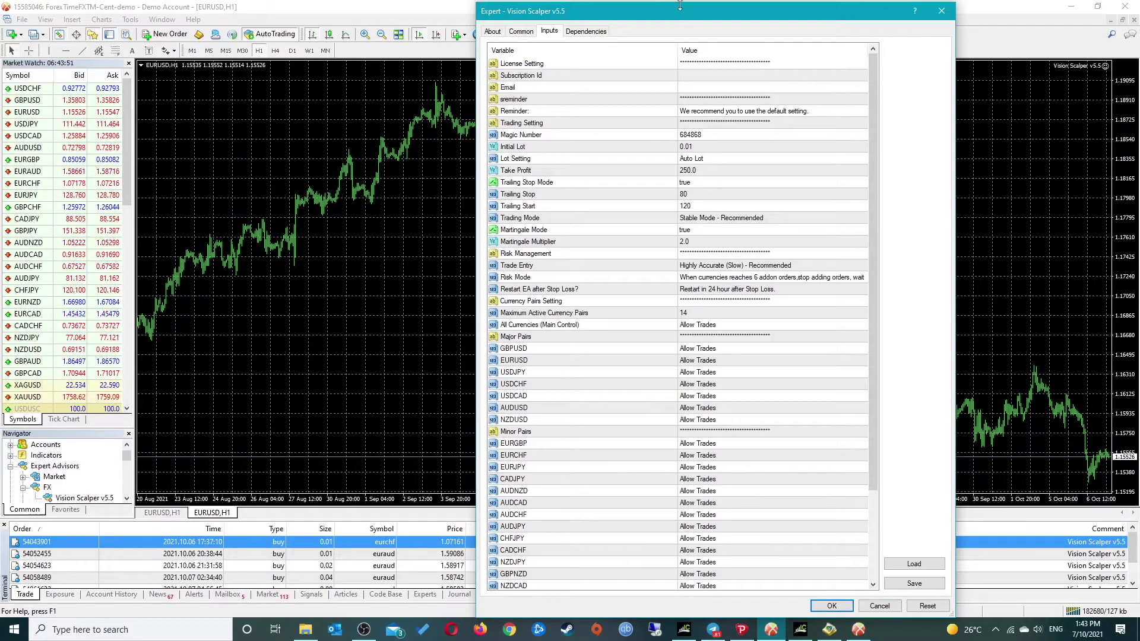
{"action": "left_click_drag", "start_coordinate": [676, 16], "coordinate": [477, 9]}
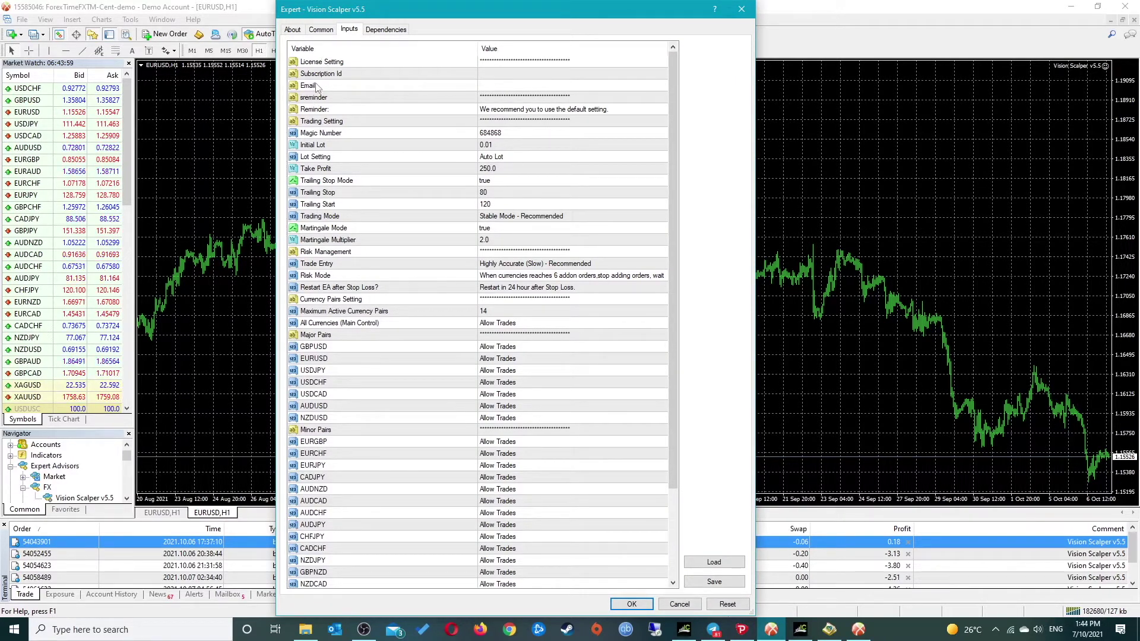
{"action": "double_click", "coordinate": [512, 133]}
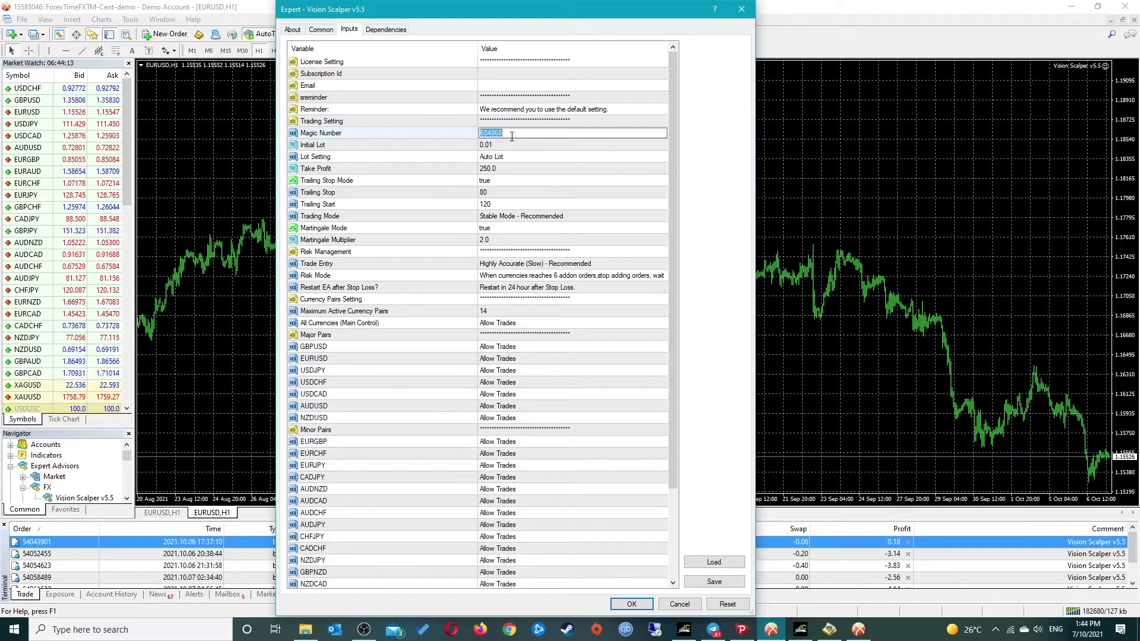
{"action": "double_click", "coordinate": [507, 144]}
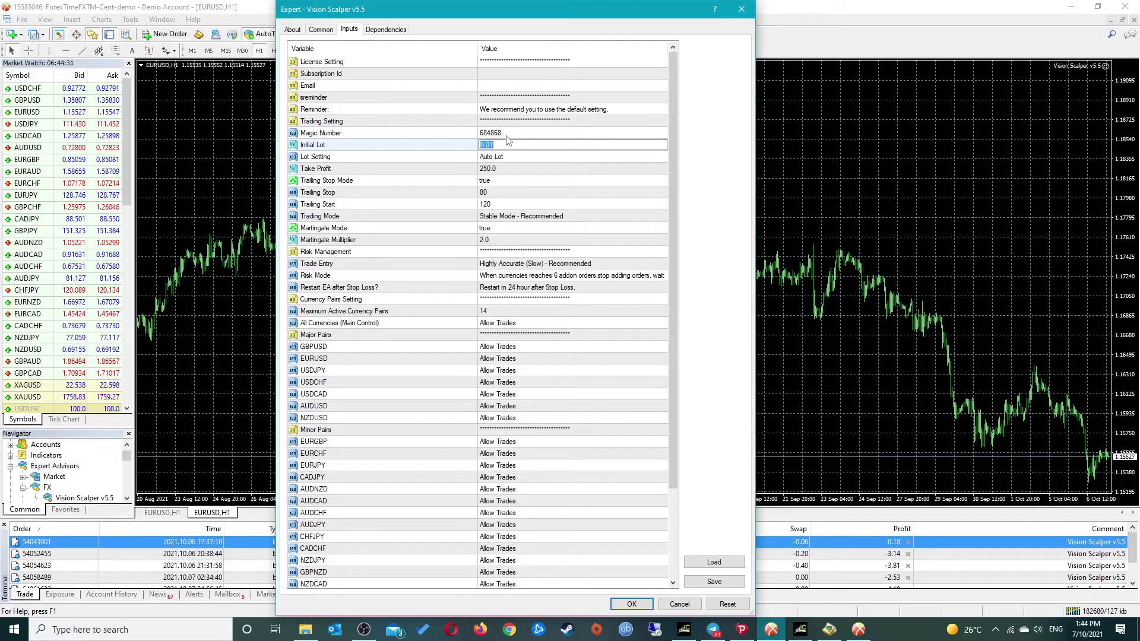
{"action": "type", "text": "1"}
{"action": "left_click", "coordinate": [516, 172]}
{"action": "double_click", "coordinate": [514, 145]}
{"action": "type", "text": "0"}
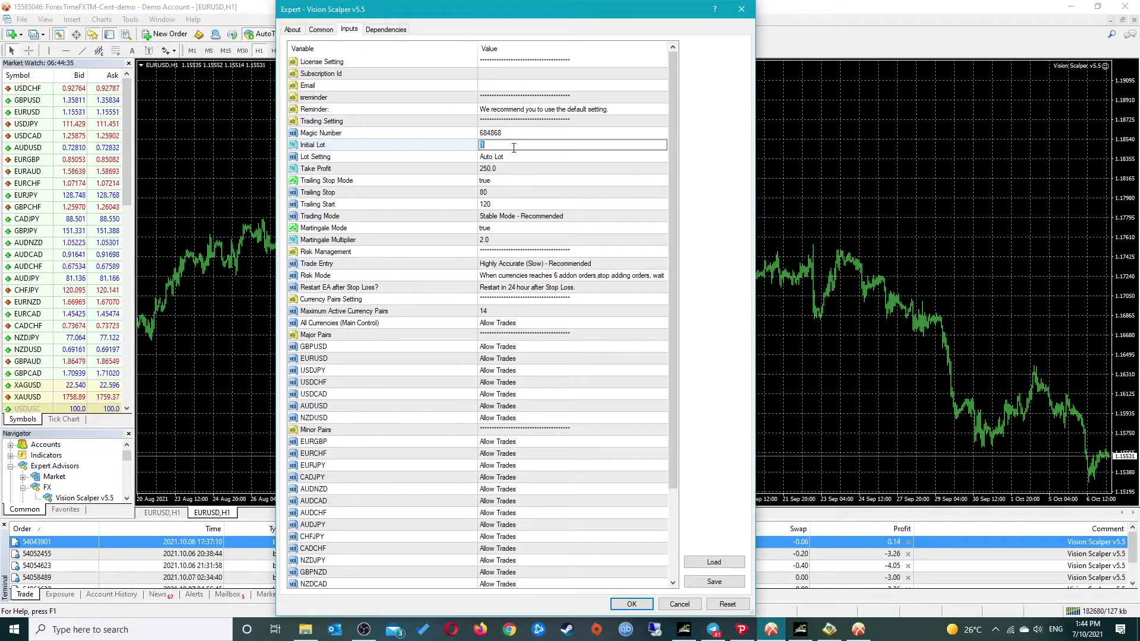
{"action": "left_click", "coordinate": [560, 194]}
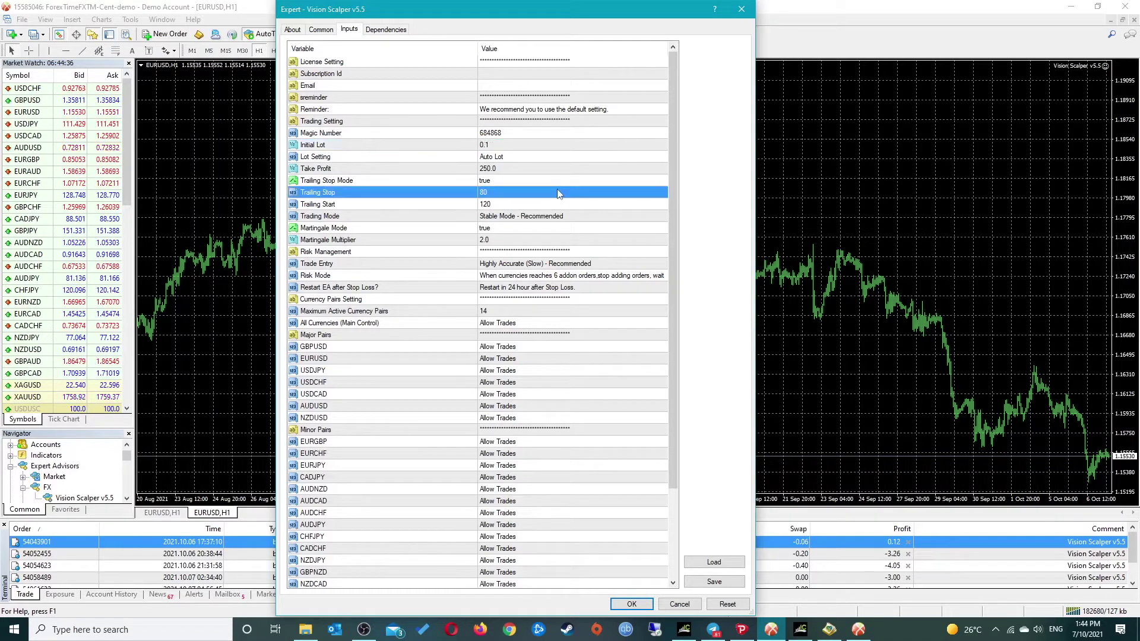
{"action": "double_click", "coordinate": [509, 146]}
{"action": "type", "text": "0.01"}
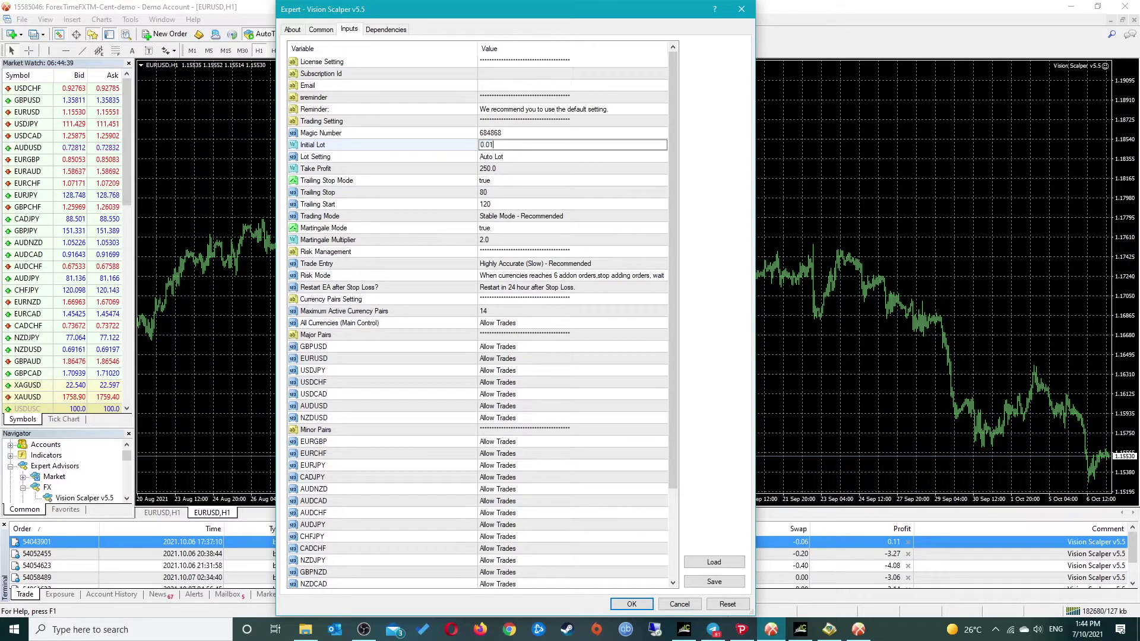
{"action": "left_click", "coordinate": [507, 173]}
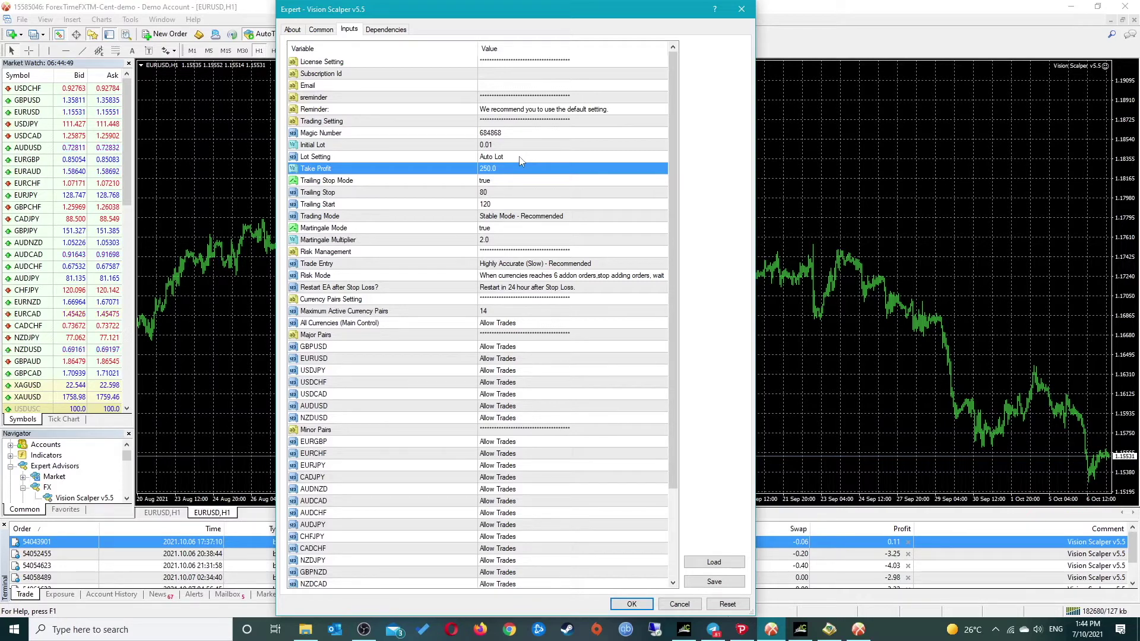
{"action": "left_click", "coordinate": [520, 157]}
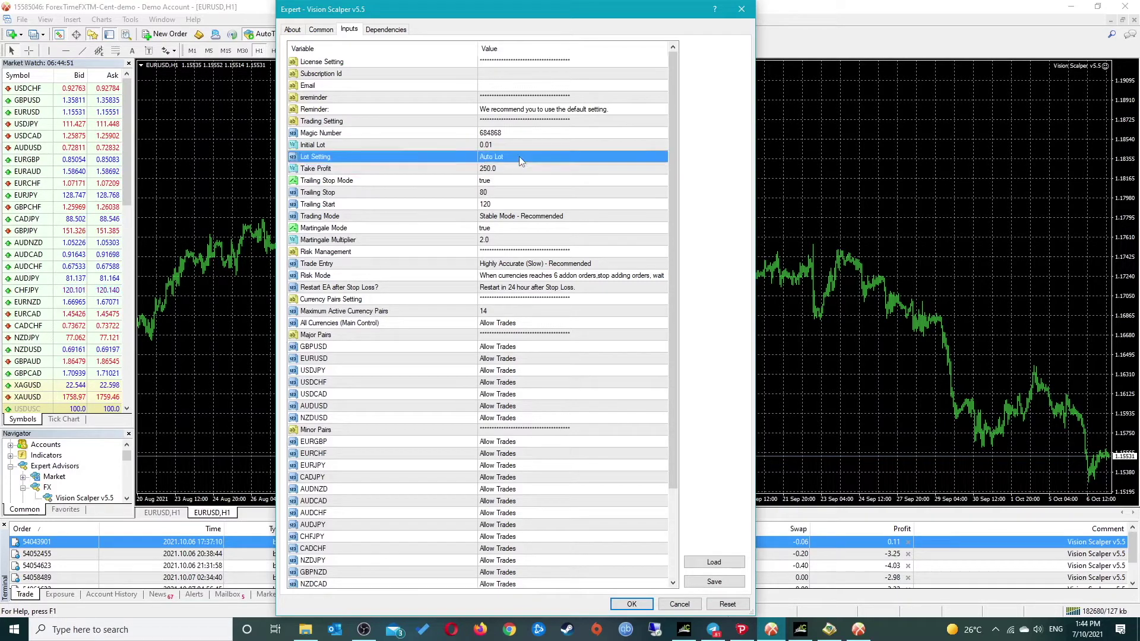
{"action": "left_click", "coordinate": [519, 156]}
{"action": "left_click", "coordinate": [519, 157]}
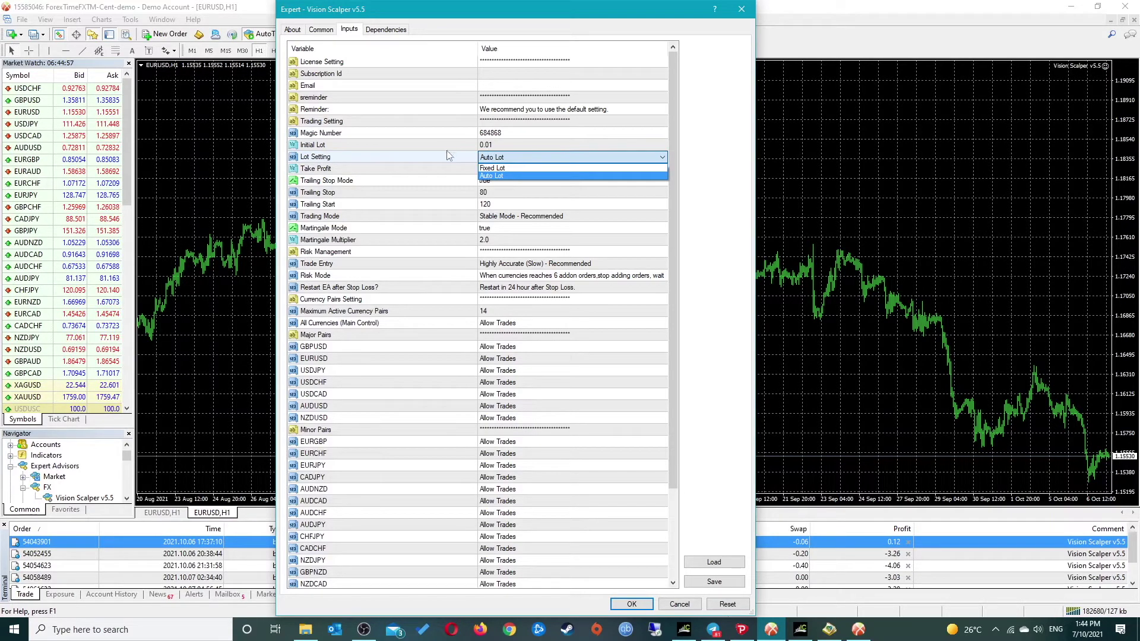
{"action": "left_click", "coordinate": [569, 170]}
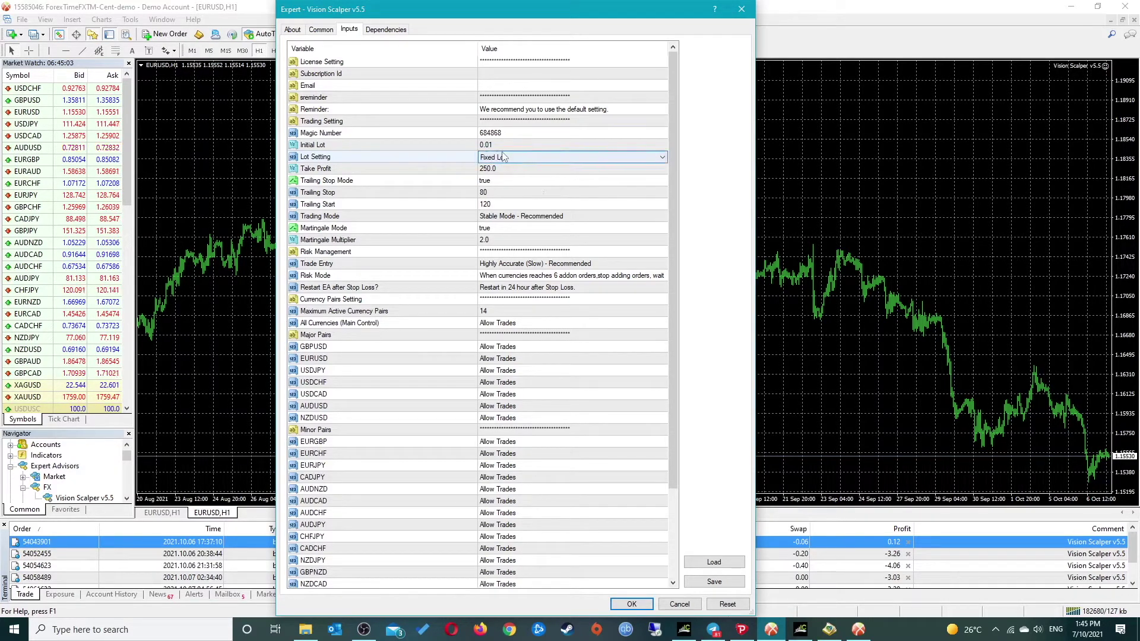
{"action": "double_click", "coordinate": [521, 145]}
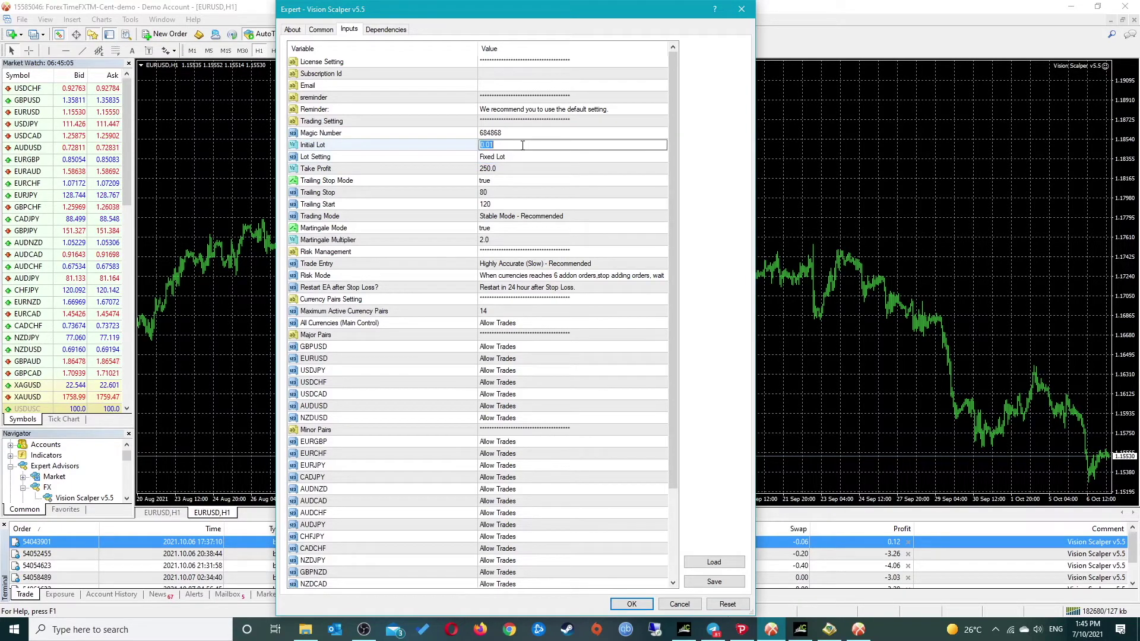
{"action": "type", "text": "1"}
{"action": "left_click", "coordinate": [545, 180]}
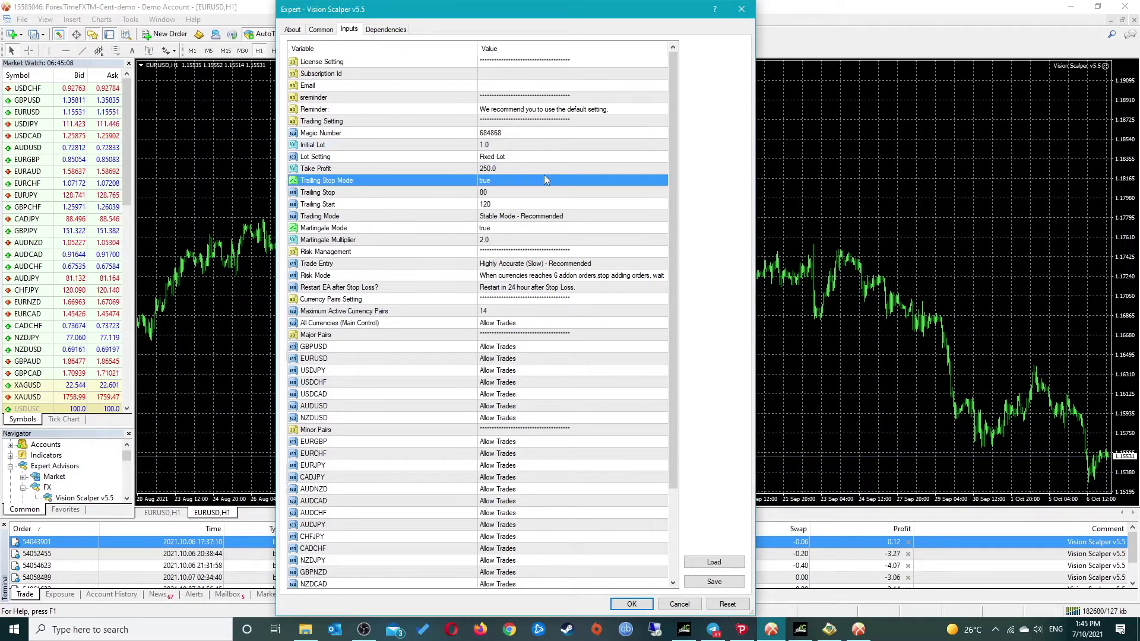
{"action": "left_click", "coordinate": [514, 157]}
{"action": "double_click", "coordinate": [513, 148]}
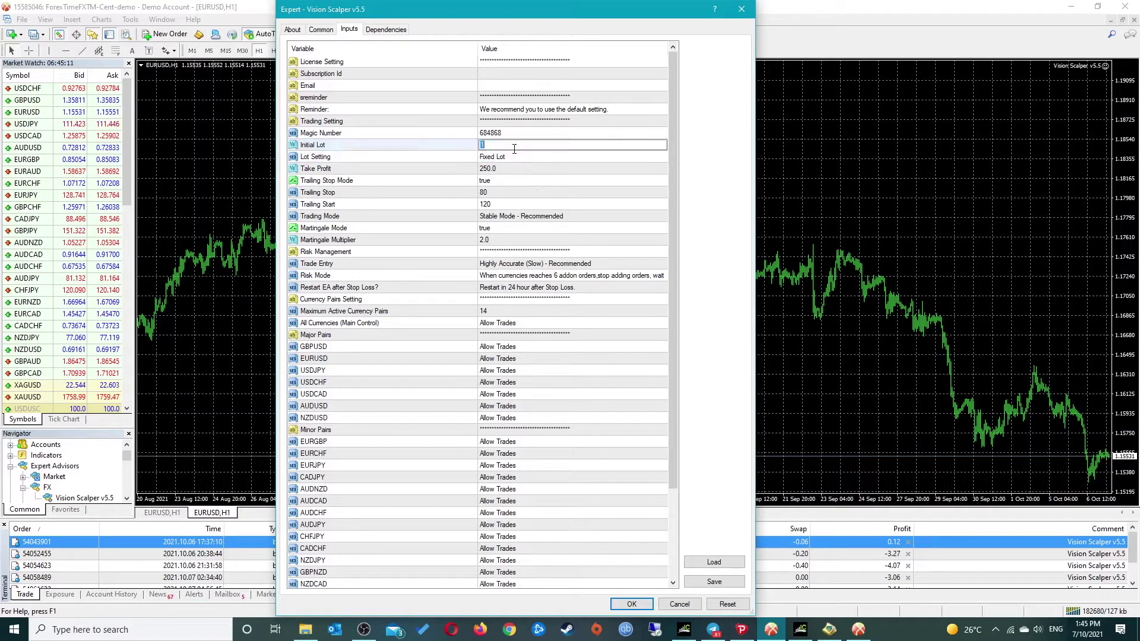
{"action": "type", "text": "0.1"}
{"action": "left_click", "coordinate": [541, 170]}
{"action": "double_click", "coordinate": [527, 146]}
{"action": "type", "text": "0.5"}
{"action": "left_click", "coordinate": [533, 169]}
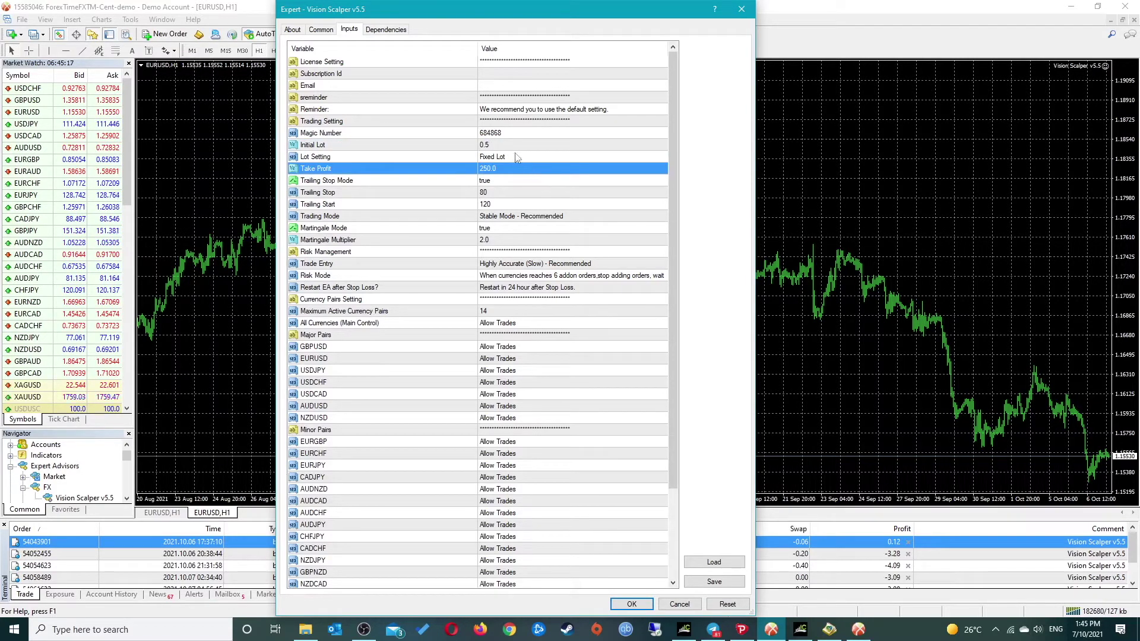
{"action": "double_click", "coordinate": [514, 146]}
{"action": "type", "text": "100"}
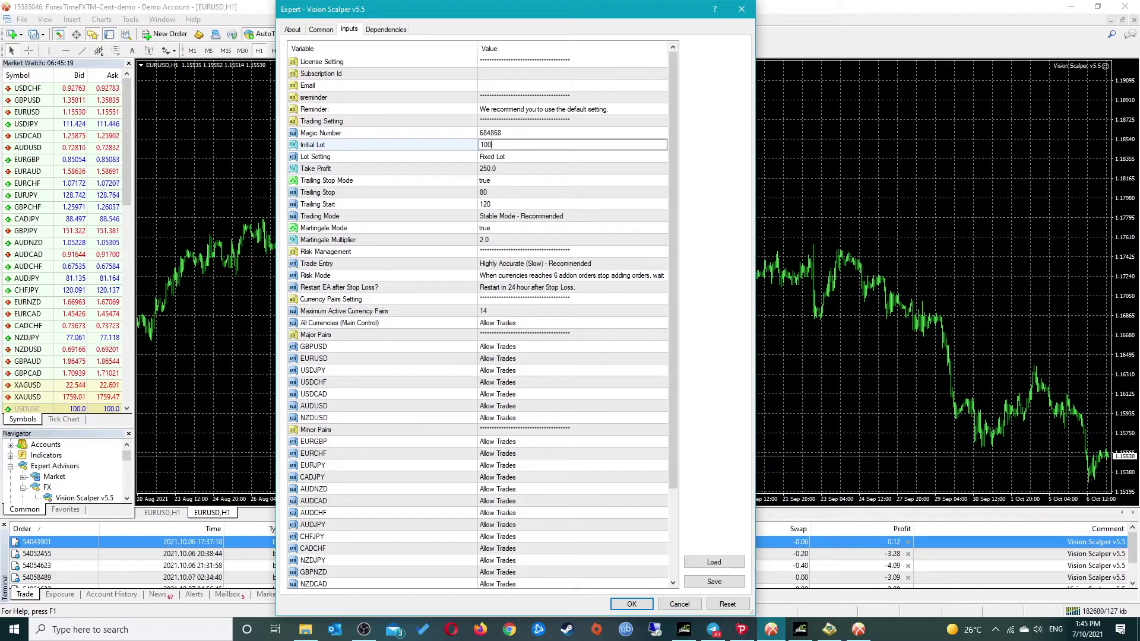
{"action": "left_click", "coordinate": [525, 181]}
{"action": "double_click", "coordinate": [524, 146]}
{"action": "type", "text": "0.01"}
{"action": "left_click", "coordinate": [537, 181]}
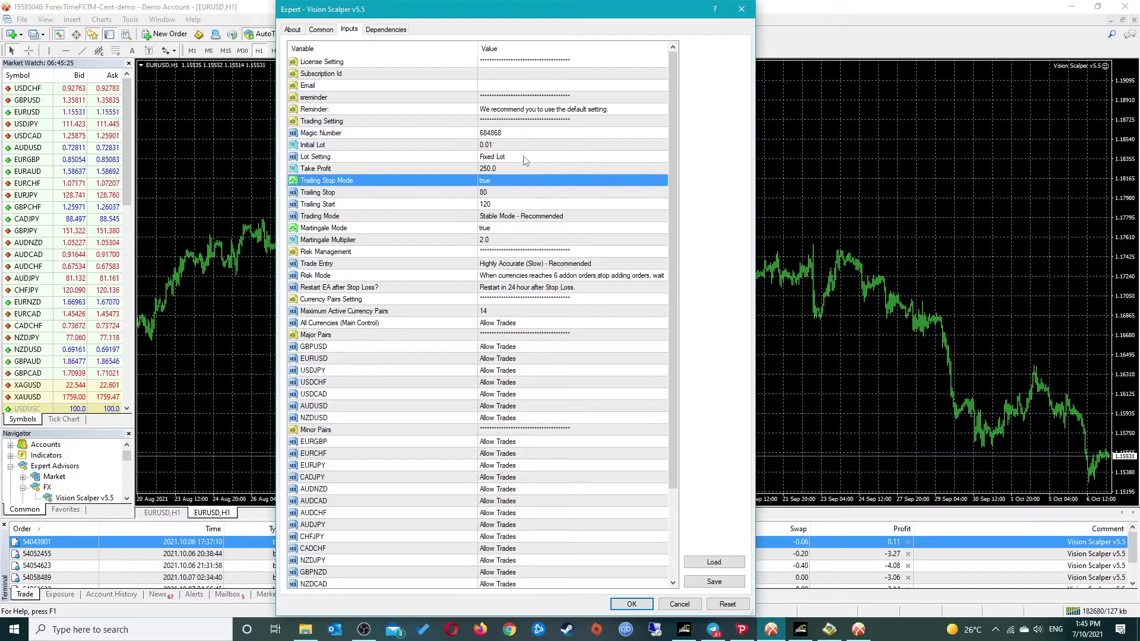
{"action": "left_click", "coordinate": [522, 156]}
{"action": "left_click", "coordinate": [522, 156]}
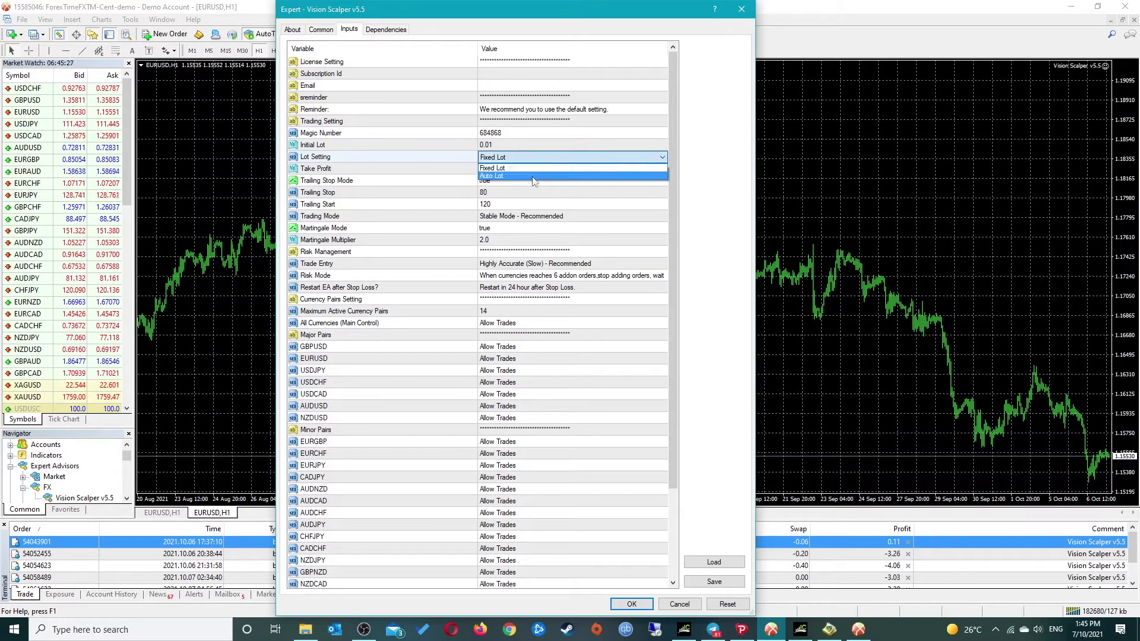
{"action": "left_click", "coordinate": [534, 176]}
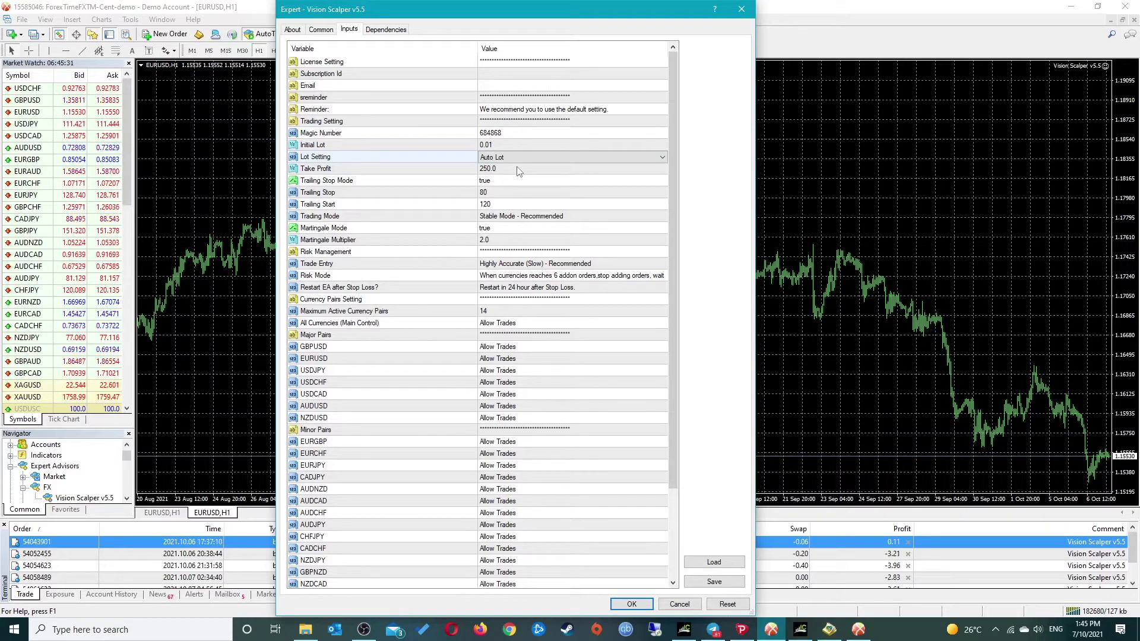
{"action": "left_click", "coordinate": [520, 157]}
{"action": "left_click", "coordinate": [520, 157]}
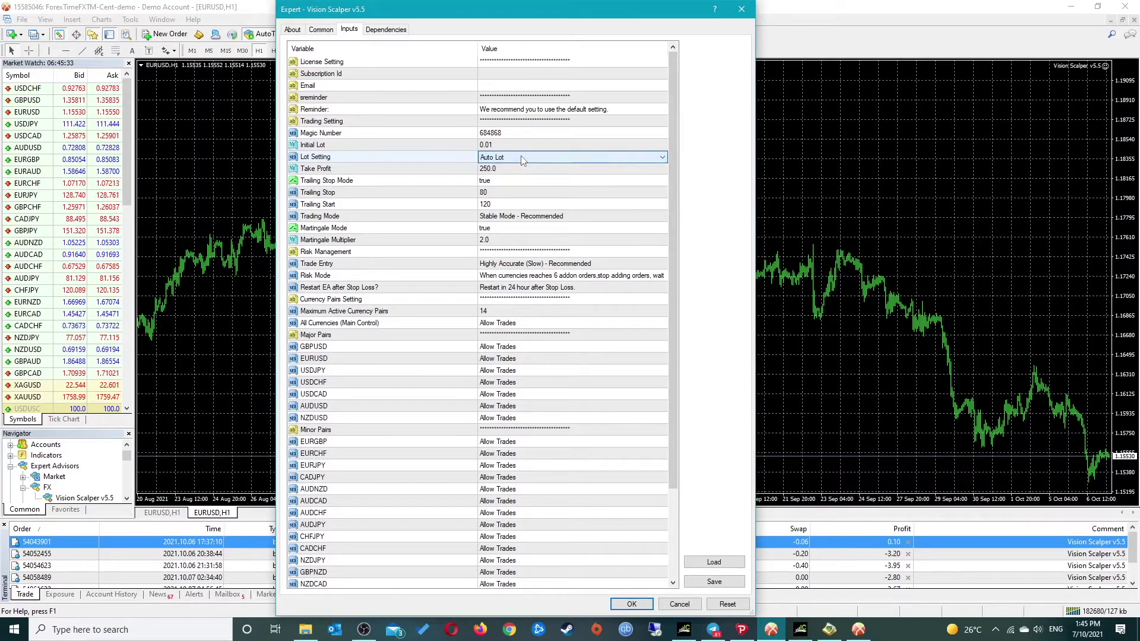
{"action": "left_click", "coordinate": [520, 158]}
{"action": "left_click", "coordinate": [521, 169]}
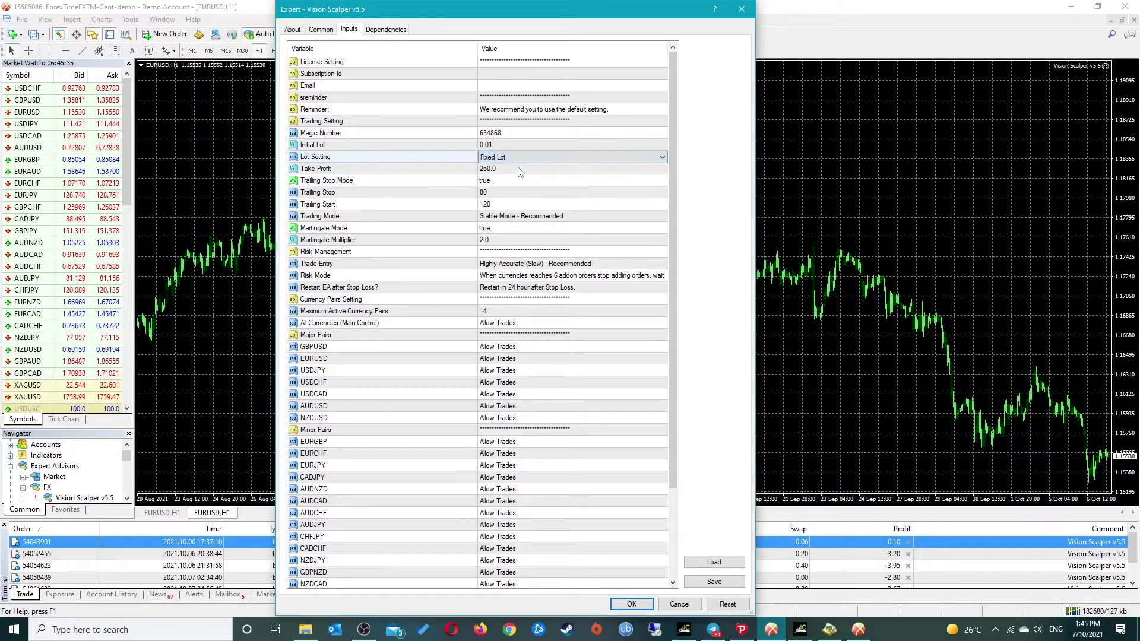
{"action": "left_click", "coordinate": [533, 184]}
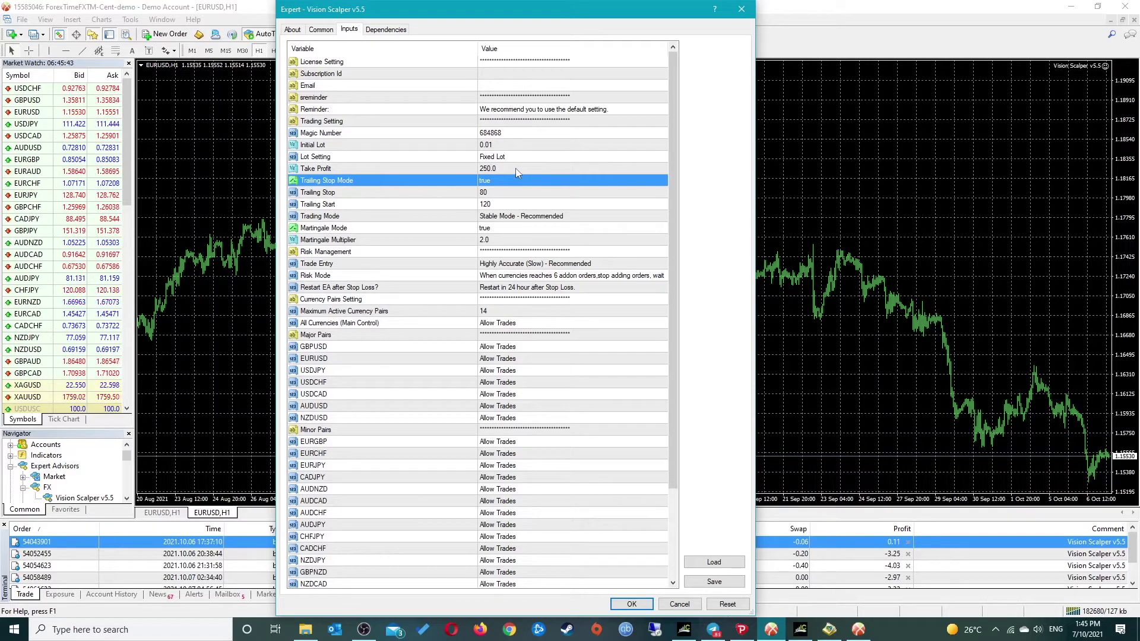
{"action": "left_click", "coordinate": [516, 170]}
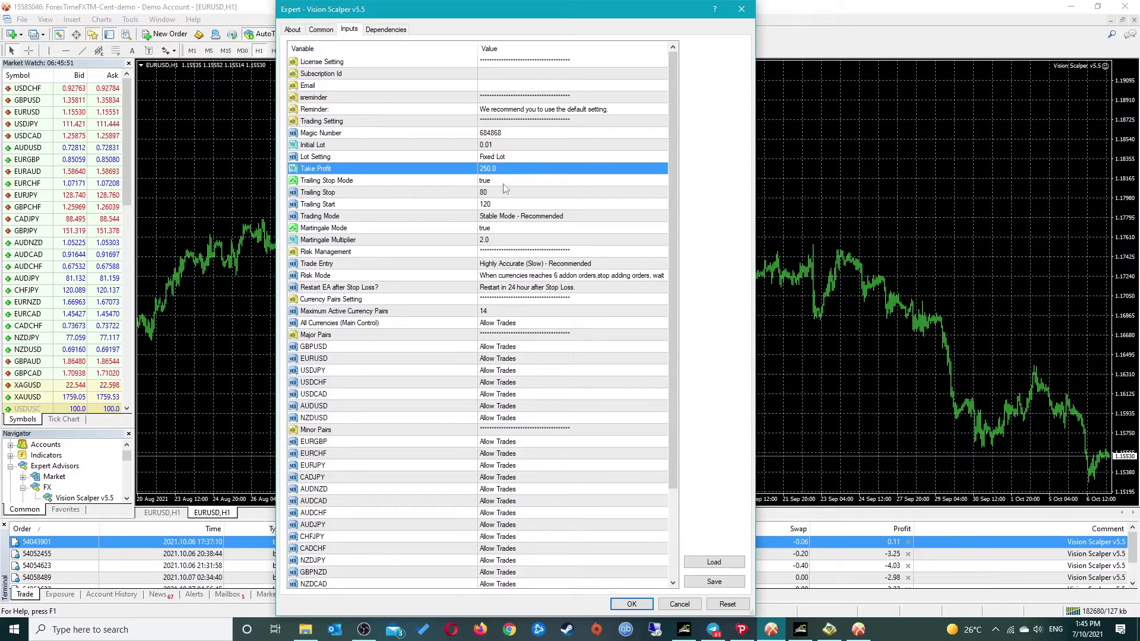
{"action": "left_click", "coordinate": [539, 184]}
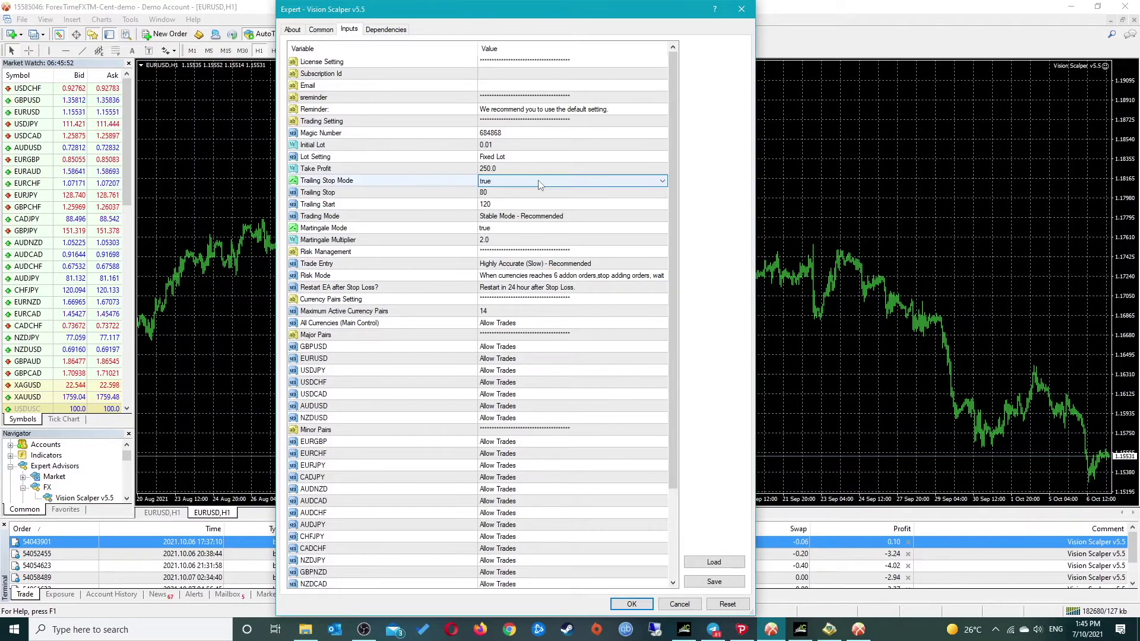
{"action": "double_click", "coordinate": [509, 192]}
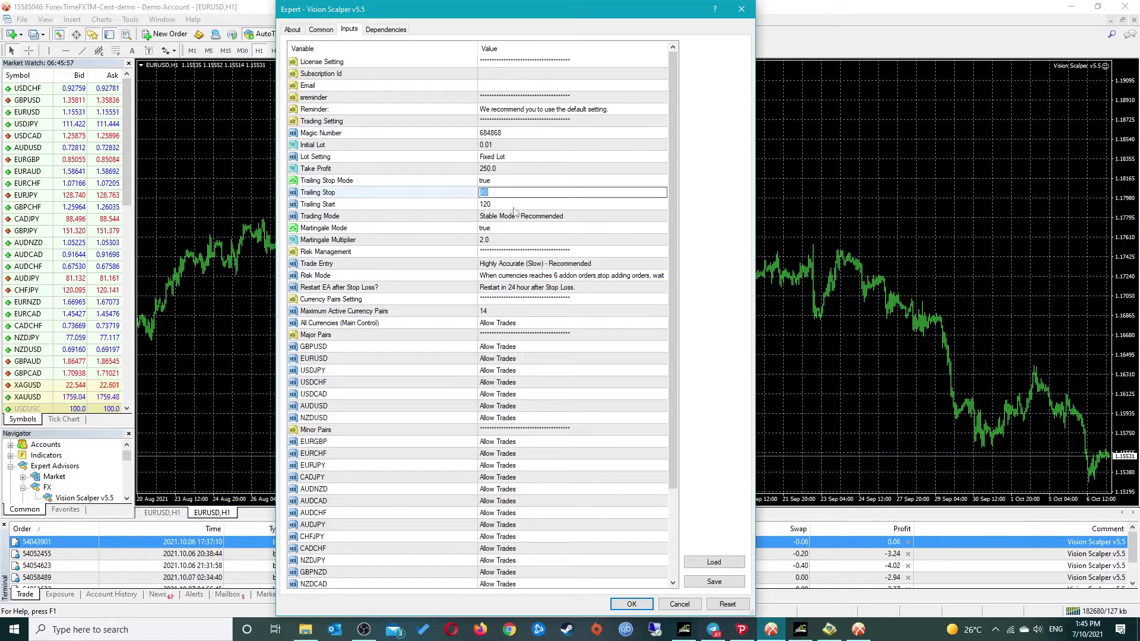
{"action": "key", "text": "Tab"}
{"action": "key", "text": "Return"}
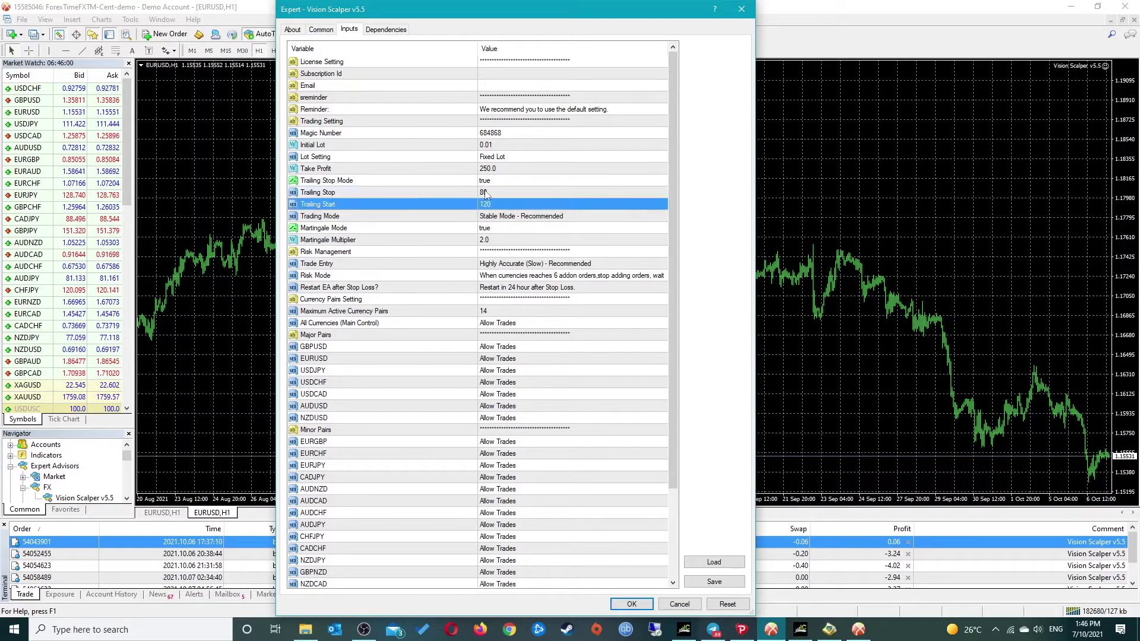
{"action": "left_click", "coordinate": [579, 218]}
{"action": "left_click", "coordinate": [575, 220]}
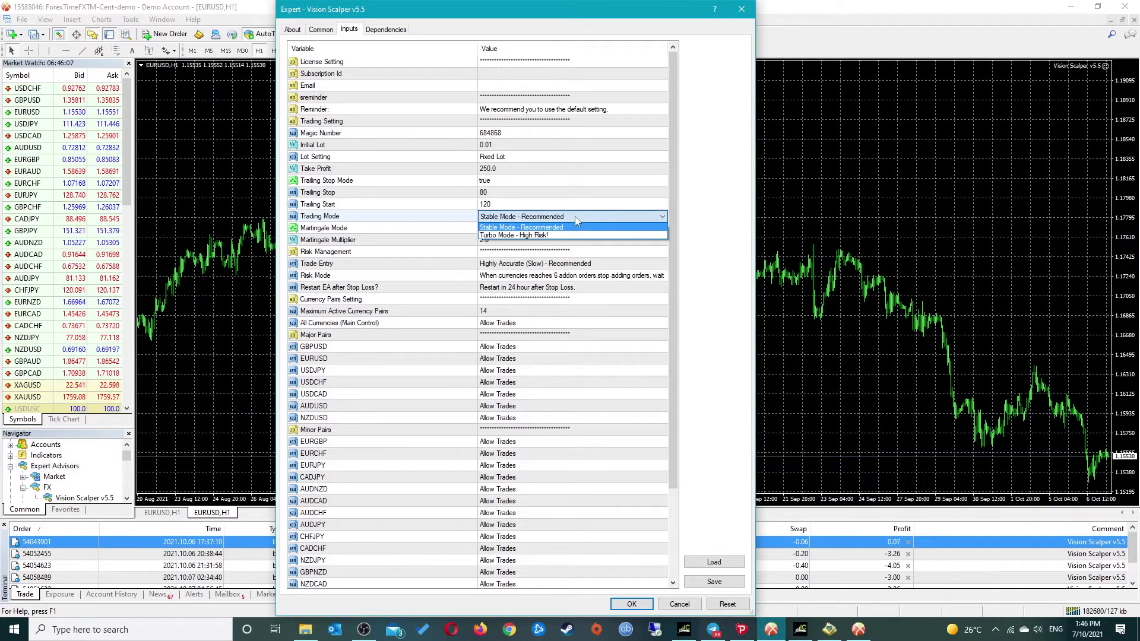
{"action": "left_click", "coordinate": [551, 235]}
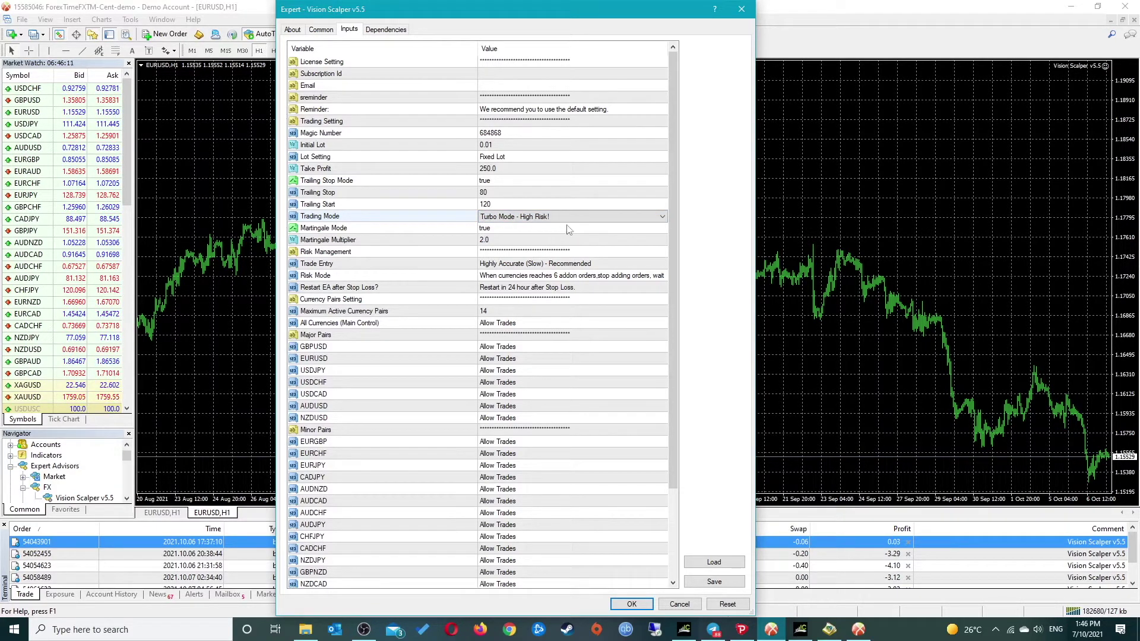
{"action": "left_click", "coordinate": [564, 217]}
{"action": "left_click", "coordinate": [574, 228]}
{"action": "left_click", "coordinate": [537, 231]}
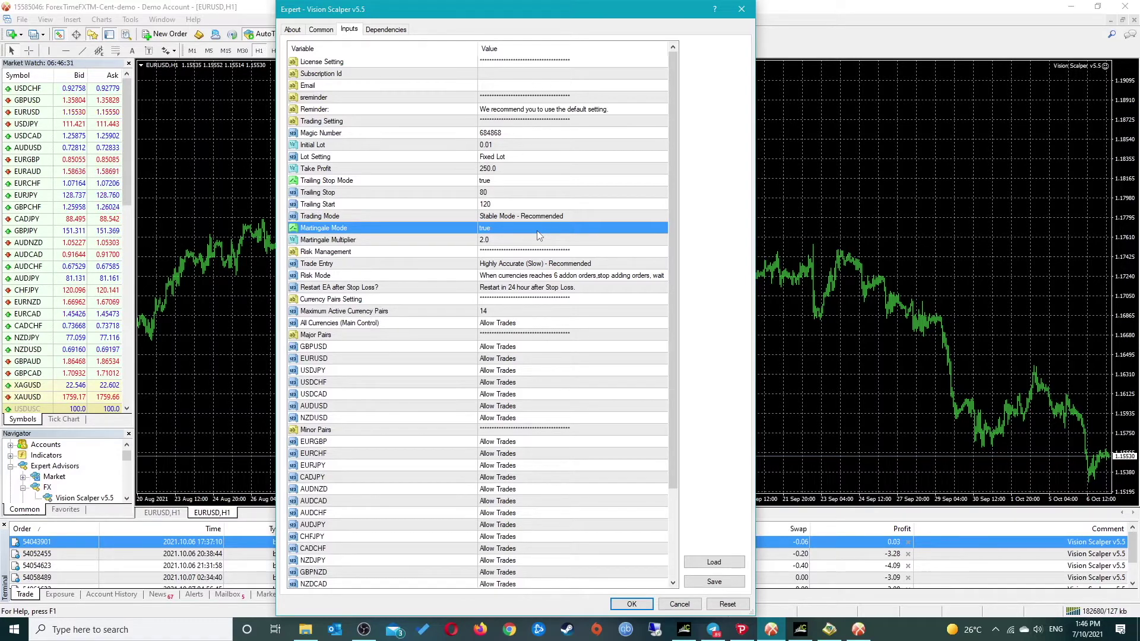
{"action": "left_click", "coordinate": [543, 217]}
{"action": "left_click", "coordinate": [544, 217]}
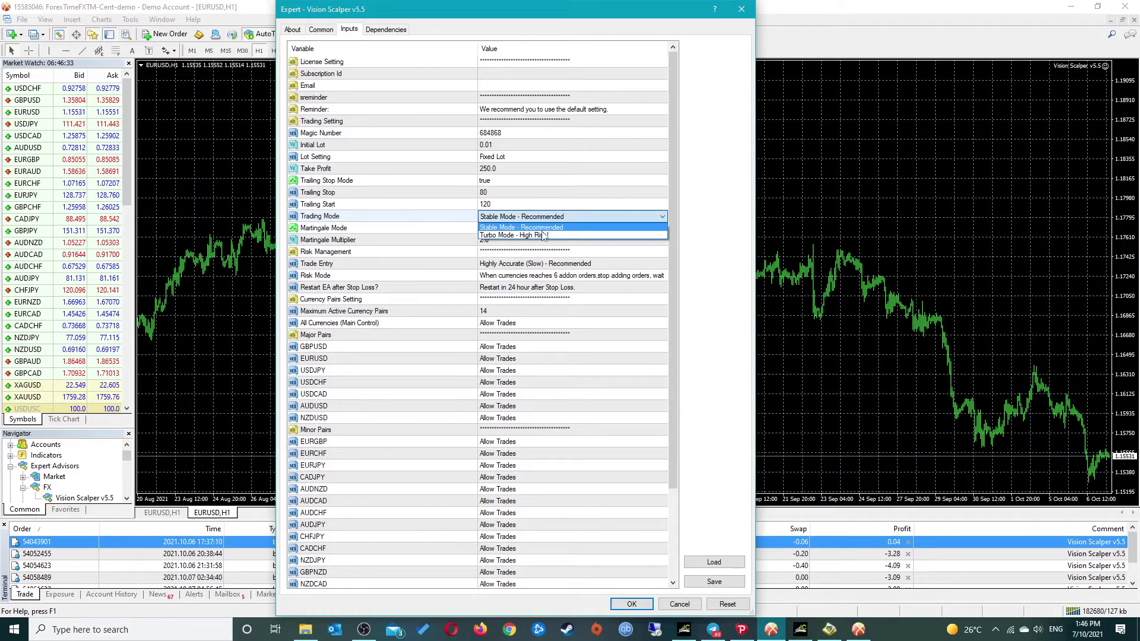
{"action": "left_click", "coordinate": [574, 252]}
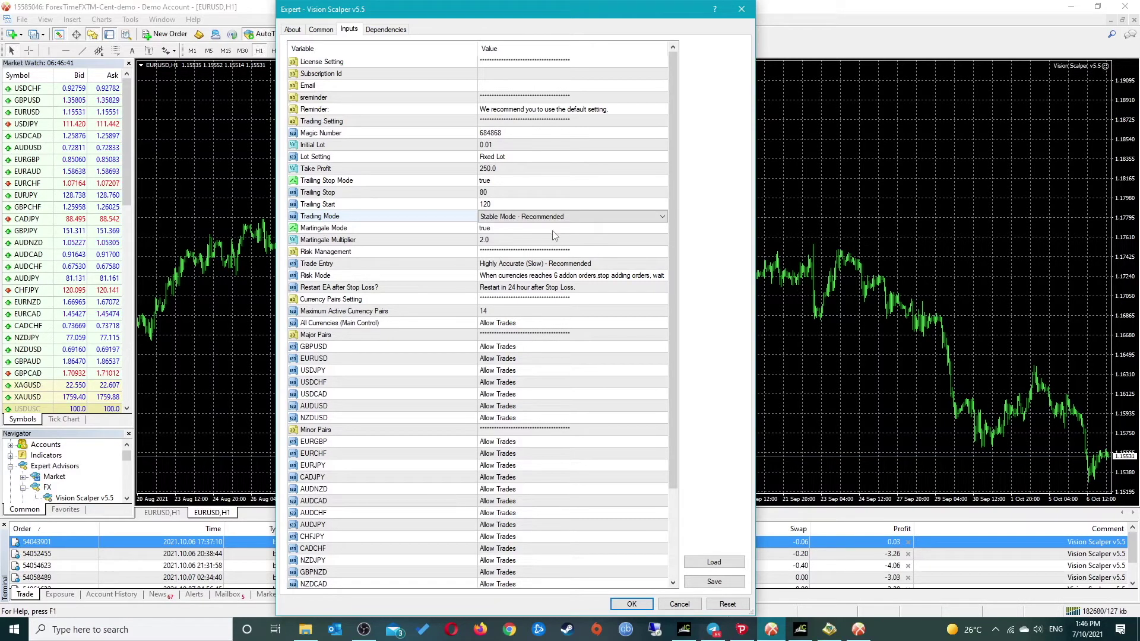
{"action": "left_click", "coordinate": [551, 231]}
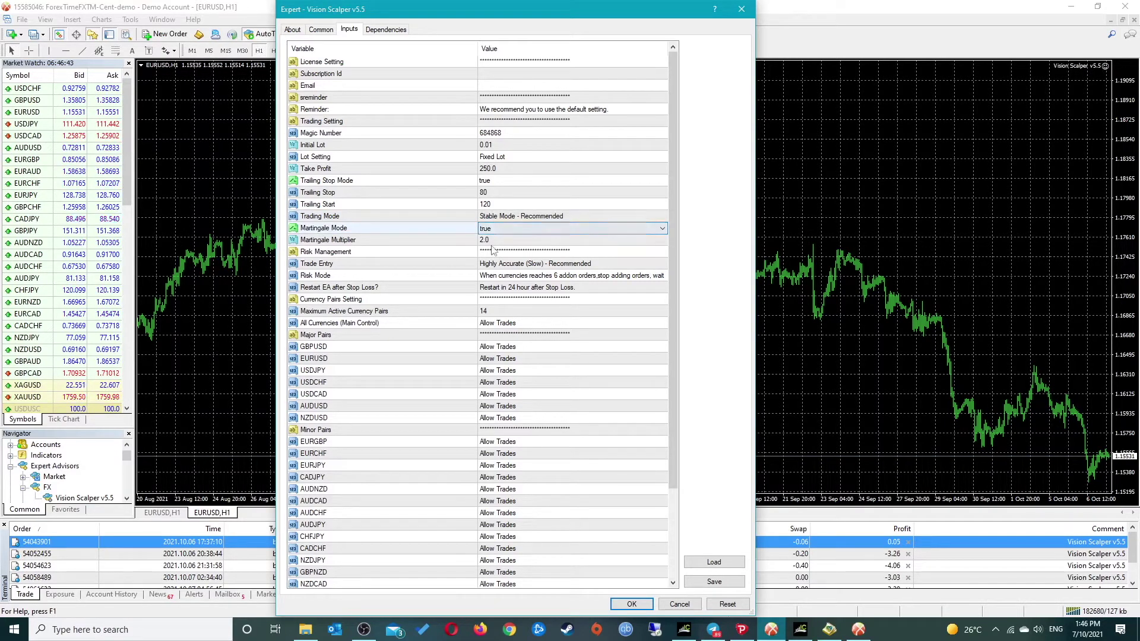
{"action": "left_click", "coordinate": [514, 240]}
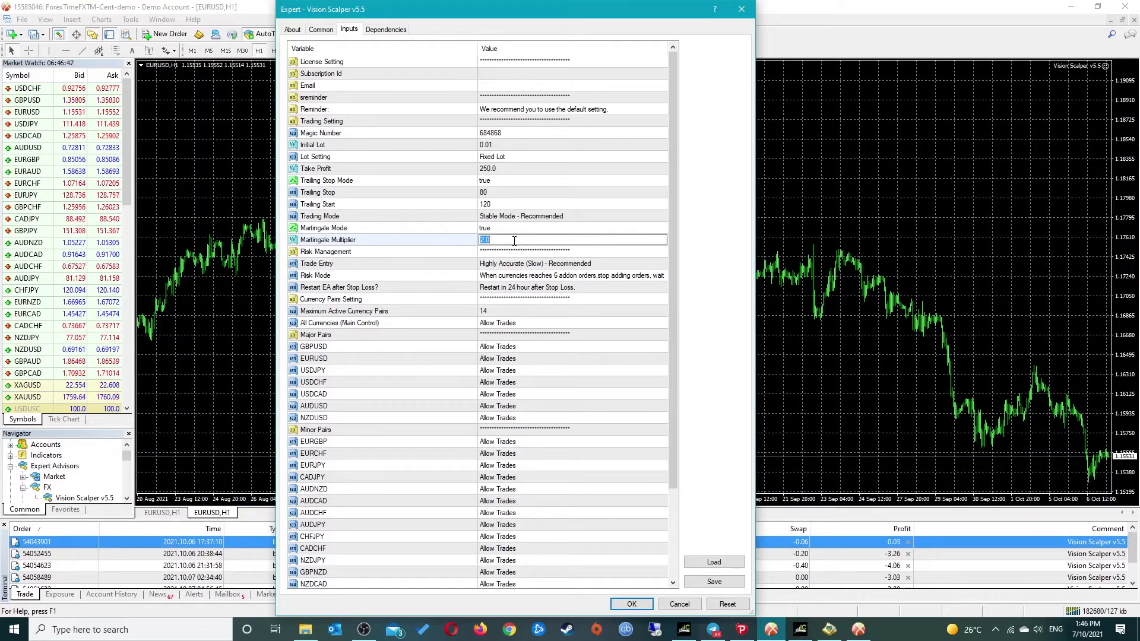
{"action": "left_click", "coordinate": [504, 146]}
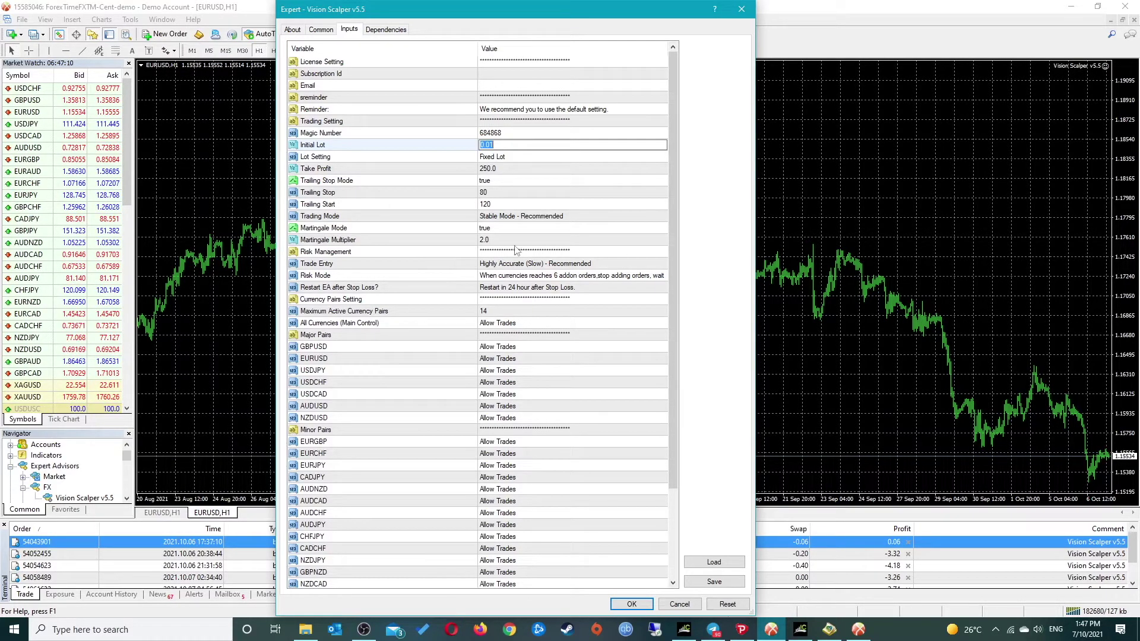
{"action": "left_click", "coordinate": [634, 265]}
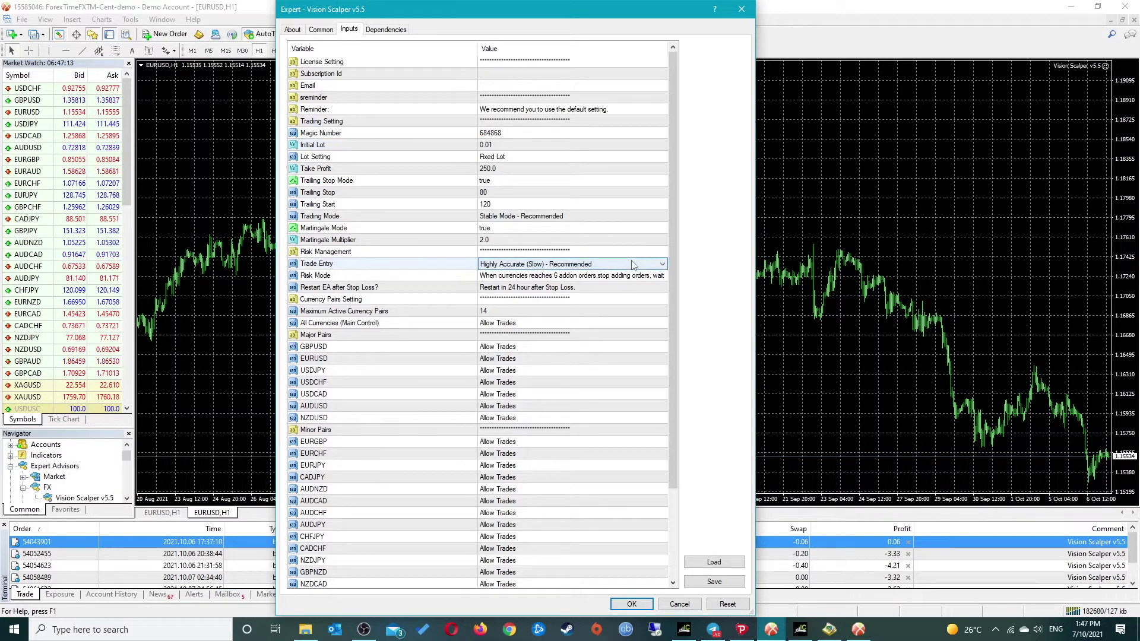
{"action": "left_click", "coordinate": [634, 265]}
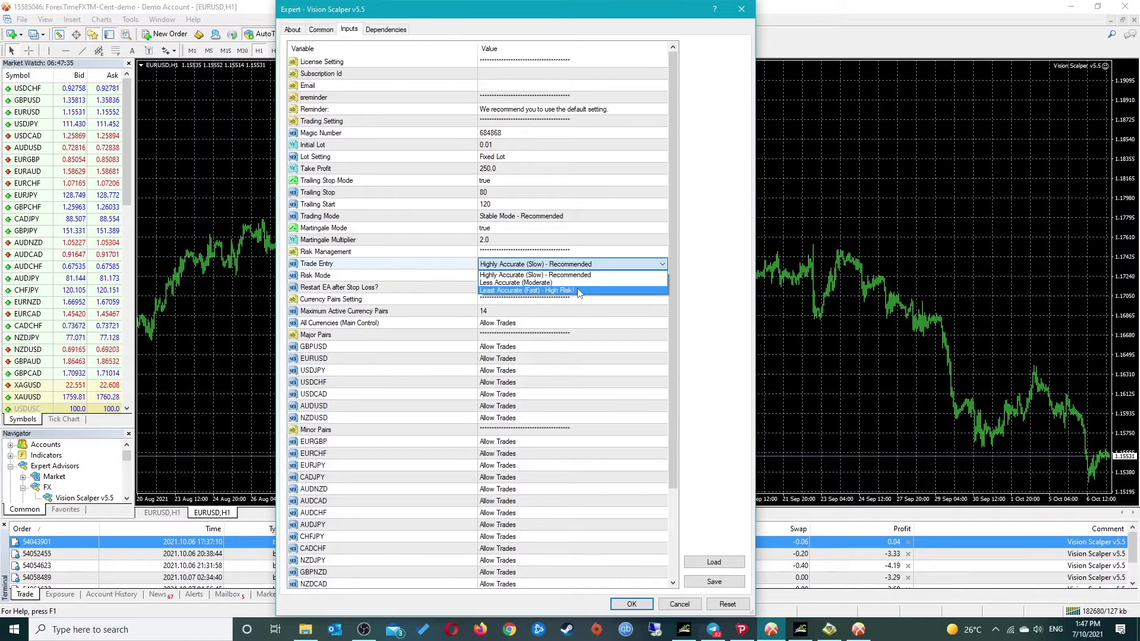
{"action": "left_click", "coordinate": [534, 275]}
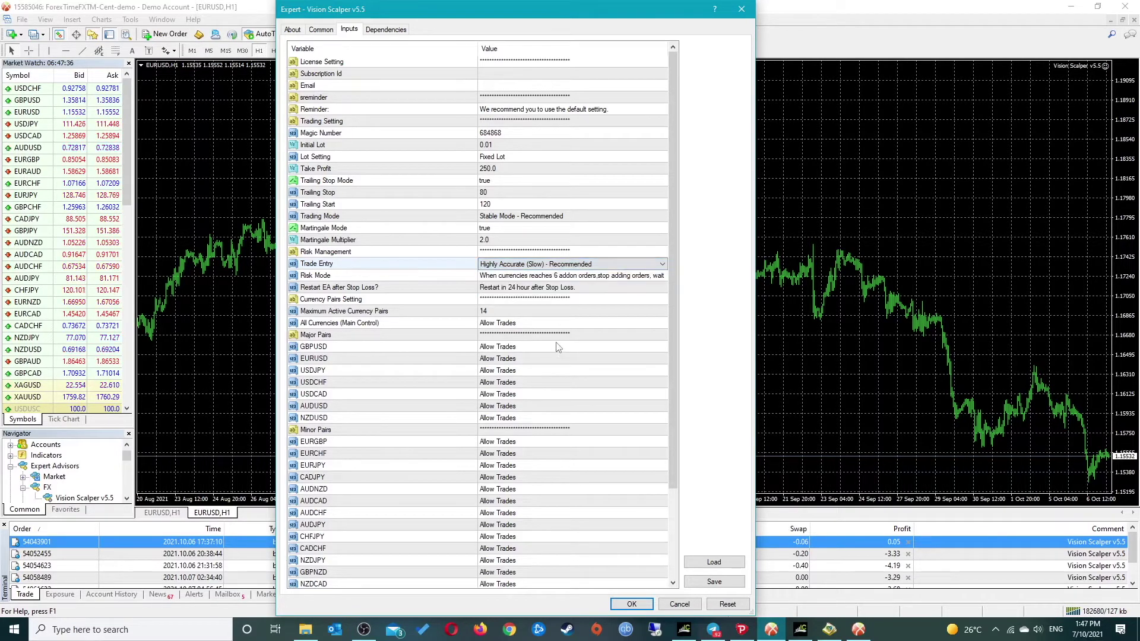
{"action": "left_click", "coordinate": [550, 291]}
{"action": "left_click", "coordinate": [550, 291]}
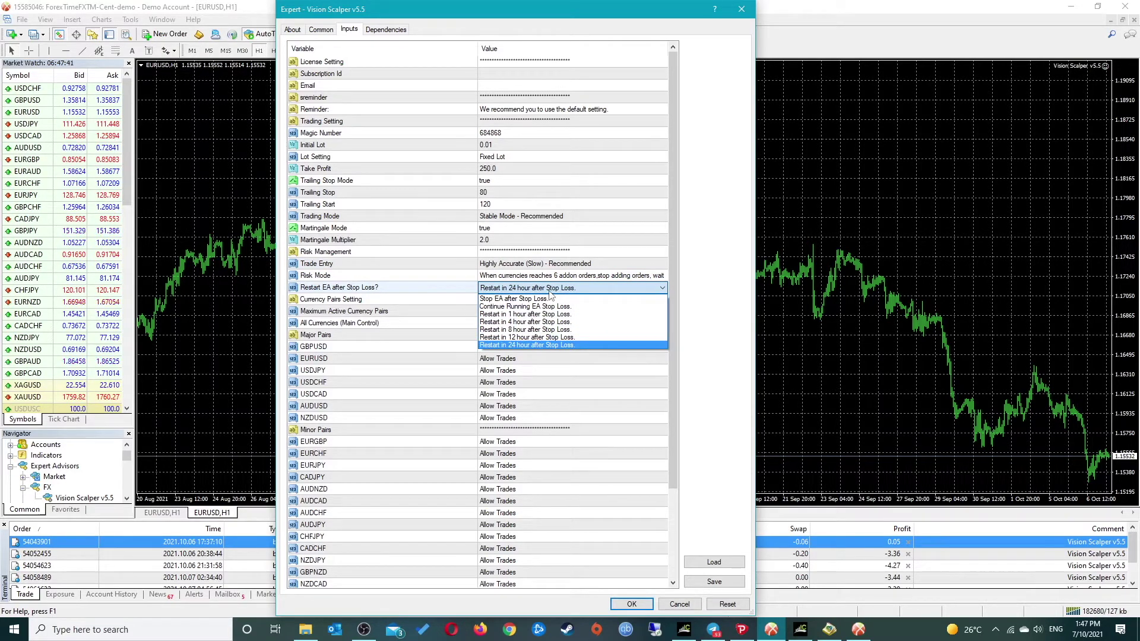
{"action": "left_click", "coordinate": [456, 326]}
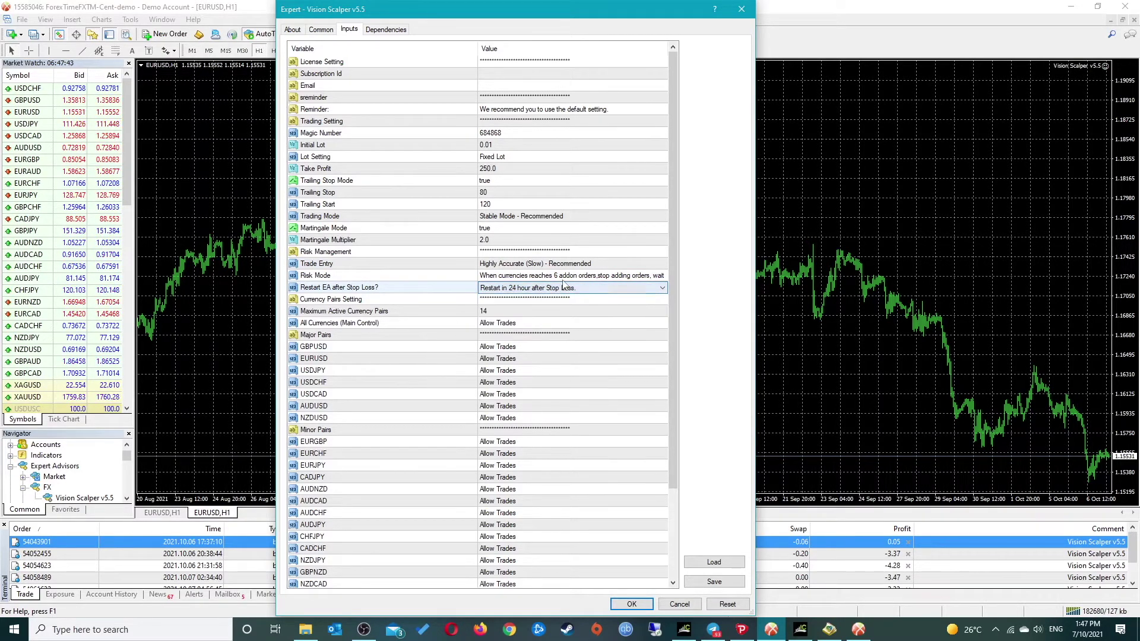
Step: Set Risk Mode to 'When lost reaches 20%, clear all trades, restart EA'
{"action": "left_click", "coordinate": [563, 278]}
{"action": "left_click", "coordinate": [563, 278]}
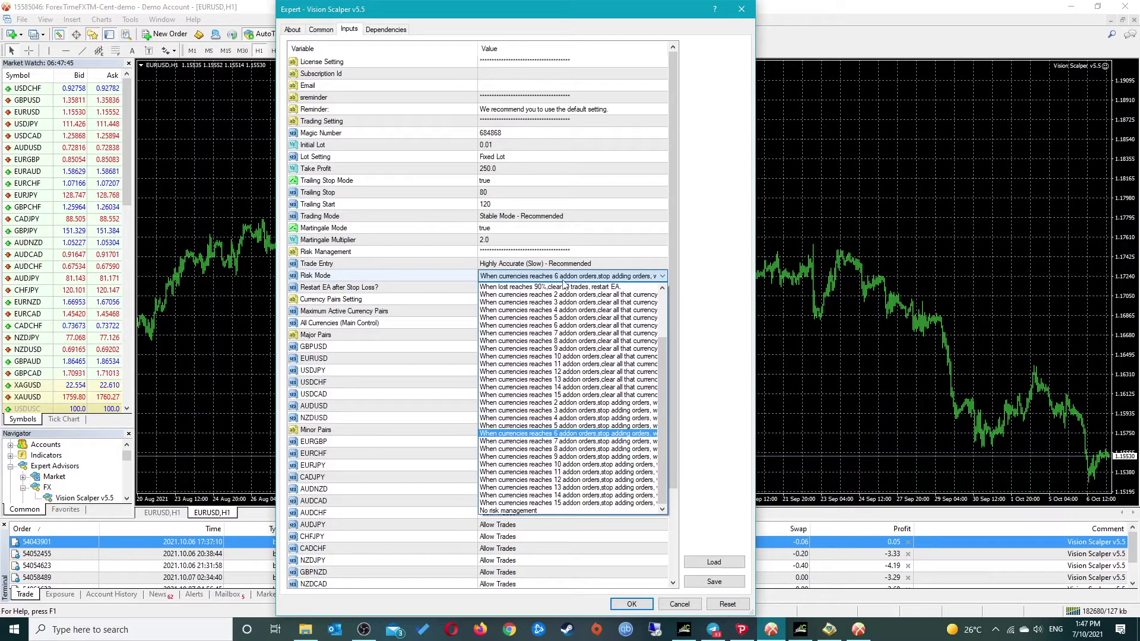
{"action": "left_click_drag", "start_coordinate": [666, 383], "coordinate": [658, 337]}
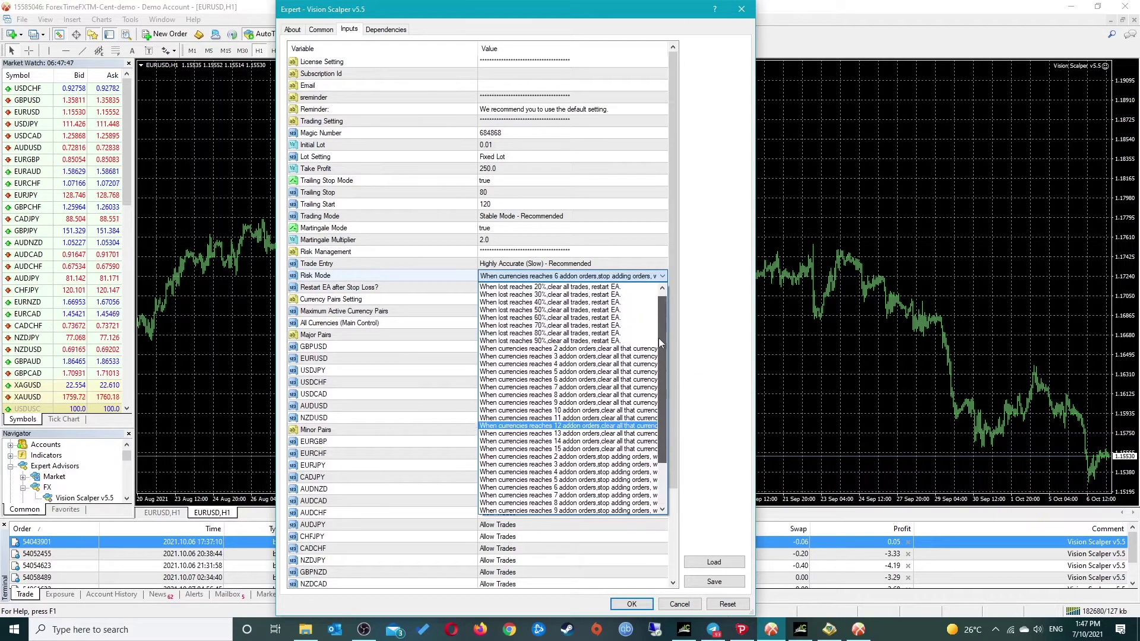
{"action": "scroll", "coordinate": [660, 306], "scroll_direction": "up", "scroll_amount": 1}
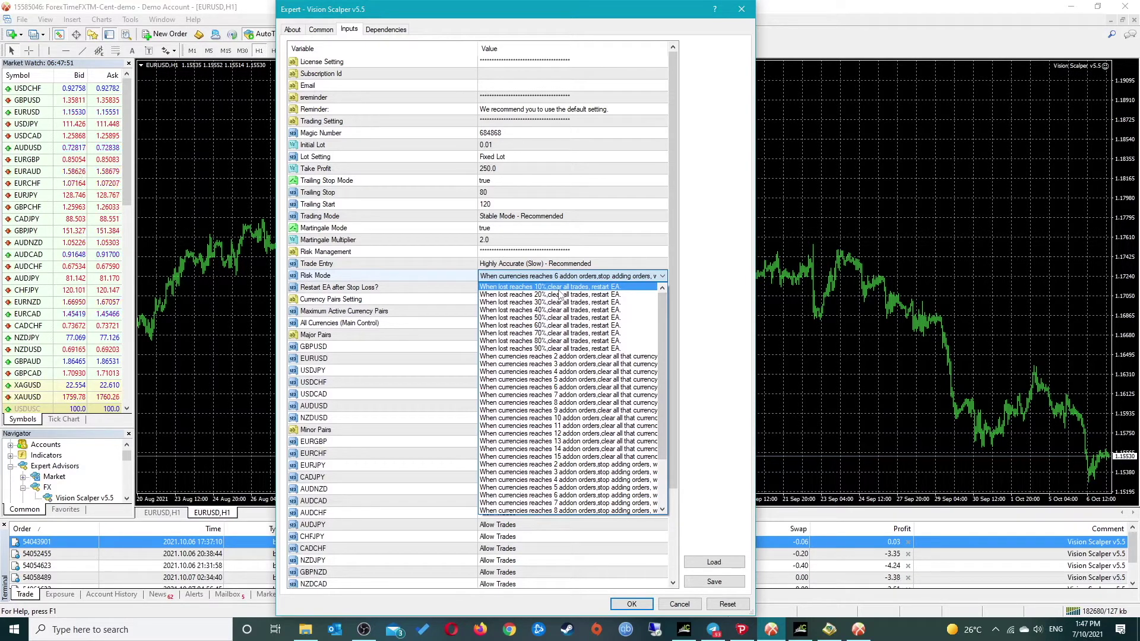
{"action": "scroll", "coordinate": [567, 389], "scroll_direction": "down", "scroll_amount": 1}
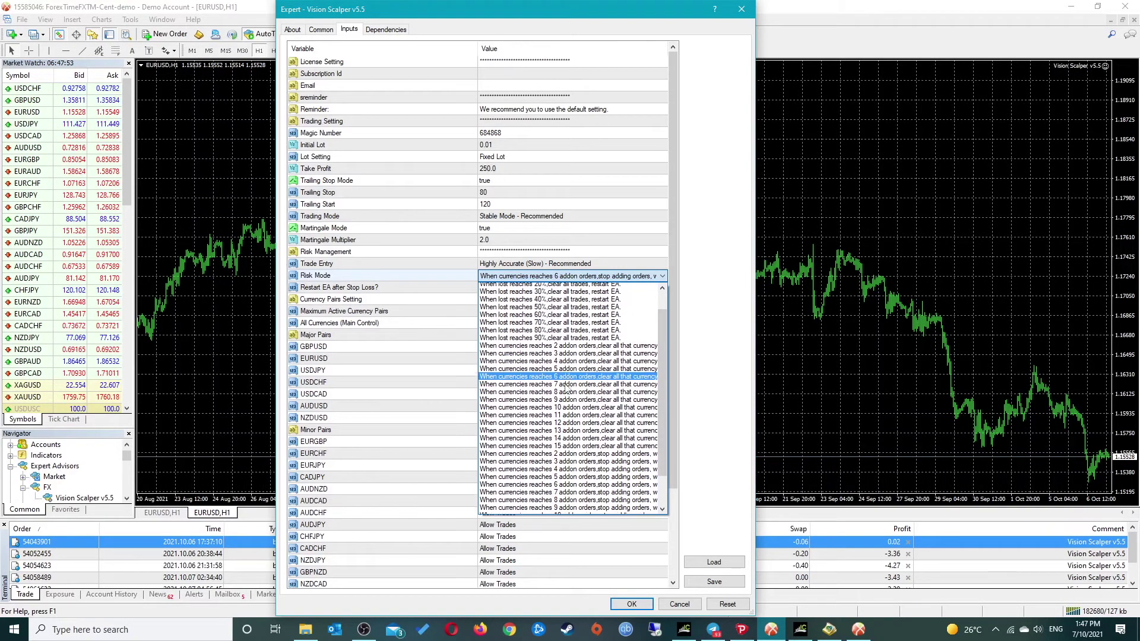
{"action": "scroll", "coordinate": [568, 389], "scroll_direction": "down", "scroll_amount": 2}
{"action": "scroll", "coordinate": [567, 389], "scroll_direction": "up", "scroll_amount": 3}
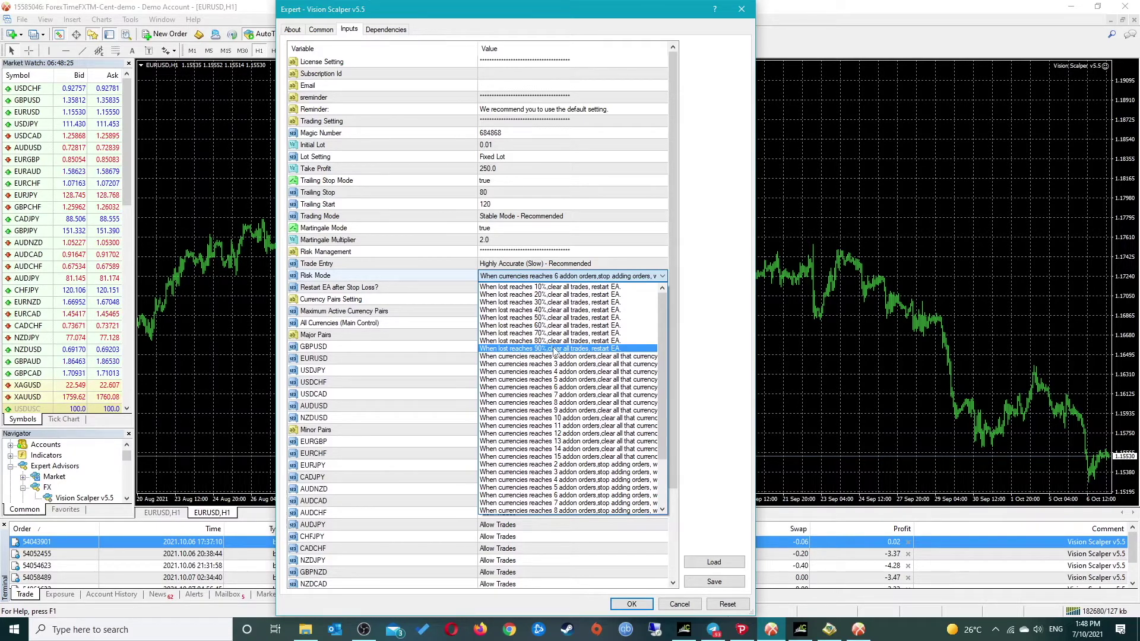
{"action": "left_click", "coordinate": [581, 295]}
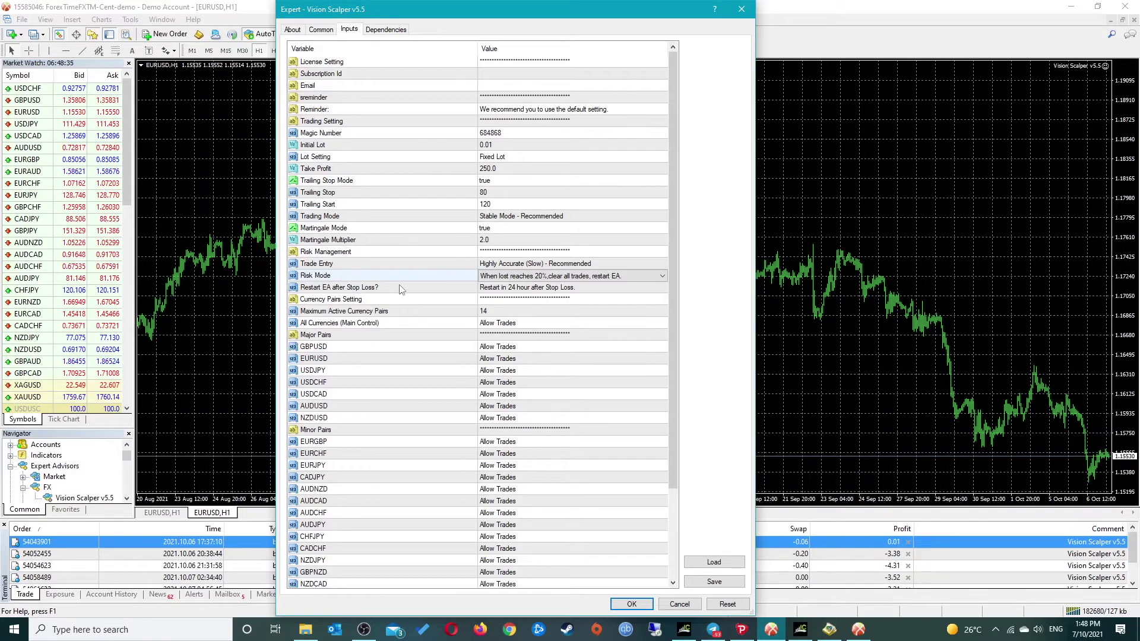
{"action": "left_click", "coordinate": [504, 291]}
{"action": "left_click", "coordinate": [505, 291]}
{"action": "left_click", "coordinate": [504, 291]}
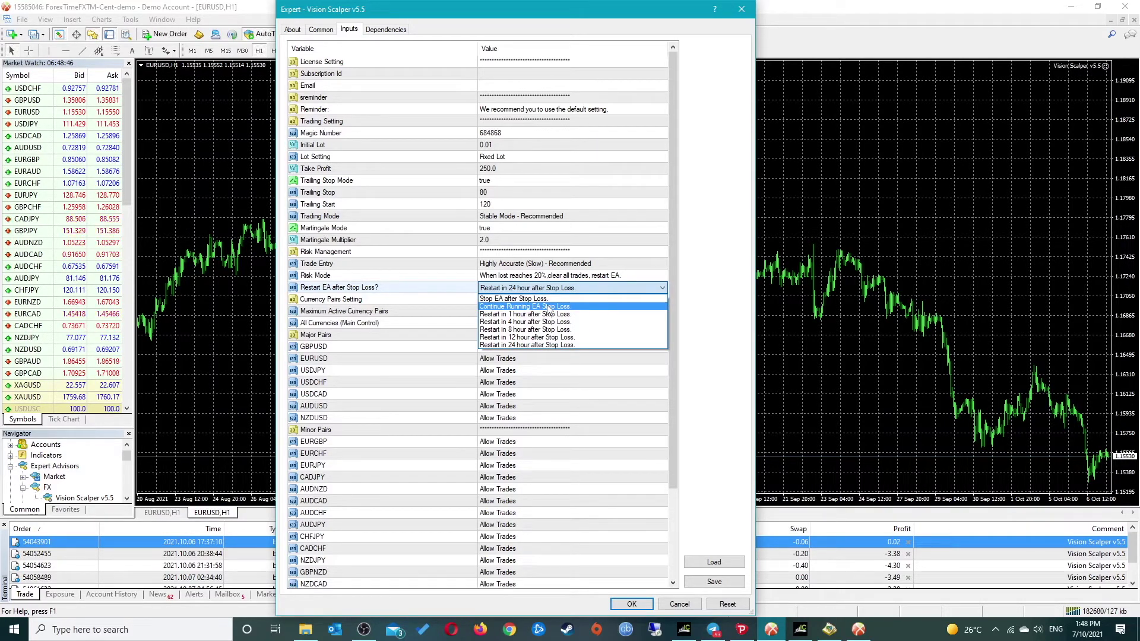
{"action": "left_click", "coordinate": [536, 346]}
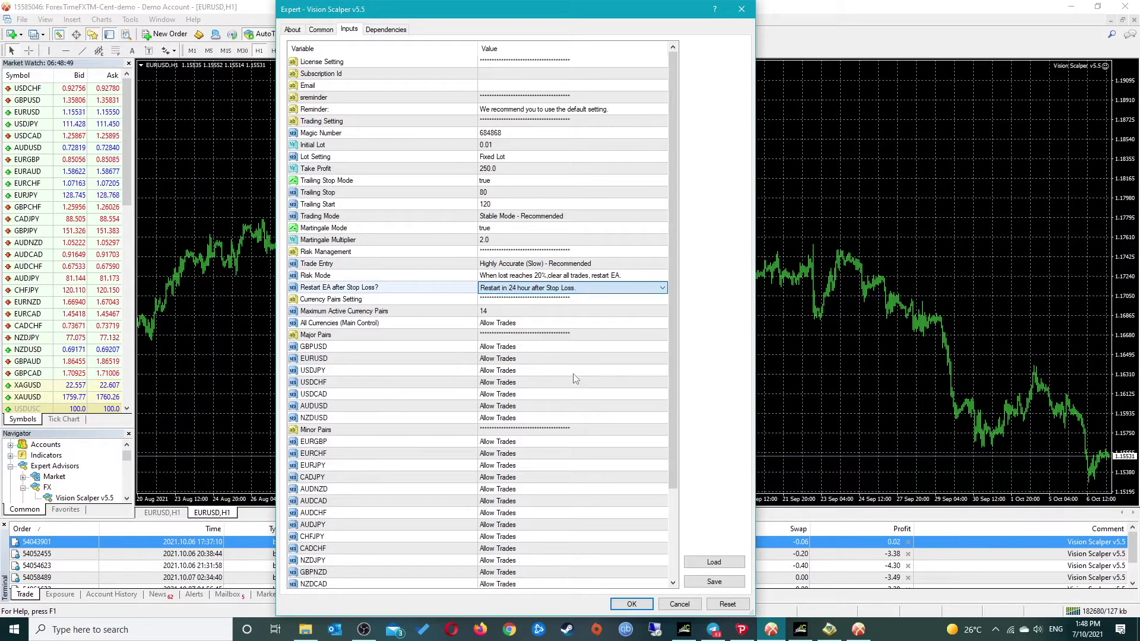
{"action": "left_click", "coordinate": [566, 291]}
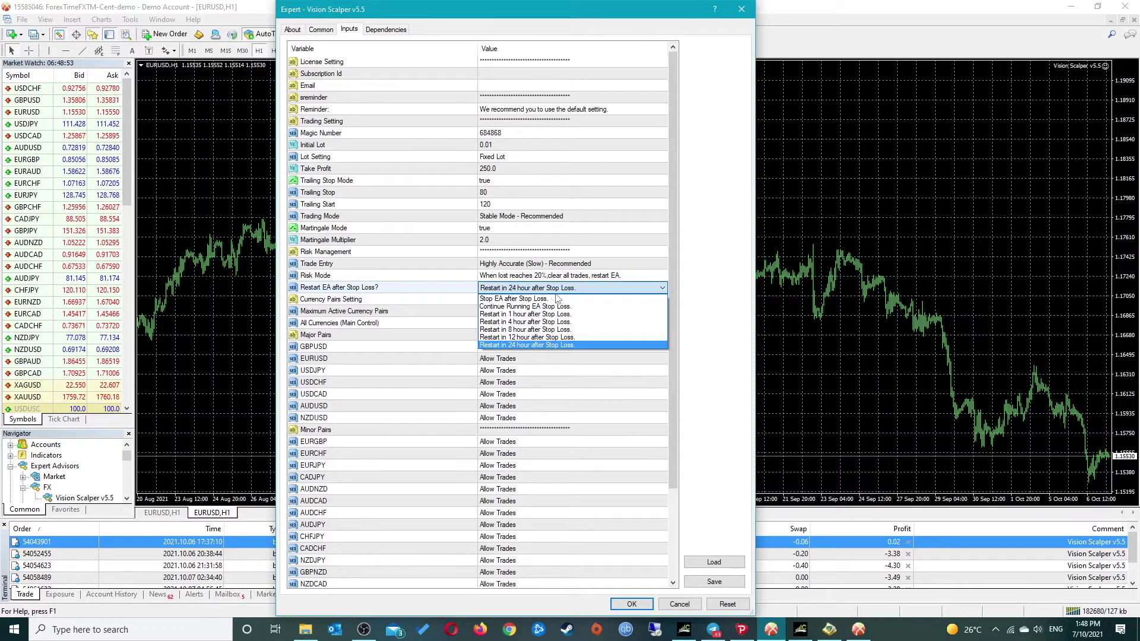
{"action": "left_click", "coordinate": [591, 364]}
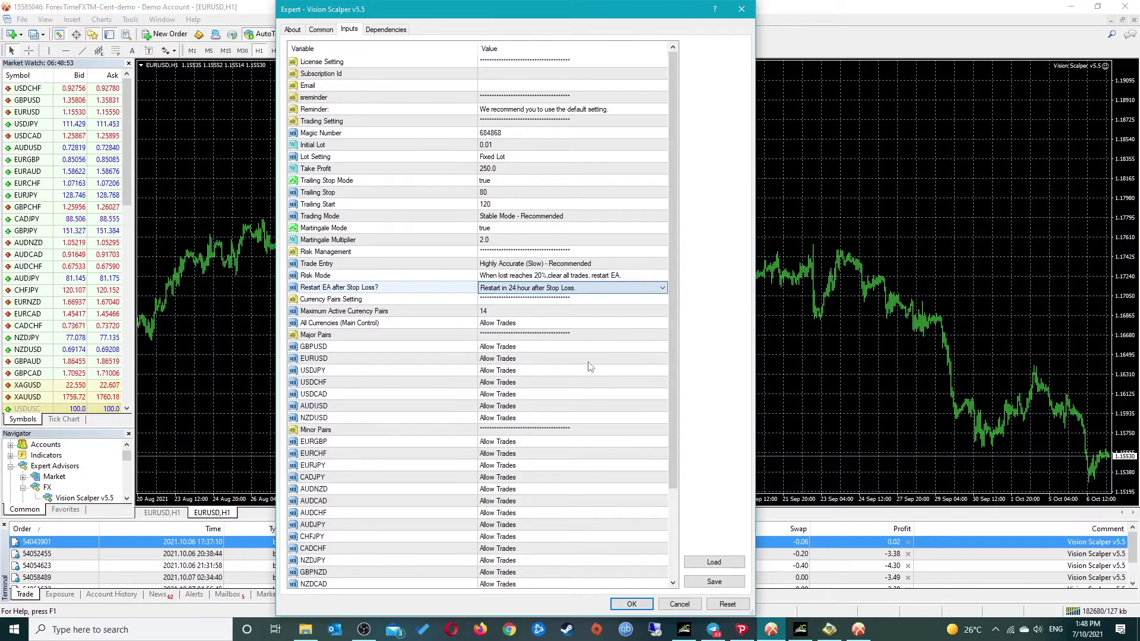
{"action": "left_click", "coordinate": [606, 277]}
{"action": "left_click", "coordinate": [547, 277]}
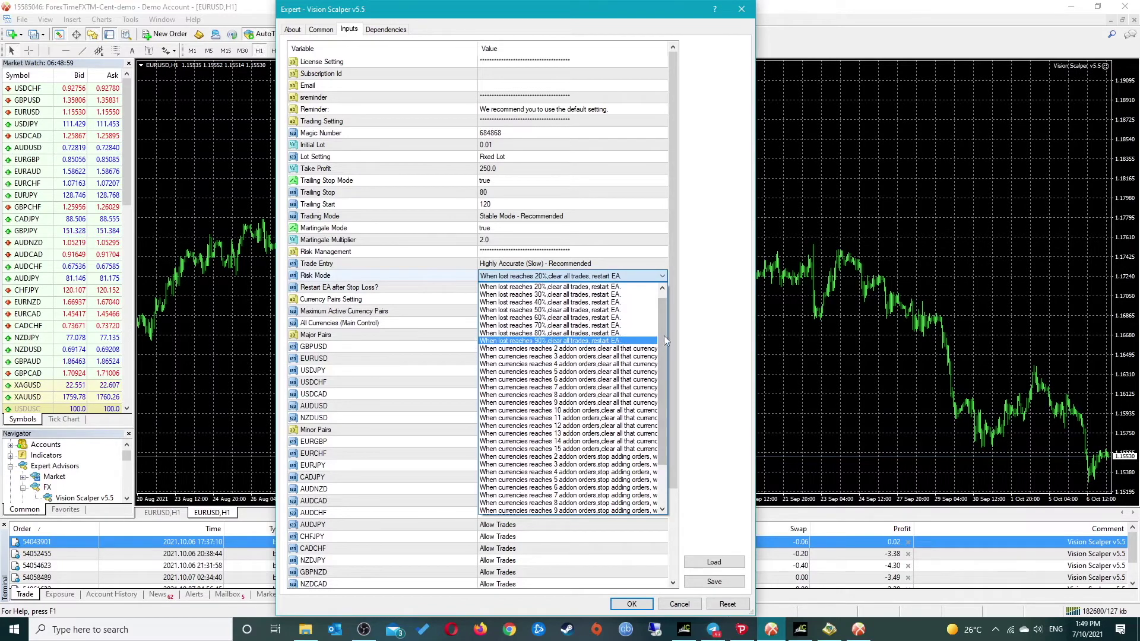
{"action": "left_click", "coordinate": [731, 349]}
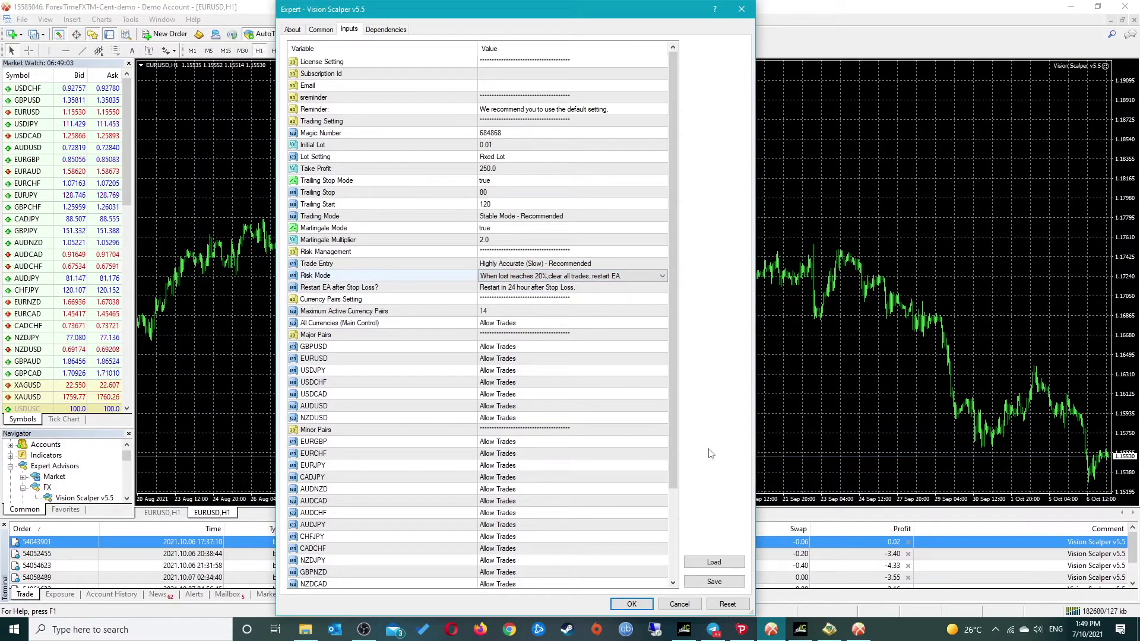
Step: Reset inputs to defaults, widen the dialog, and set Risk Mode to stop at 8 addon orders
{"action": "left_click", "coordinate": [723, 606]}
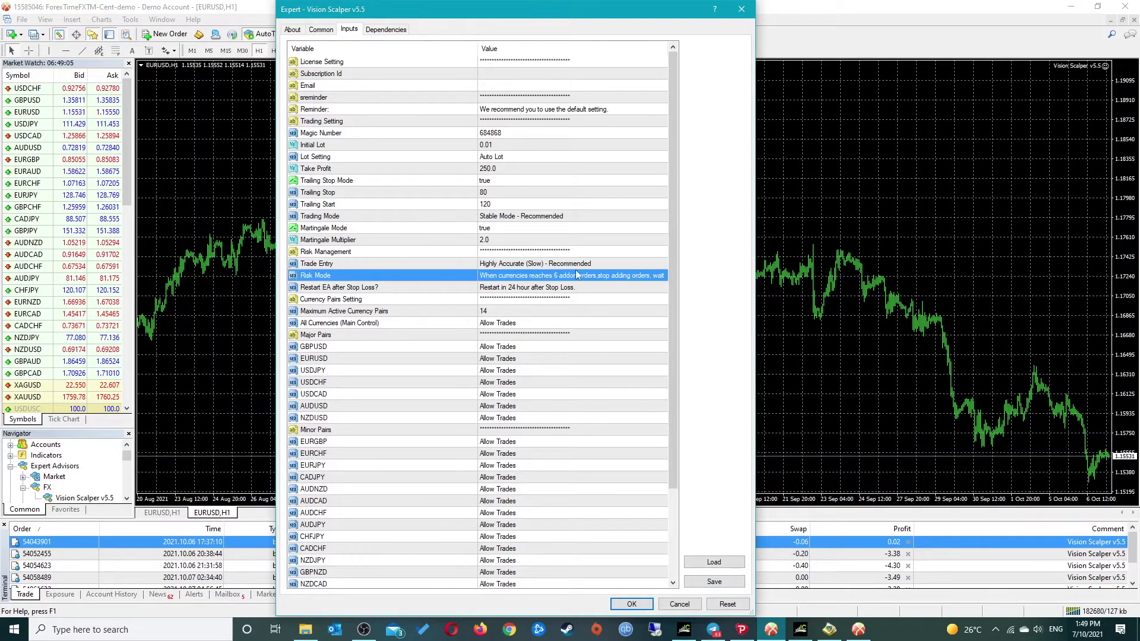
{"action": "left_click_drag", "start_coordinate": [756, 283], "coordinate": [813, 281]}
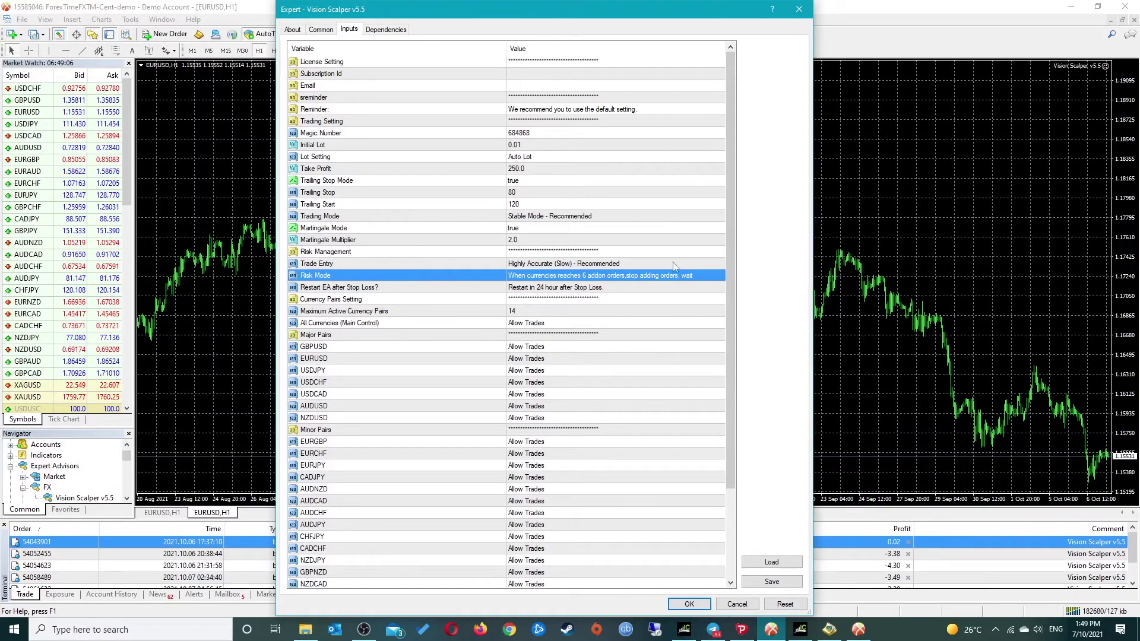
{"action": "left_click", "coordinate": [582, 278]}
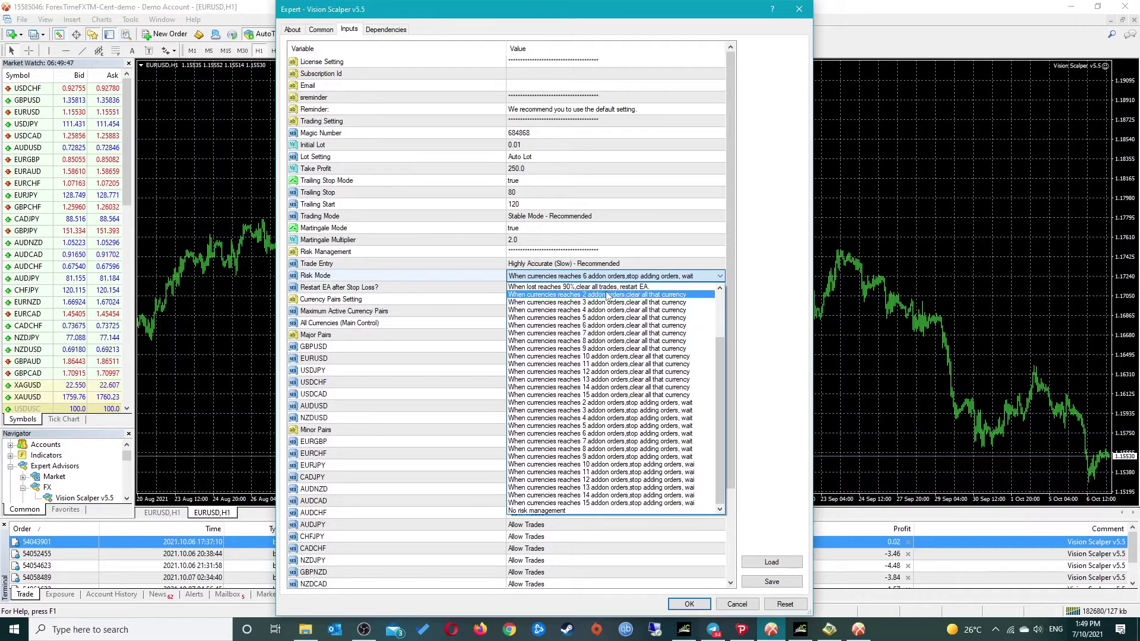
{"action": "left_click", "coordinate": [615, 450]}
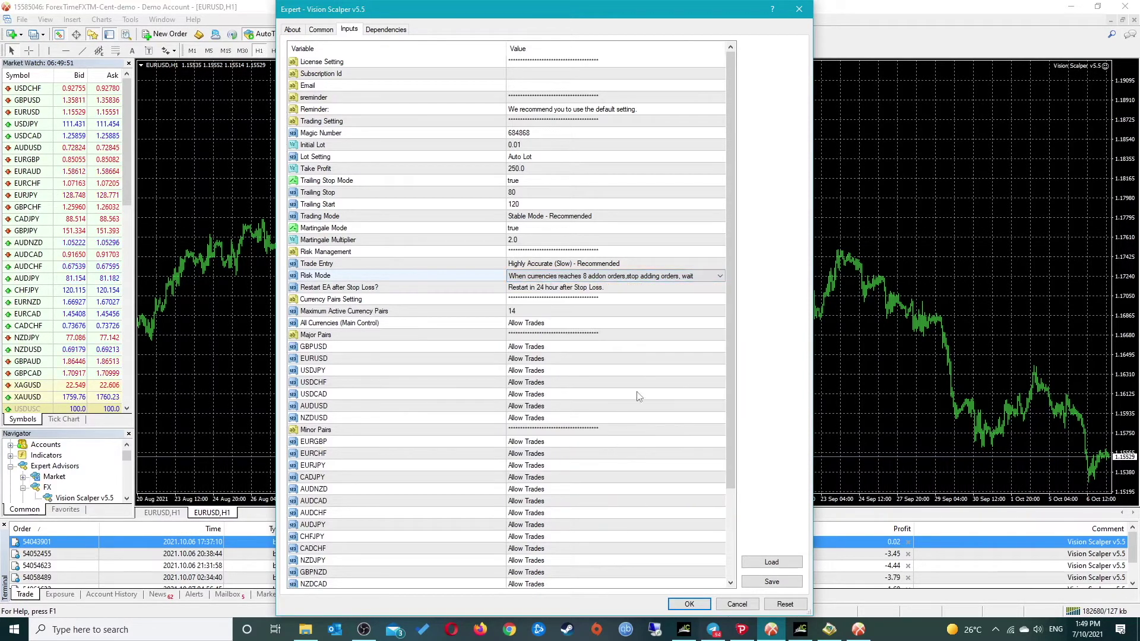
{"action": "left_click", "coordinate": [653, 322]}
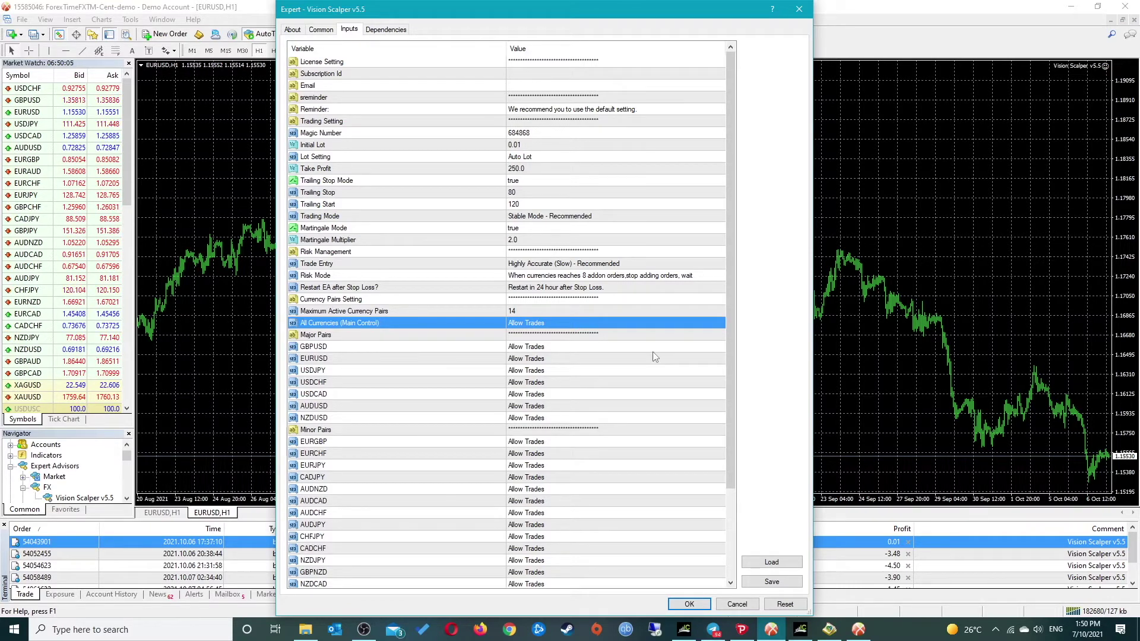
{"action": "left_click", "coordinate": [549, 311]}
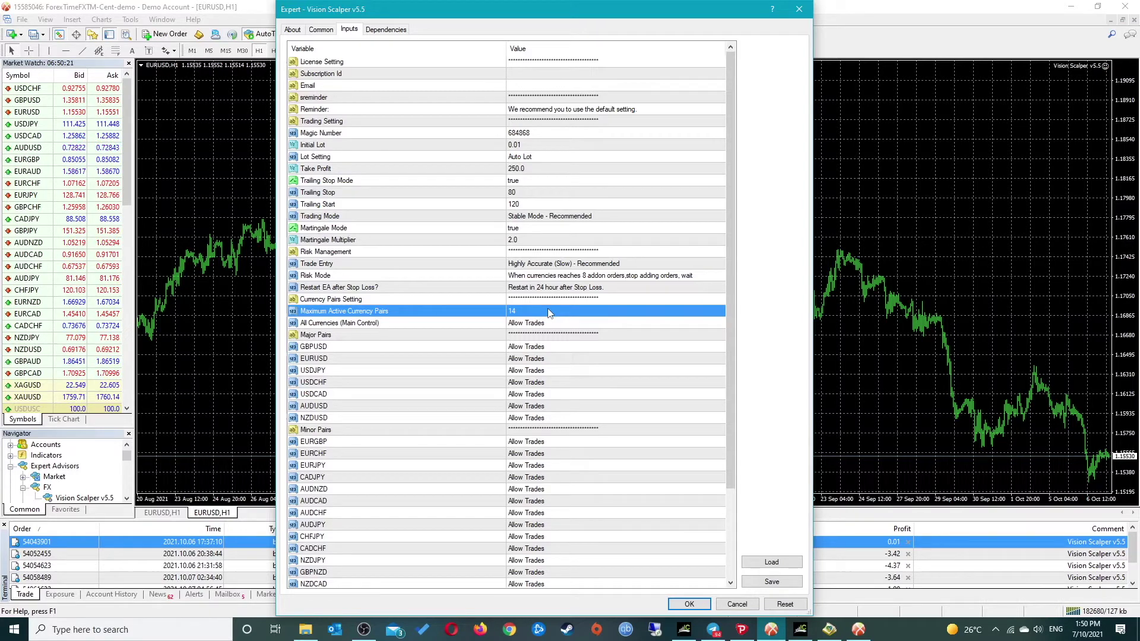
{"action": "double_click", "coordinate": [549, 311]}
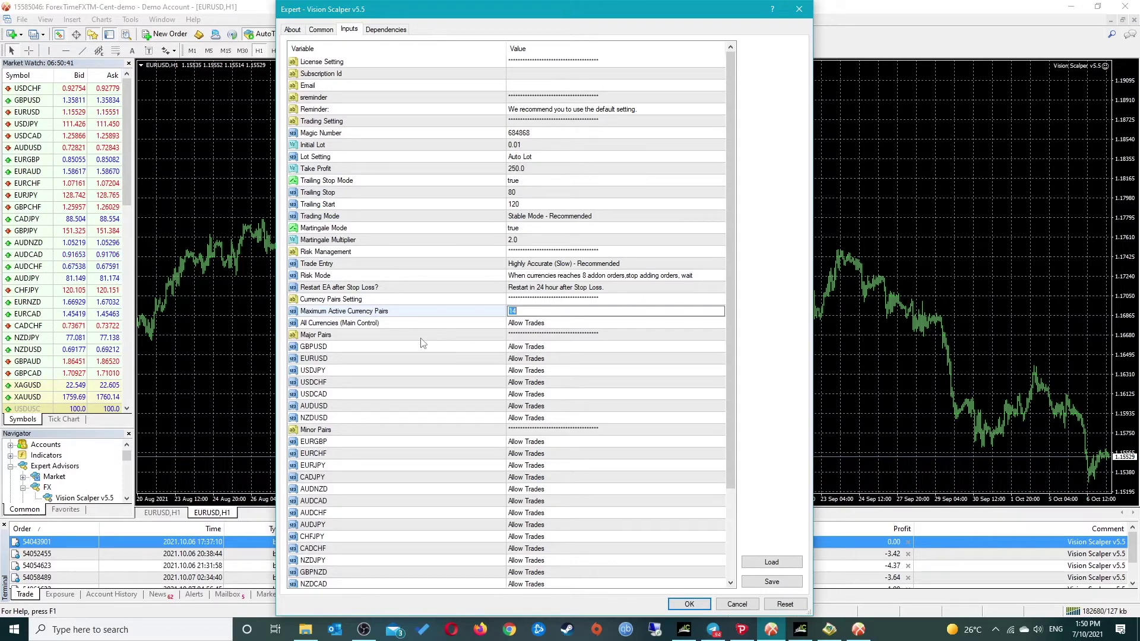
{"action": "double_click", "coordinate": [609, 323]}
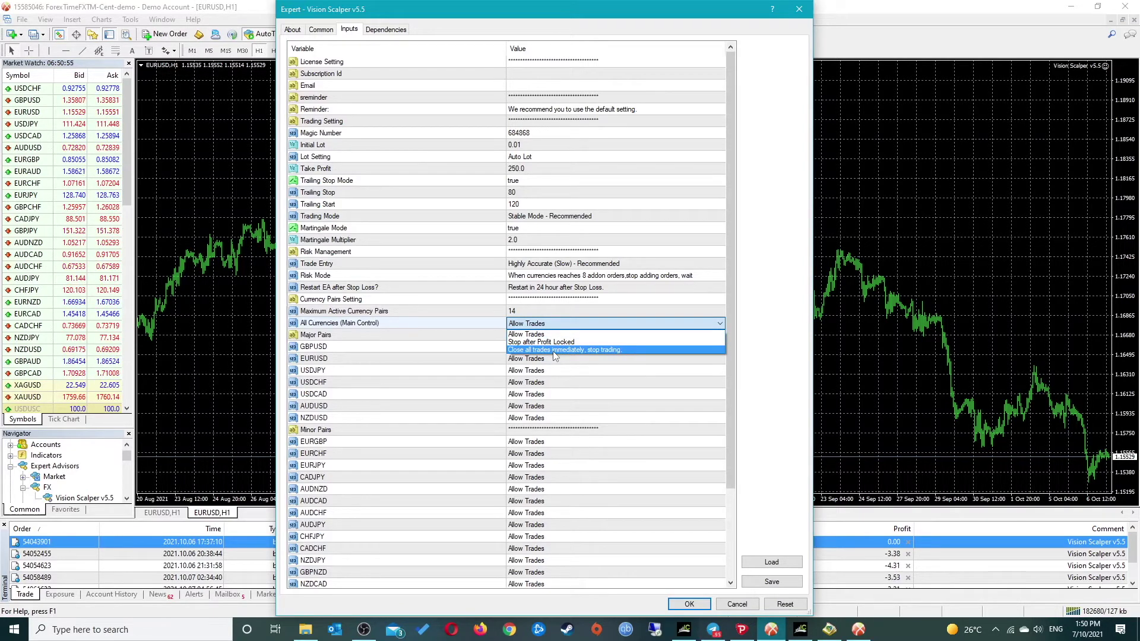
{"action": "left_click", "coordinate": [622, 432]}
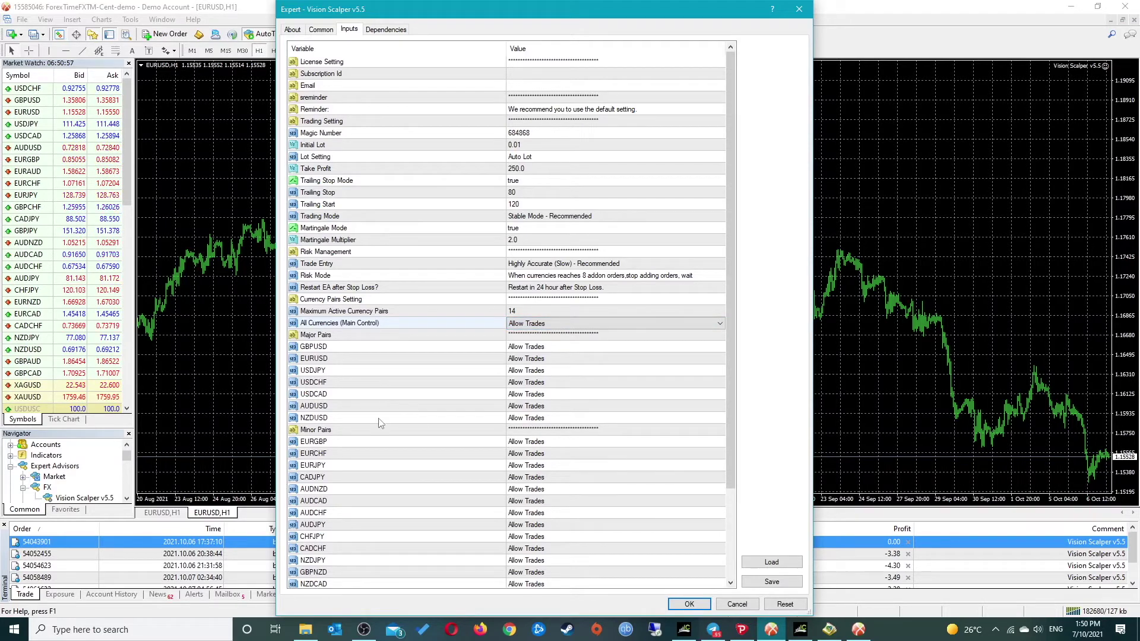
Step: Set NZDJPY to 'Close all trades immediately, stop trading', then dismiss the settings dialog
{"action": "scroll", "coordinate": [430, 470], "scroll_direction": "down", "scroll_amount": 3}
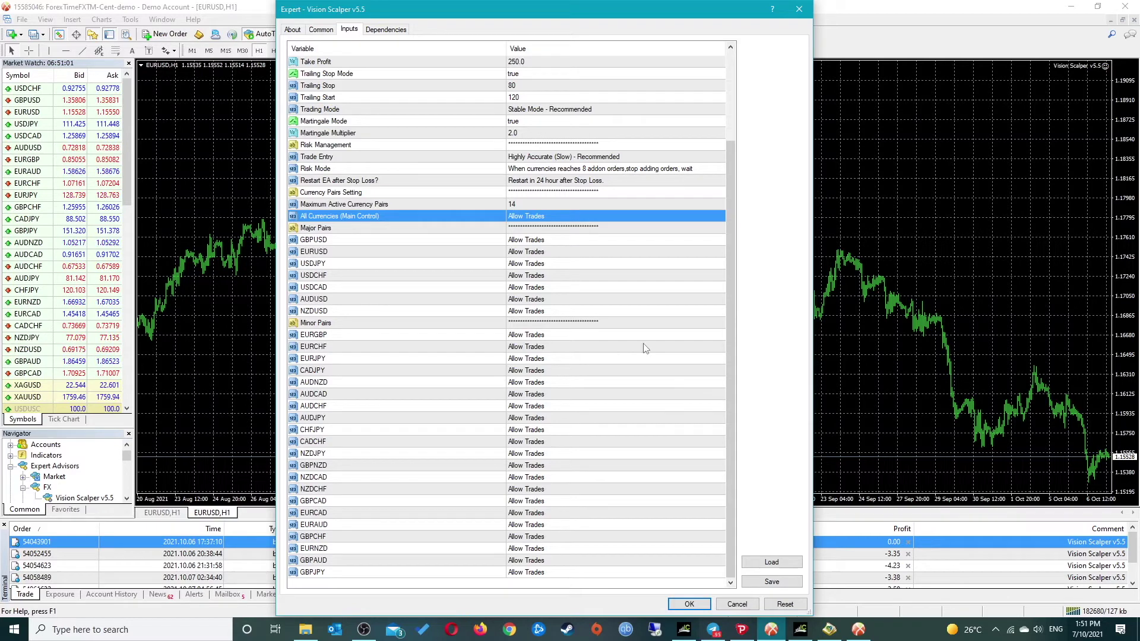
{"action": "double_click", "coordinate": [543, 454]}
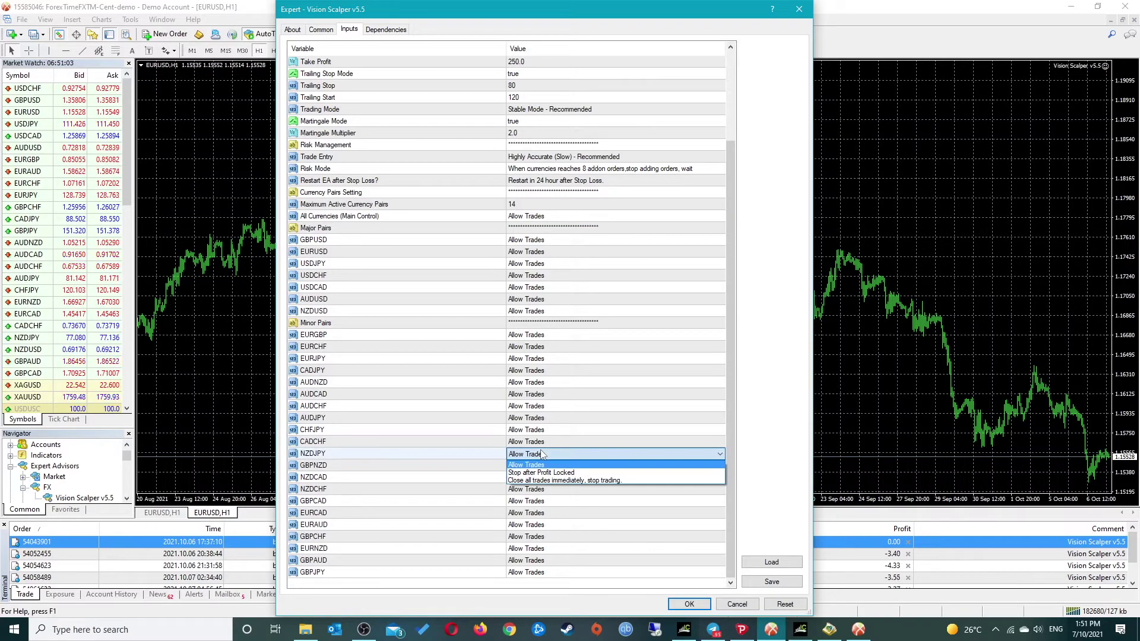
{"action": "left_click", "coordinate": [576, 478]}
{"action": "left_click", "coordinate": [628, 453]}
{"action": "left_click", "coordinate": [628, 449]}
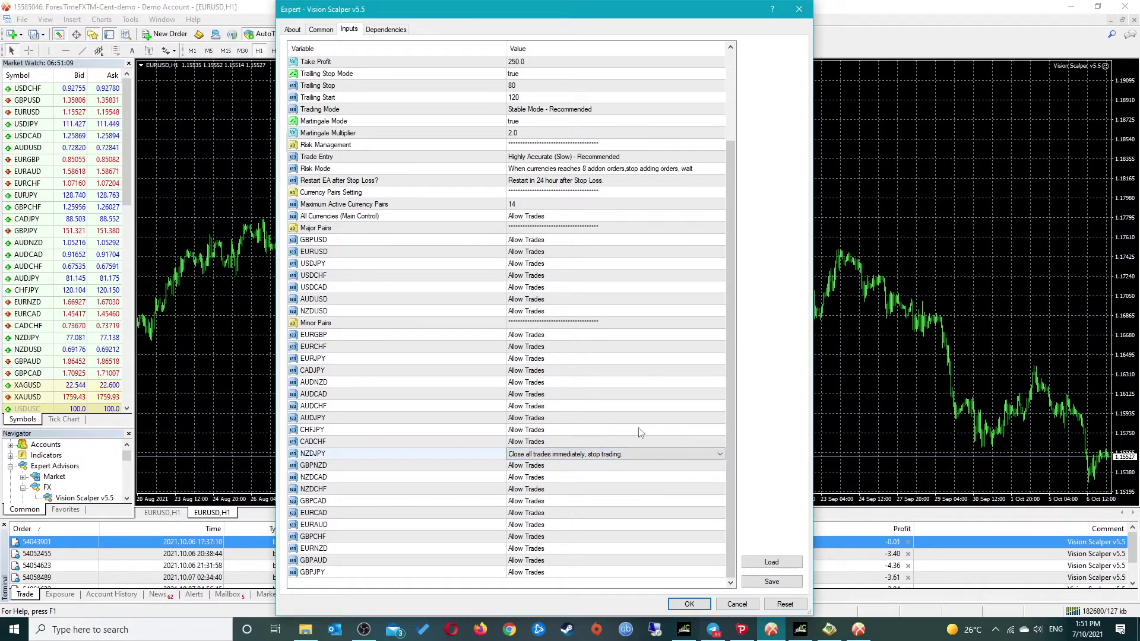
{"action": "left_click", "coordinate": [313, 430]}
{"action": "left_click", "coordinate": [341, 455]}
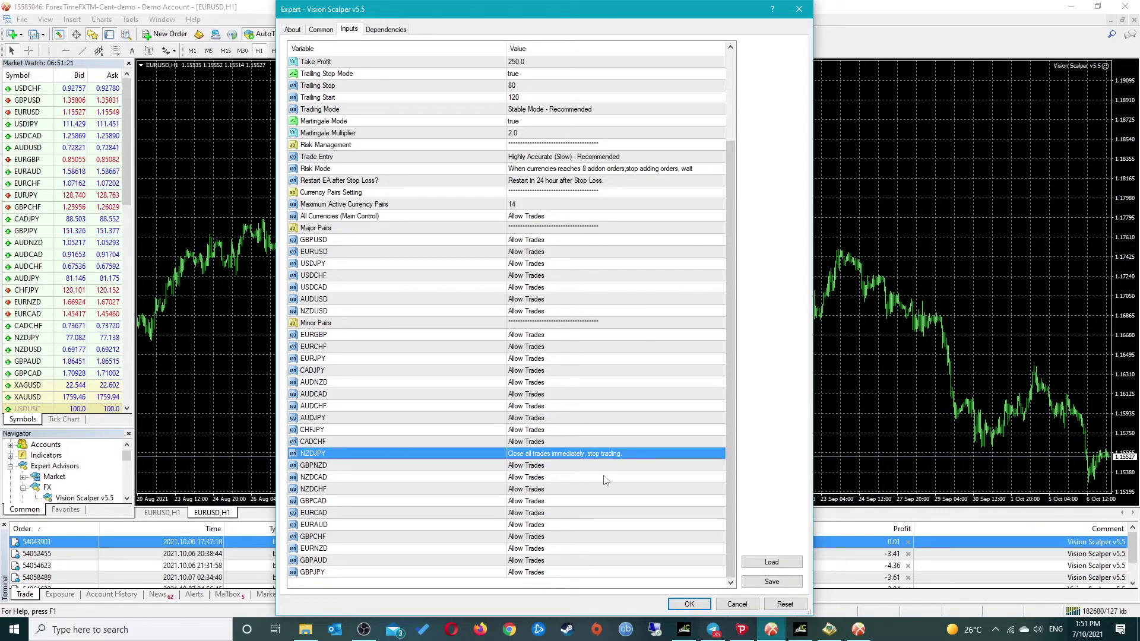
{"action": "left_click", "coordinate": [750, 603]}
Step: Switch to the other EURUSD H1 chart and open its Vision Scalper v5.5_fix settings
{"action": "left_click", "coordinate": [379, 565]}
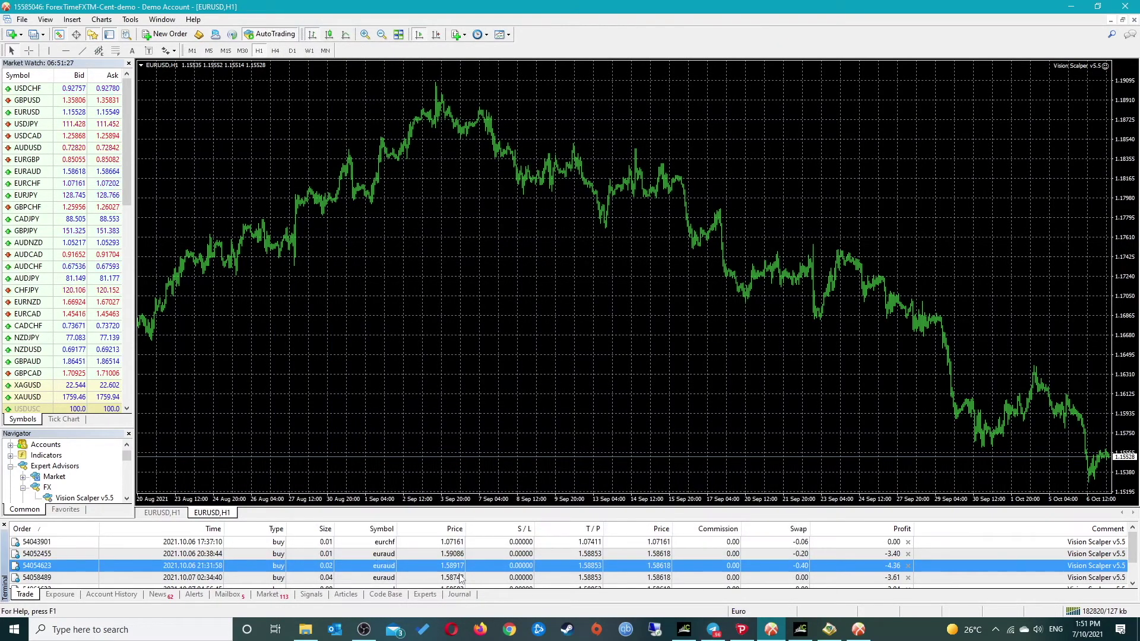
{"action": "scroll", "coordinate": [416, 564], "scroll_direction": "down", "scroll_amount": 1}
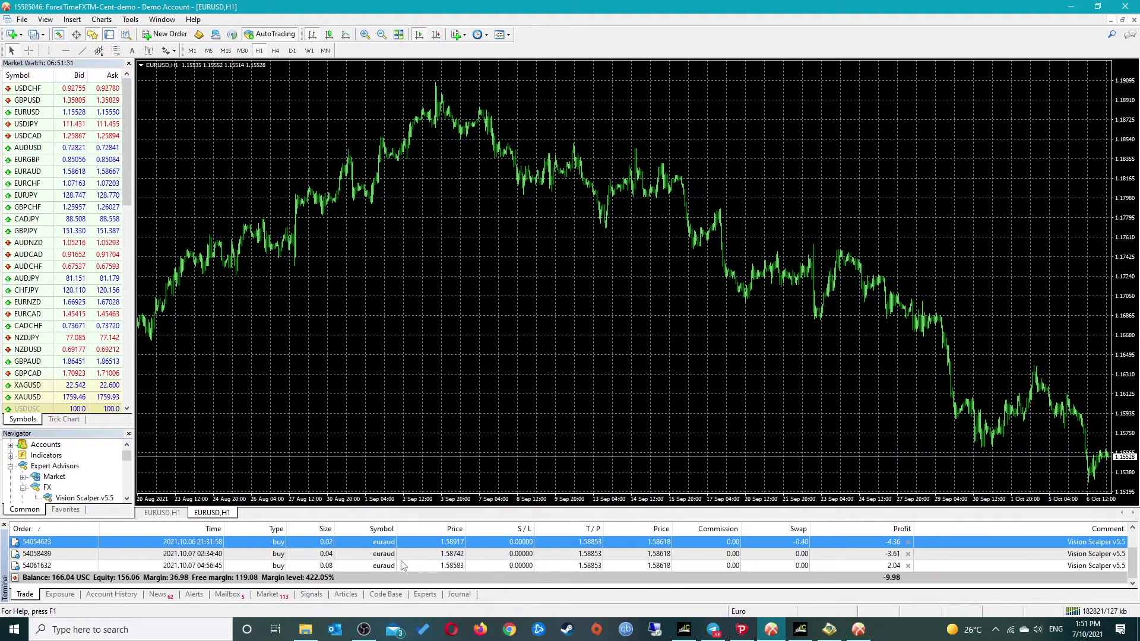
{"action": "scroll", "coordinate": [331, 574], "scroll_direction": "up", "scroll_amount": 1}
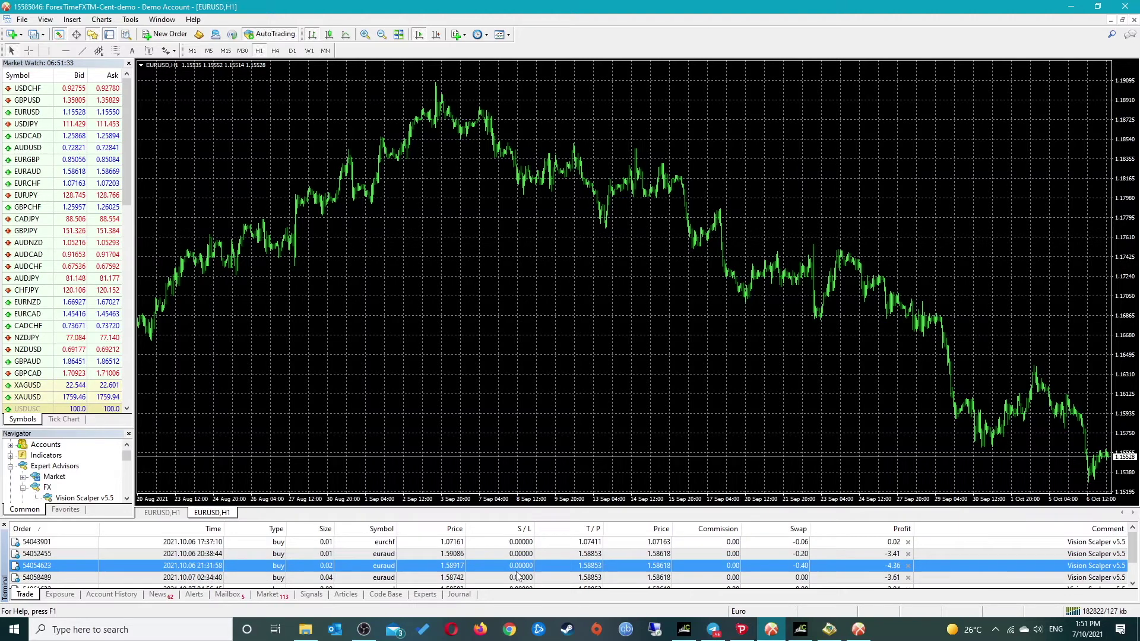
{"action": "scroll", "coordinate": [517, 575], "scroll_direction": "down", "scroll_amount": 1}
{"action": "scroll", "coordinate": [594, 558], "scroll_direction": "up", "scroll_amount": 1}
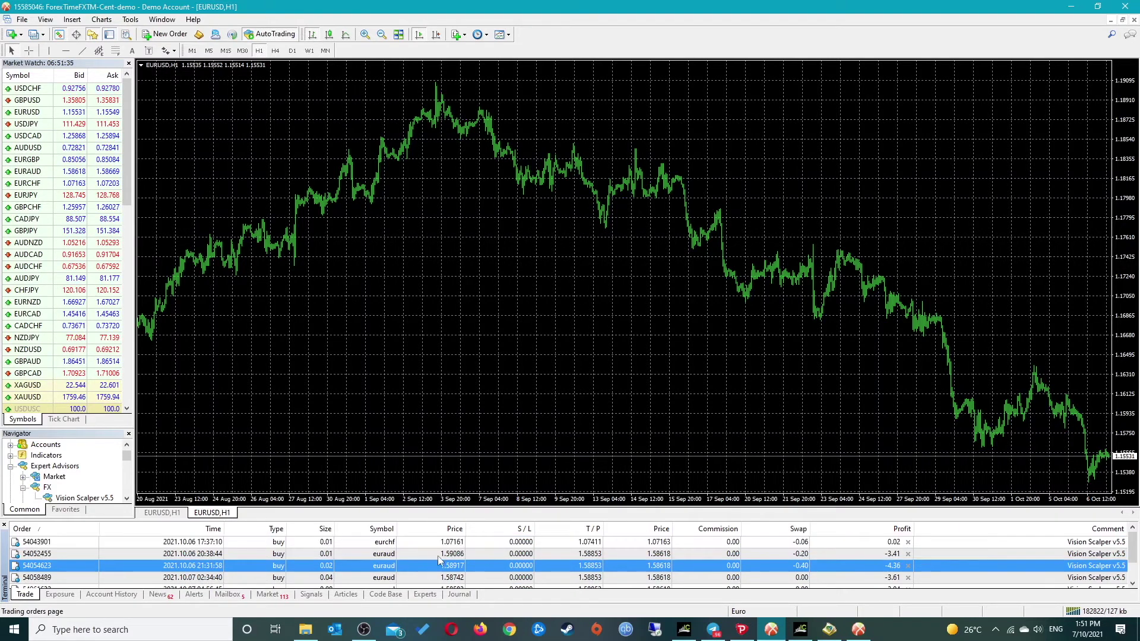
{"action": "left_click", "coordinate": [163, 513]}
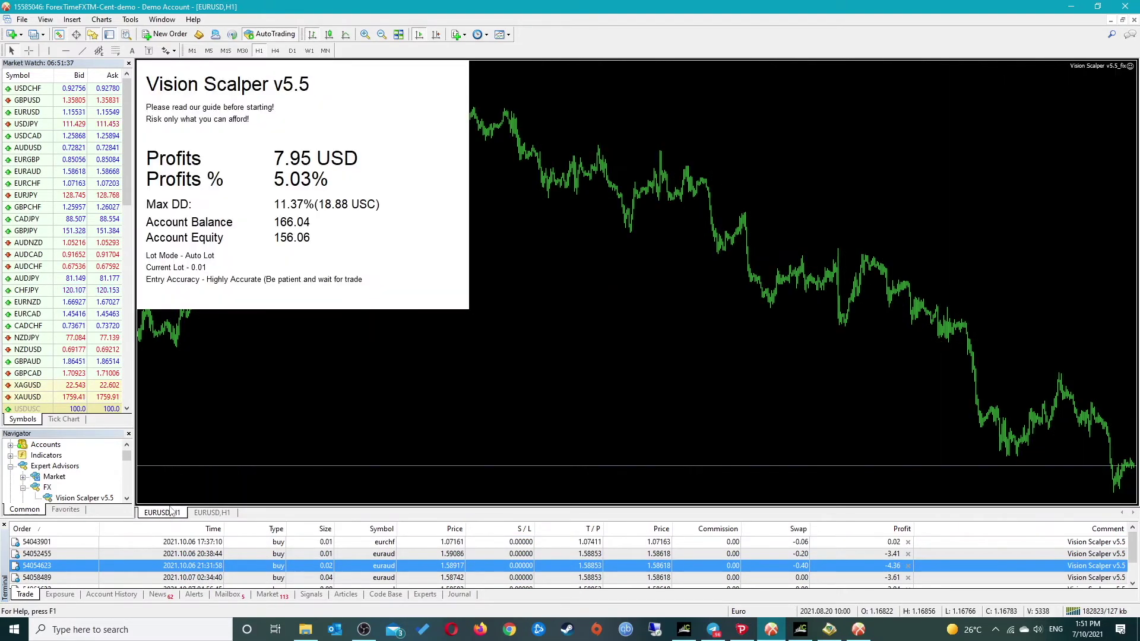
{"action": "left_click", "coordinate": [1131, 65]}
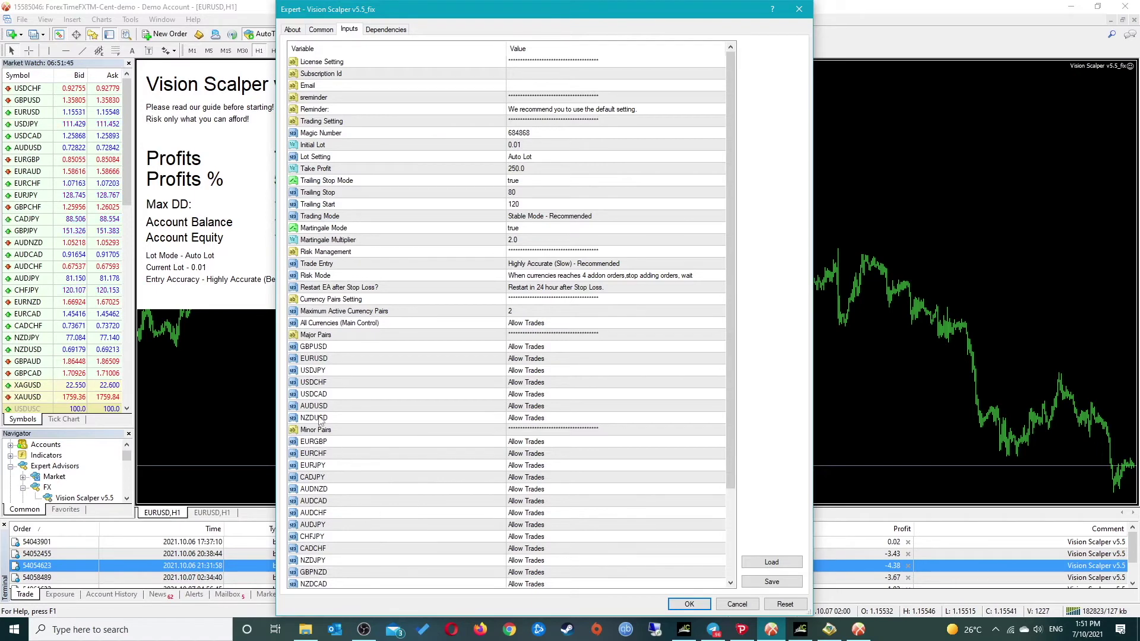
Step: Set GBPAUD to 'Close all trades immediately, stop trading' and confirm with OK
{"action": "left_click", "coordinate": [321, 360]}
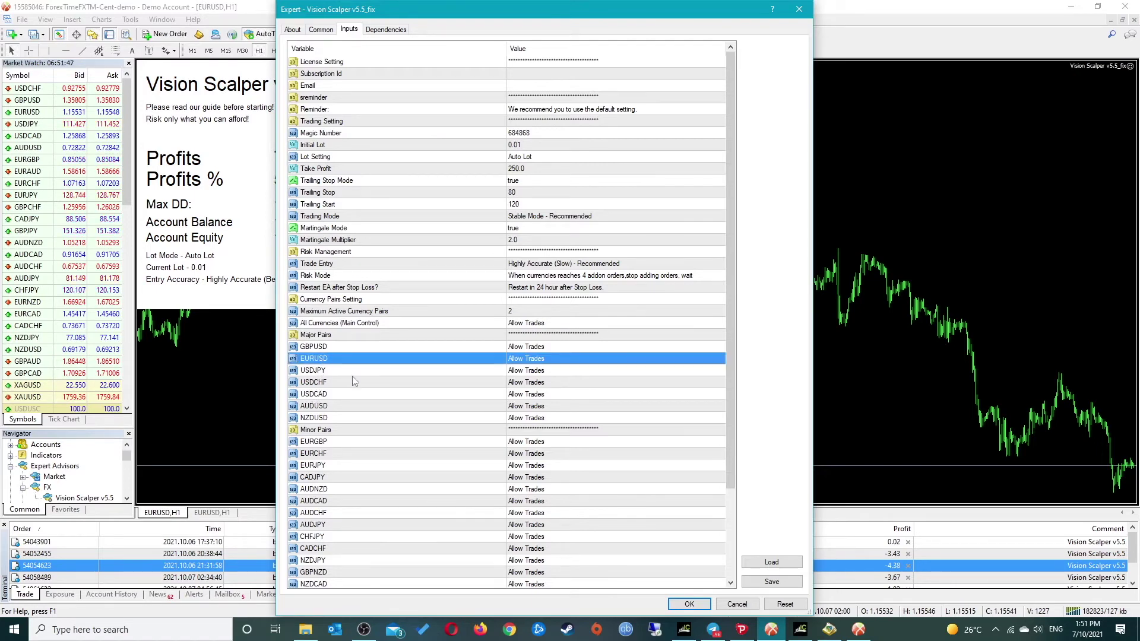
{"action": "scroll", "coordinate": [374, 422], "scroll_direction": "down", "scroll_amount": 3}
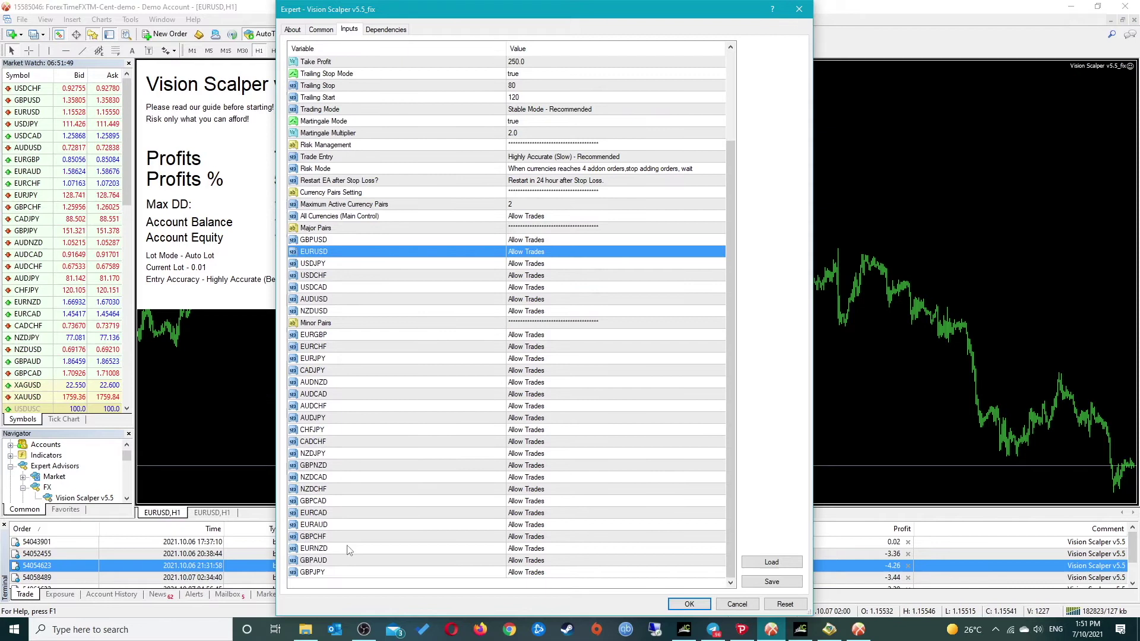
{"action": "left_click", "coordinate": [536, 562]}
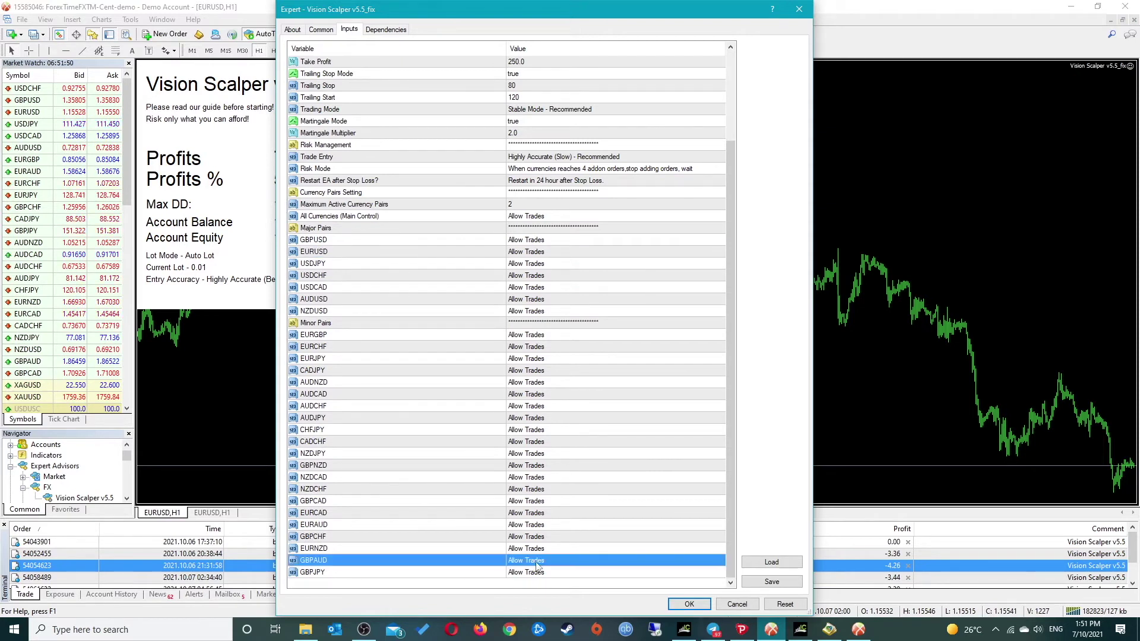
{"action": "left_click", "coordinate": [536, 563]}
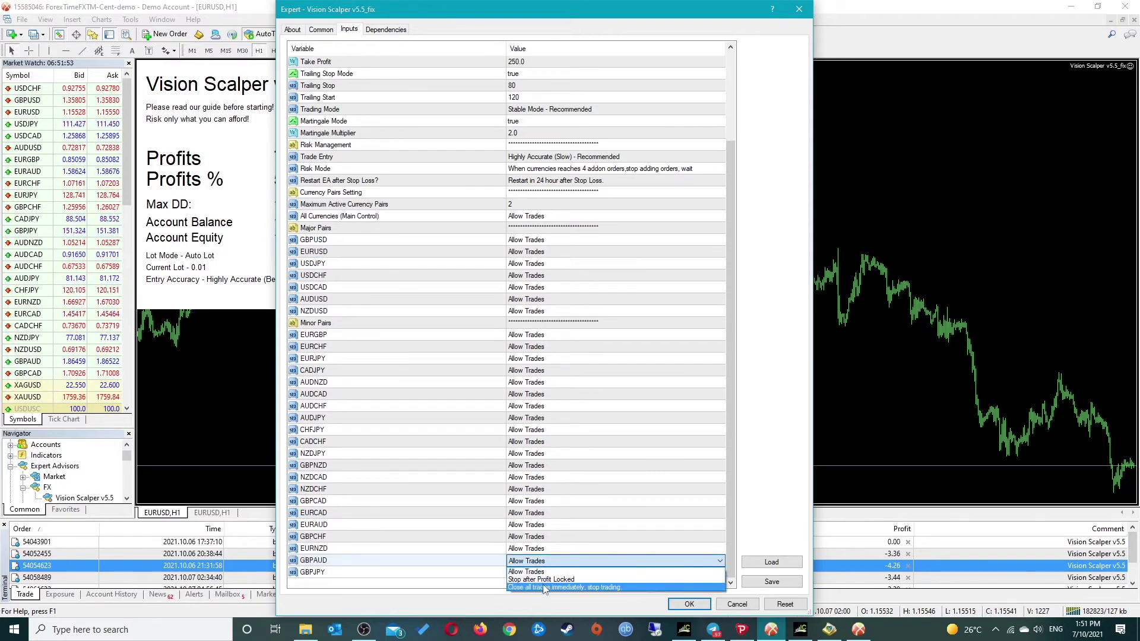
{"action": "left_click", "coordinate": [544, 587]}
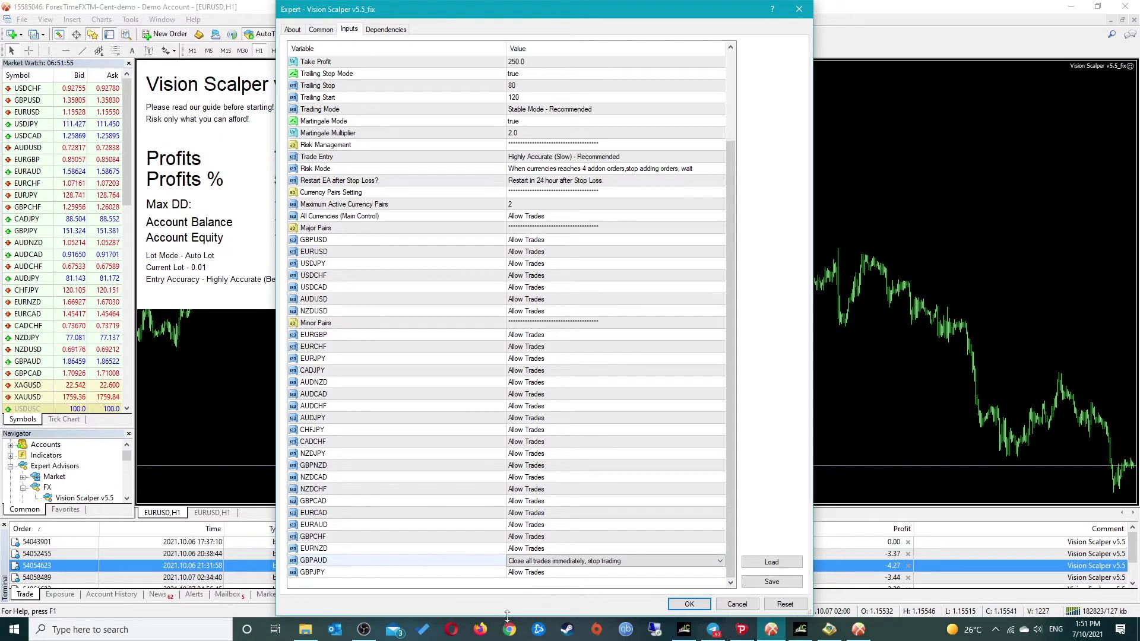
{"action": "left_click_drag", "start_coordinate": [506, 613], "coordinate": [522, 481]}
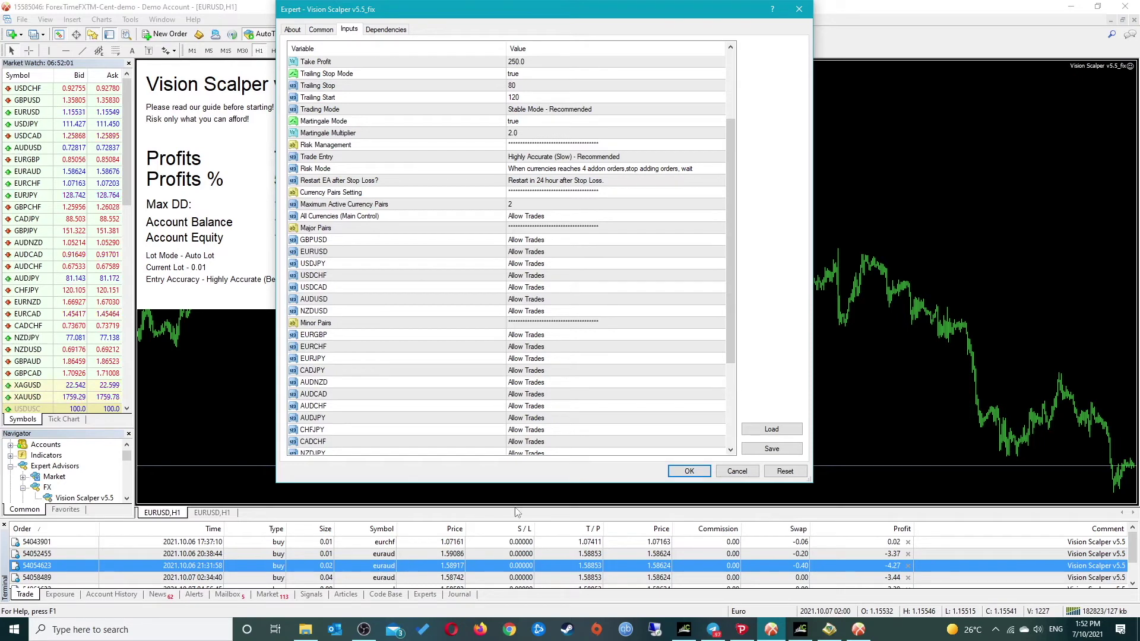
{"action": "left_click", "coordinate": [690, 471]}
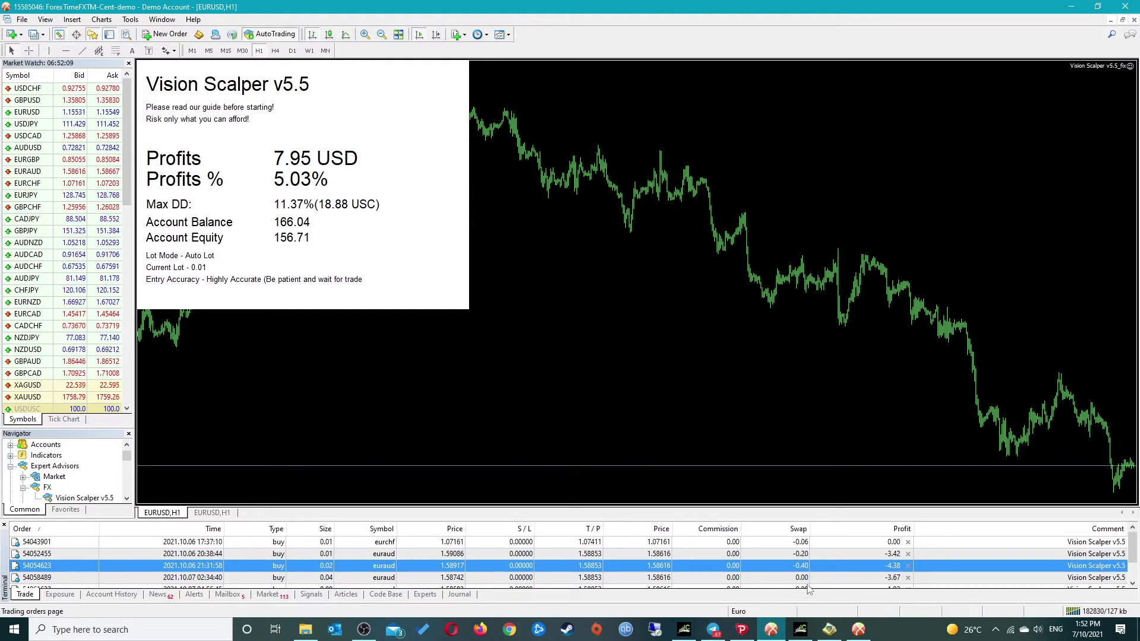
{"action": "scroll", "coordinate": [806, 588], "scroll_direction": "down", "scroll_amount": 1}
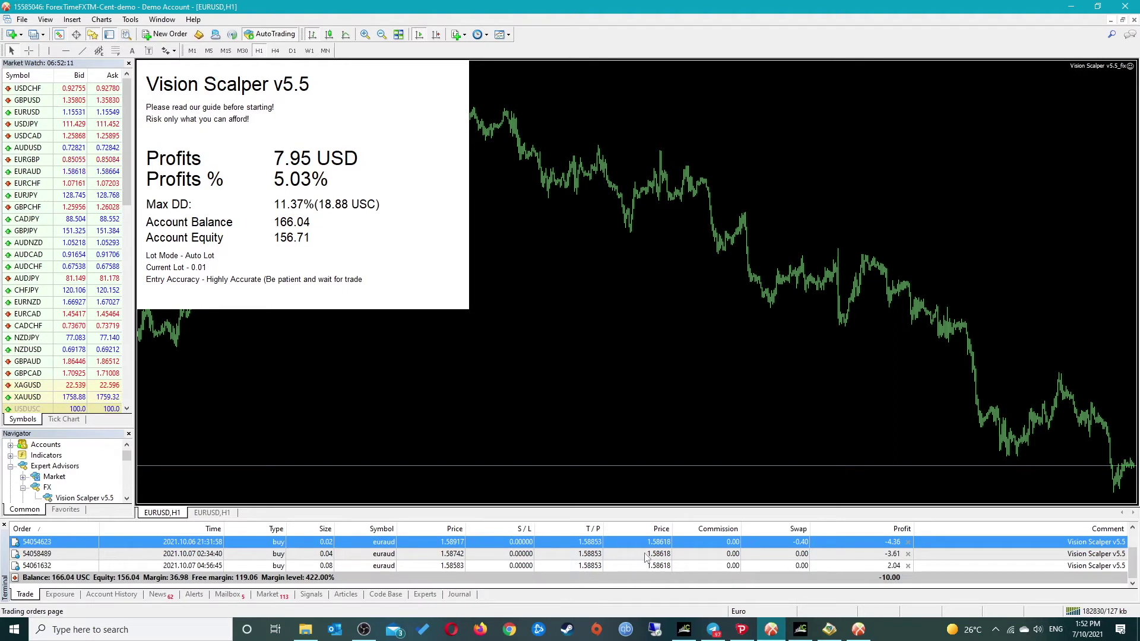
{"action": "scroll", "coordinate": [441, 567], "scroll_direction": "up", "scroll_amount": 1}
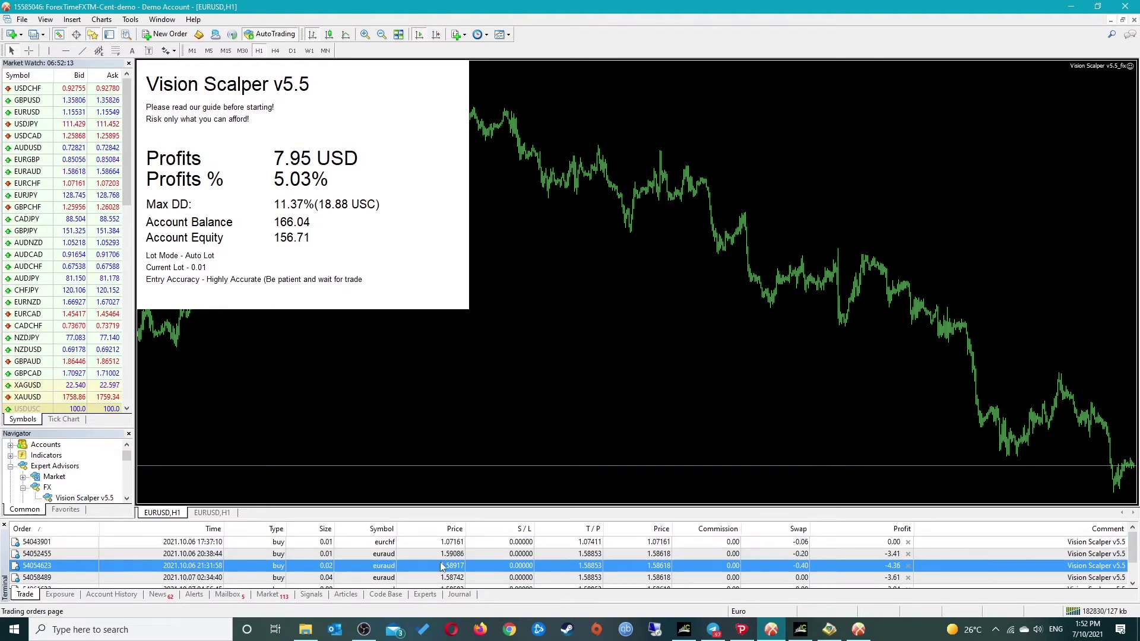
{"action": "scroll", "coordinate": [441, 567], "scroll_direction": "down", "scroll_amount": 1}
{"action": "scroll", "coordinate": [442, 568], "scroll_direction": "up", "scroll_amount": 1}
{"action": "scroll", "coordinate": [442, 566], "scroll_direction": "down", "scroll_amount": 1}
{"action": "scroll", "coordinate": [443, 565], "scroll_direction": "up", "scroll_amount": 1}
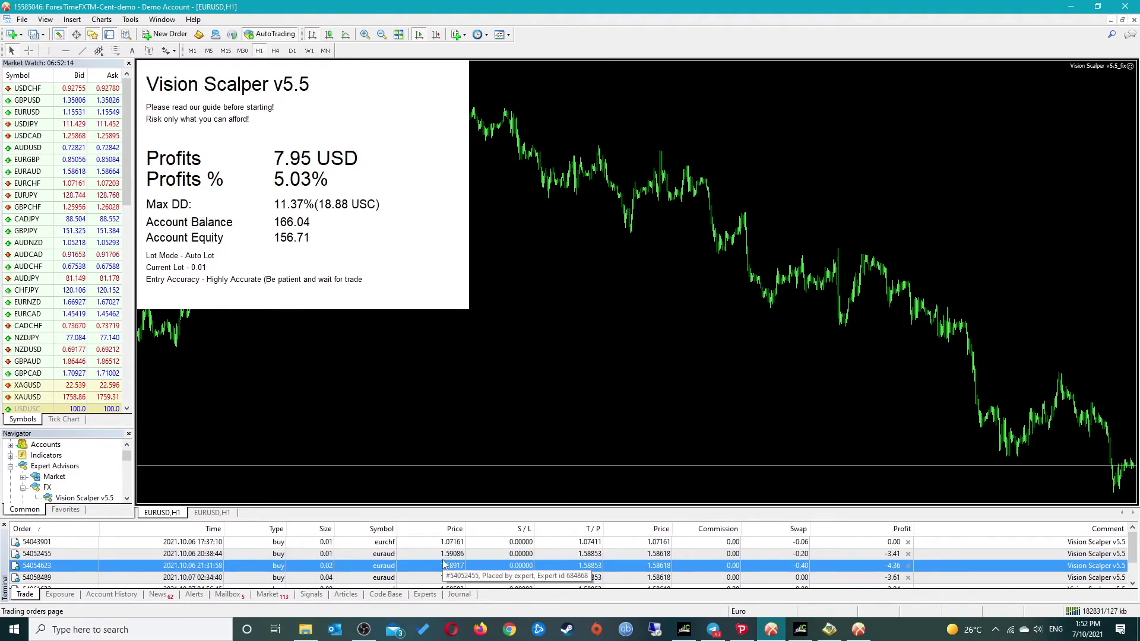
{"action": "scroll", "coordinate": [443, 565], "scroll_direction": "down", "scroll_amount": 1}
{"action": "scroll", "coordinate": [443, 564], "scroll_direction": "up", "scroll_amount": 1}
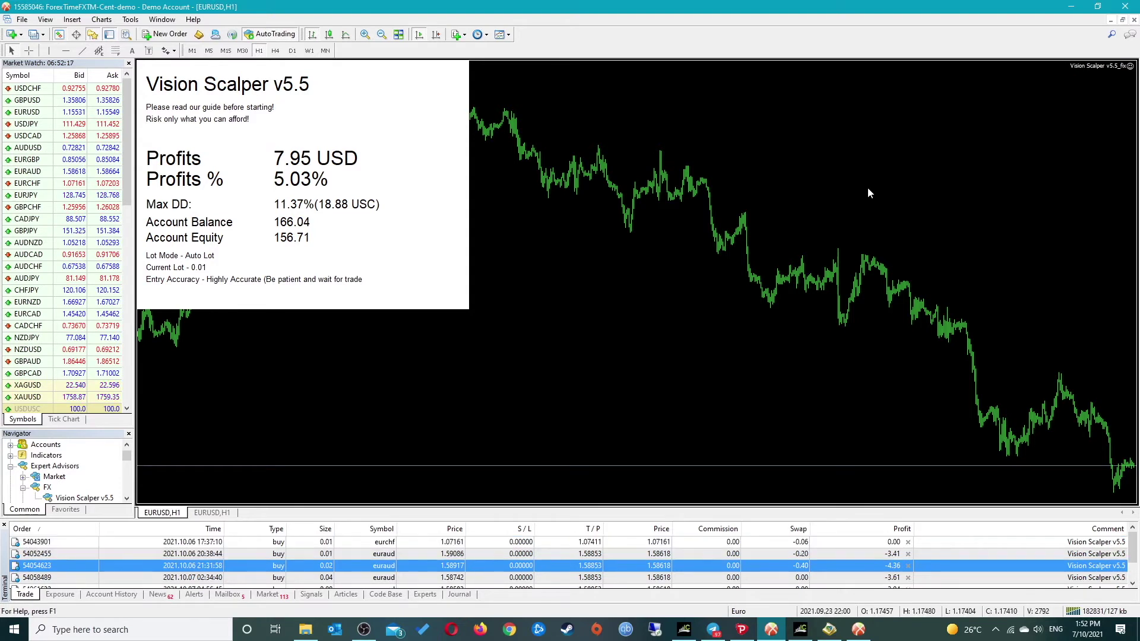
{"action": "left_click", "coordinate": [461, 596]}
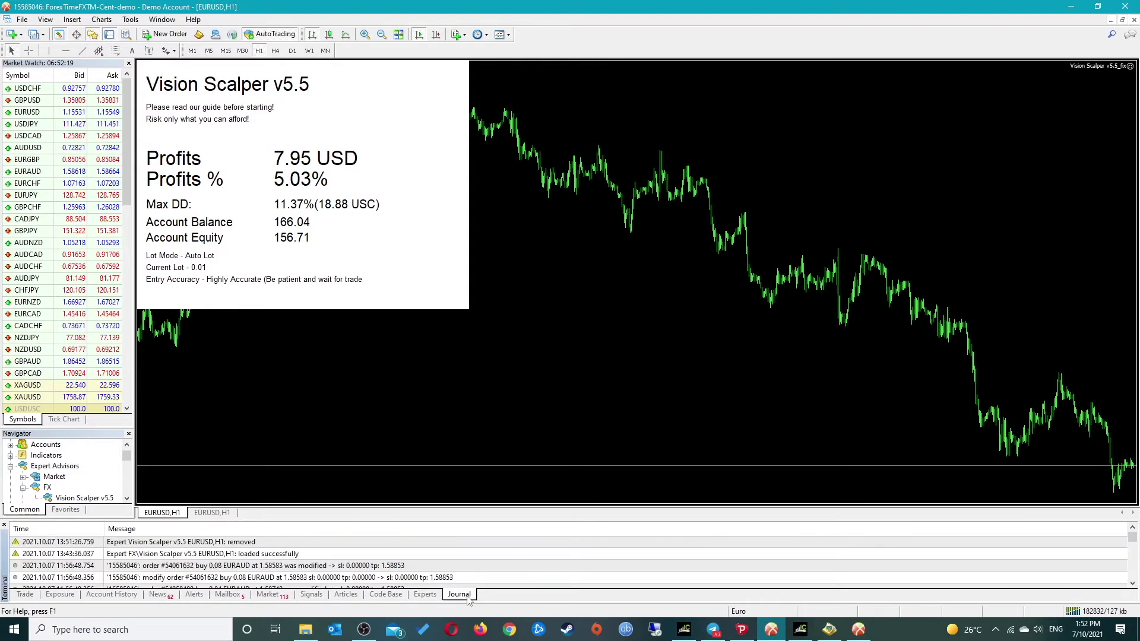
{"action": "left_click", "coordinate": [419, 596]}
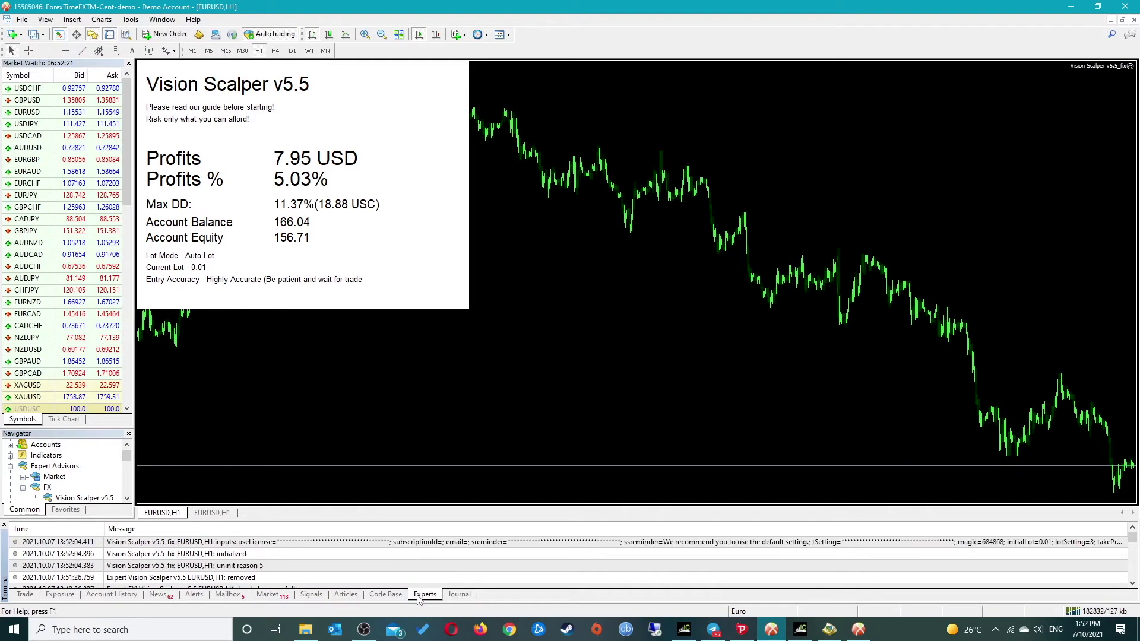
{"action": "left_click", "coordinate": [27, 595]}
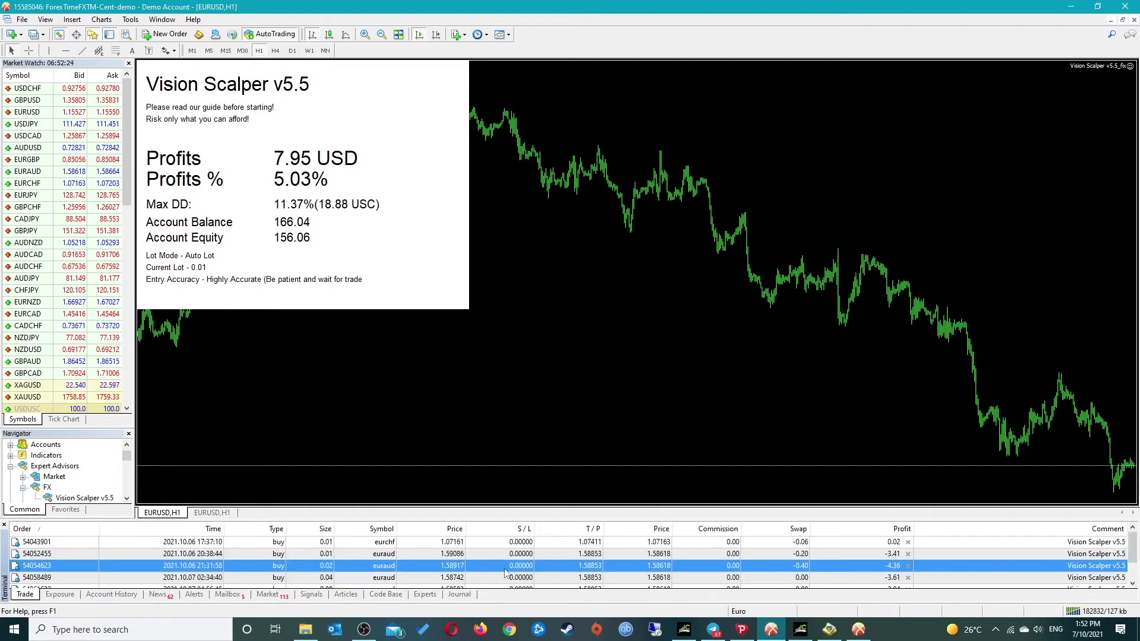
Step: Set All Currencies (Main Control) to 'Close all trades immediately, stop trading' and confirm
{"action": "left_click", "coordinate": [1130, 66]}
{"action": "scroll", "coordinate": [564, 423], "scroll_direction": "down", "scroll_amount": 7}
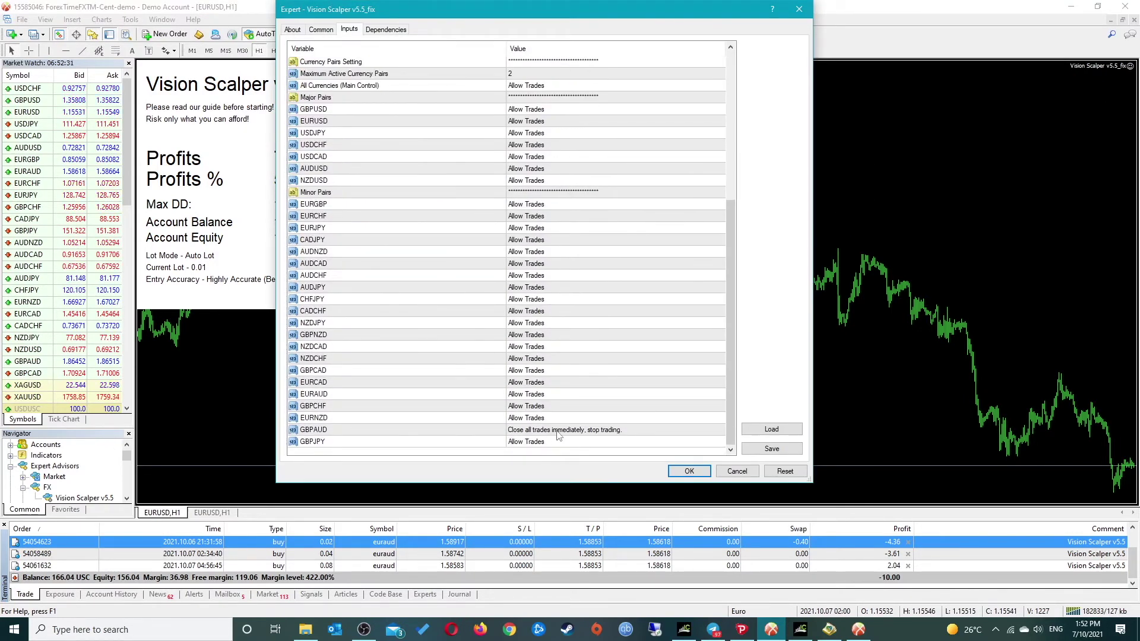
{"action": "scroll", "coordinate": [558, 435], "scroll_direction": "up", "scroll_amount": 6}
{"action": "left_click", "coordinate": [567, 300]}
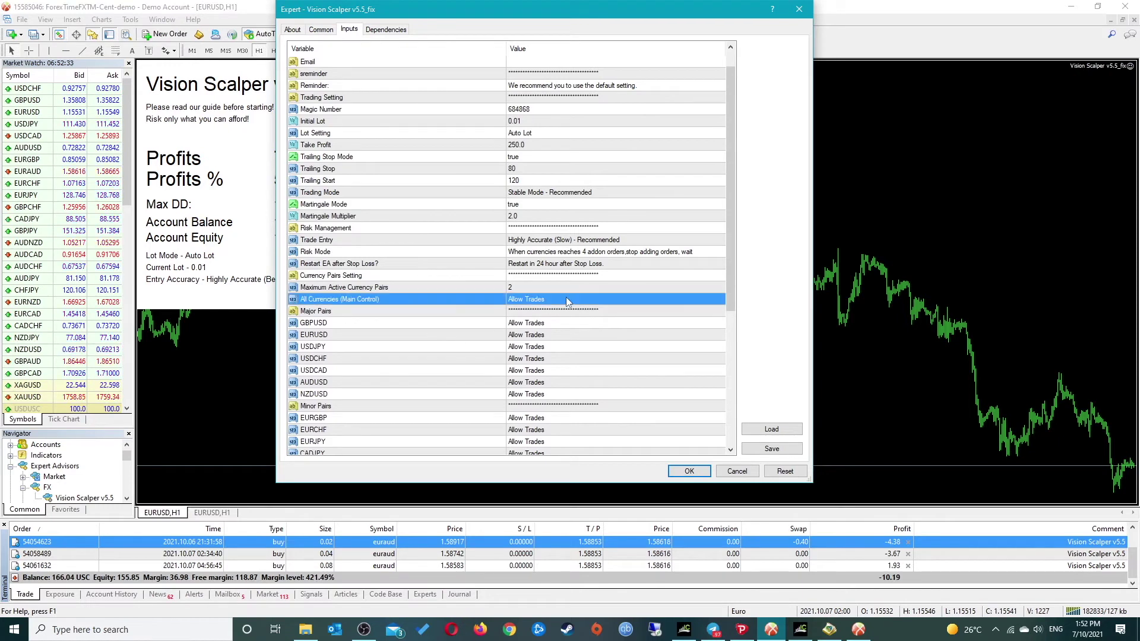
{"action": "left_click", "coordinate": [567, 301]}
{"action": "left_click", "coordinate": [573, 324]}
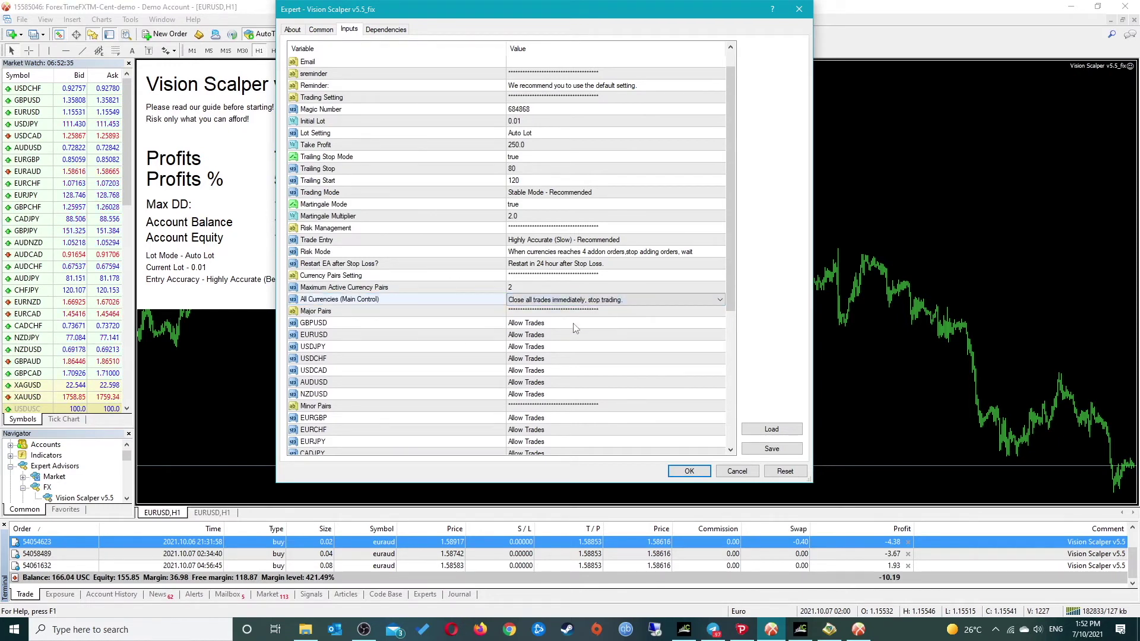
{"action": "left_click", "coordinate": [688, 472]}
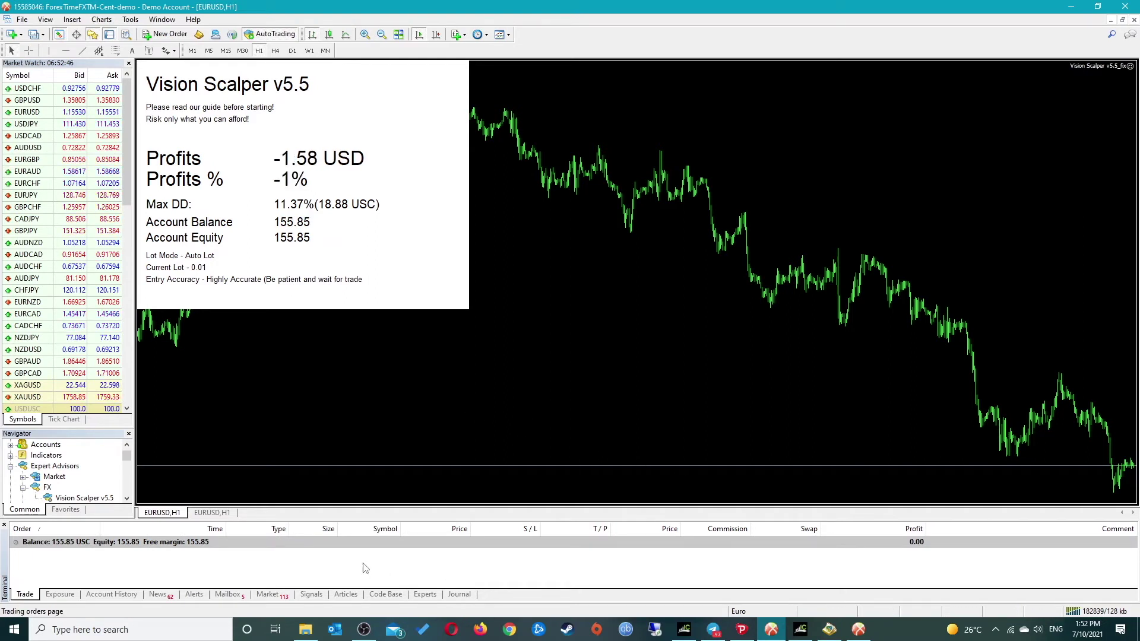
Step: Set GBPAUD and All Currencies (Main Control) back to Allow Trades
{"action": "double_click", "coordinate": [1131, 67]}
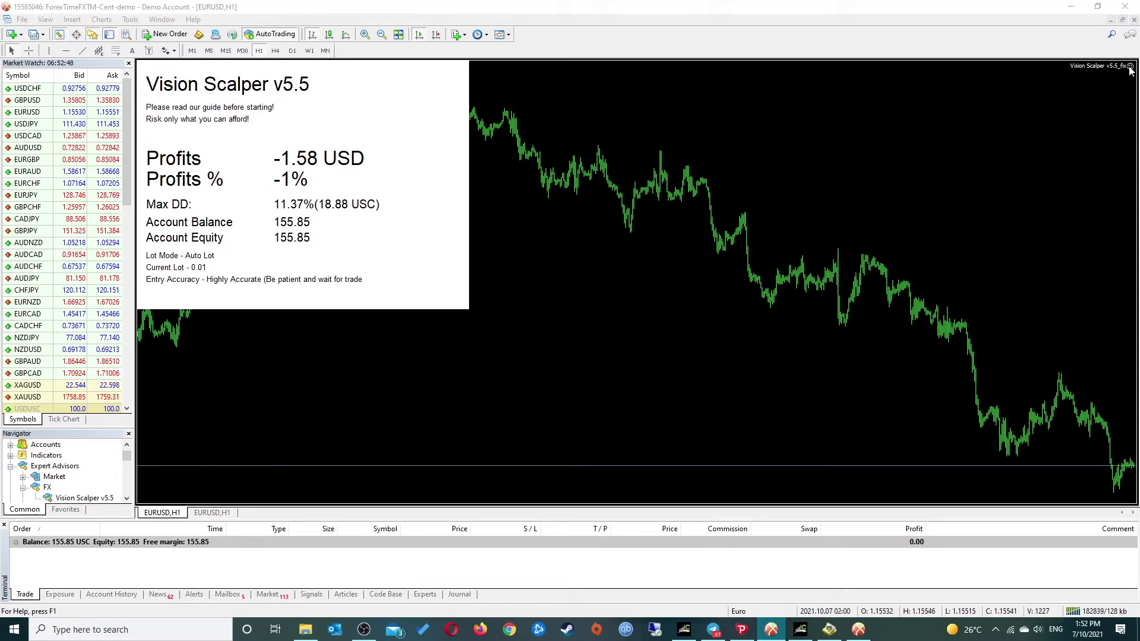
{"action": "scroll", "coordinate": [583, 368], "scroll_direction": "down", "scroll_amount": 7}
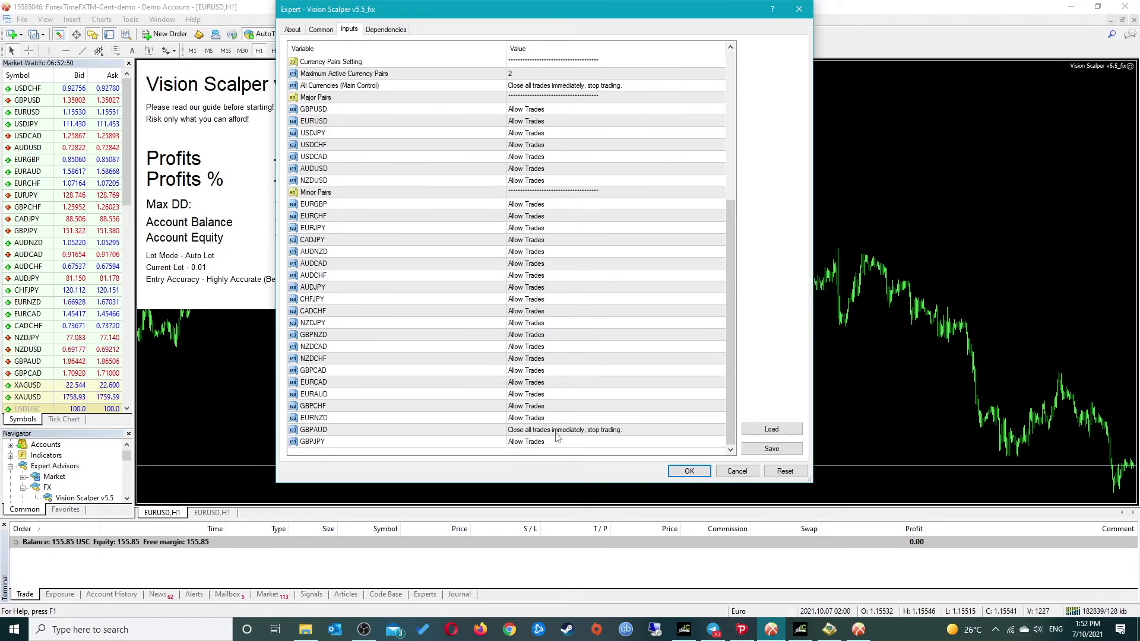
{"action": "double_click", "coordinate": [557, 430]}
{"action": "left_click", "coordinate": [557, 430]}
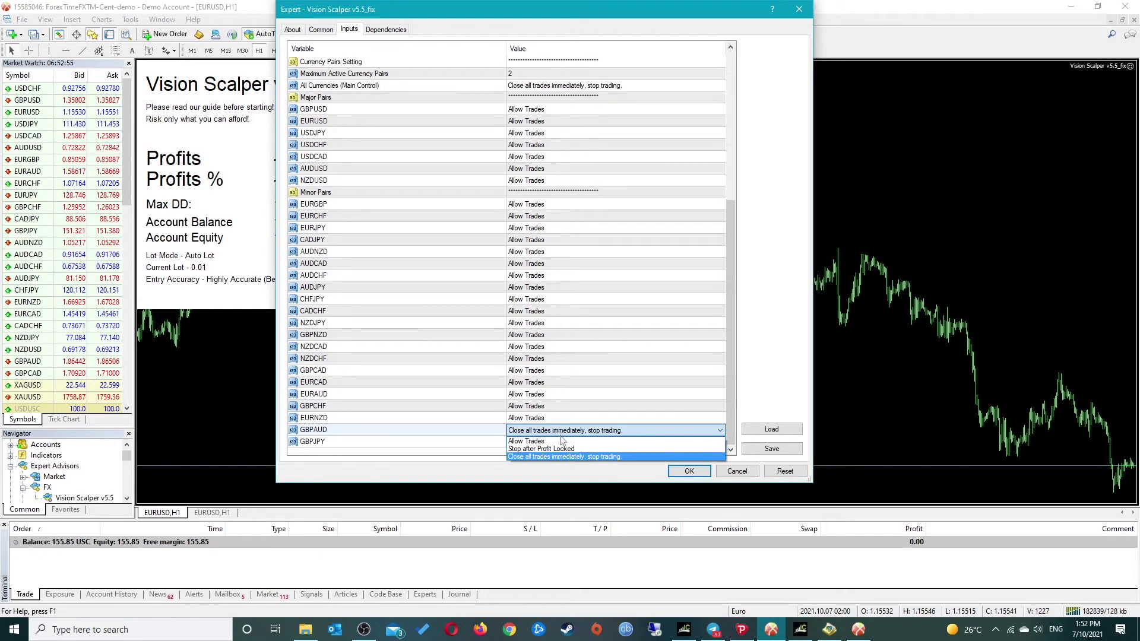
{"action": "left_click", "coordinate": [562, 441]}
{"action": "scroll", "coordinate": [541, 208], "scroll_direction": "up", "scroll_amount": 4}
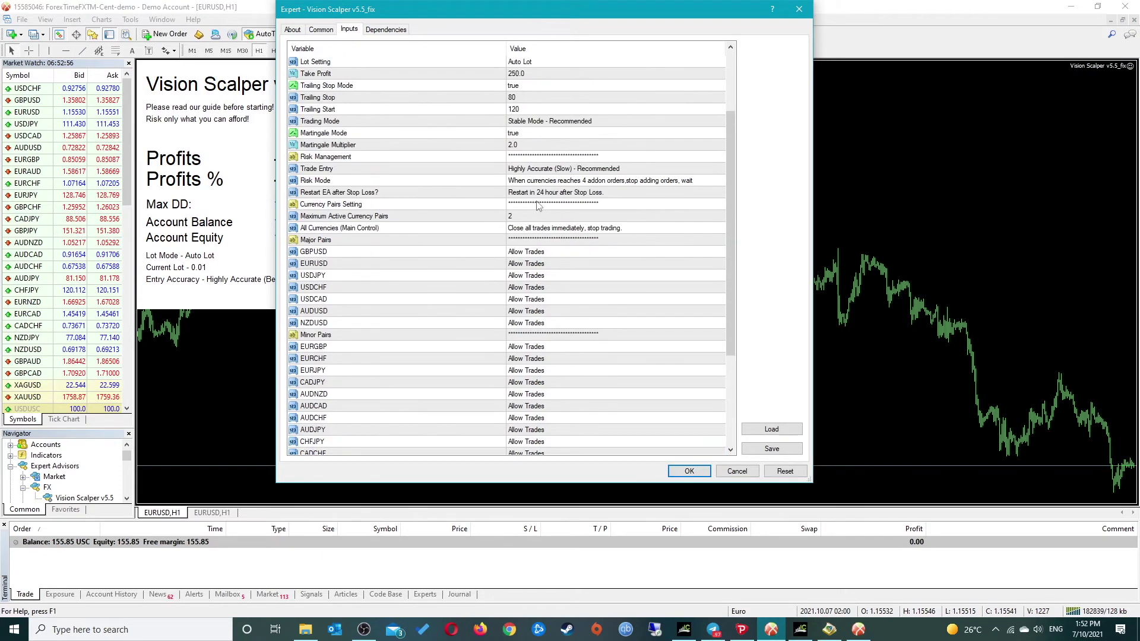
{"action": "left_click", "coordinate": [591, 230]}
{"action": "left_click", "coordinate": [592, 230]}
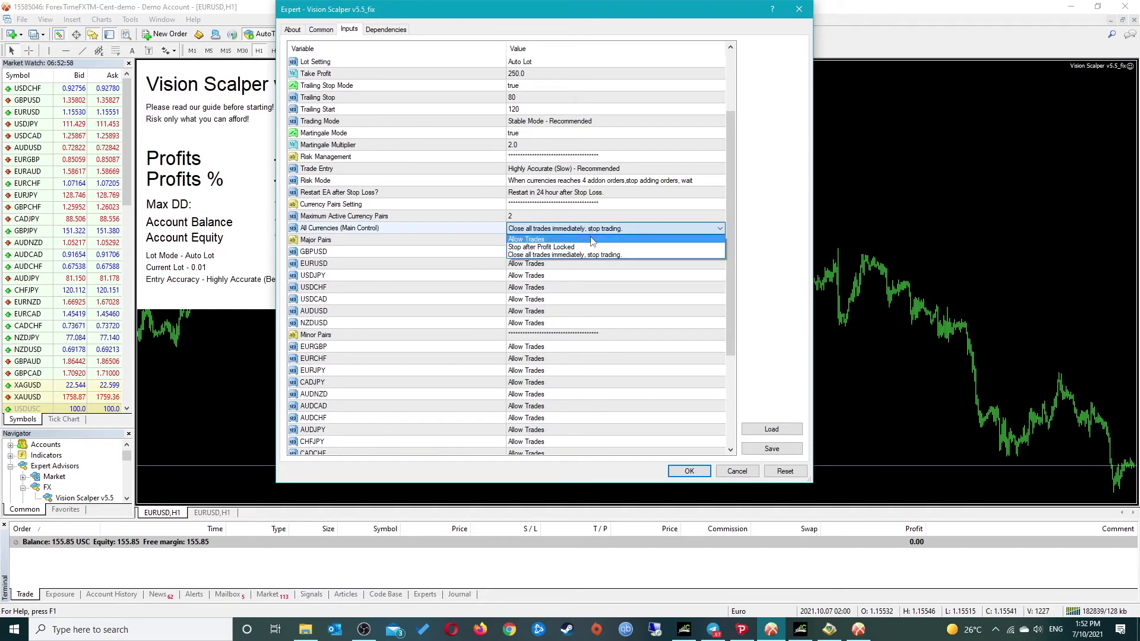
{"action": "left_click", "coordinate": [592, 239]}
Step: Switch Trading Mode to Turbo Mode - High Risk and Trade Entry to Least Accurate (Fast), then apply
{"action": "left_click", "coordinate": [595, 173]}
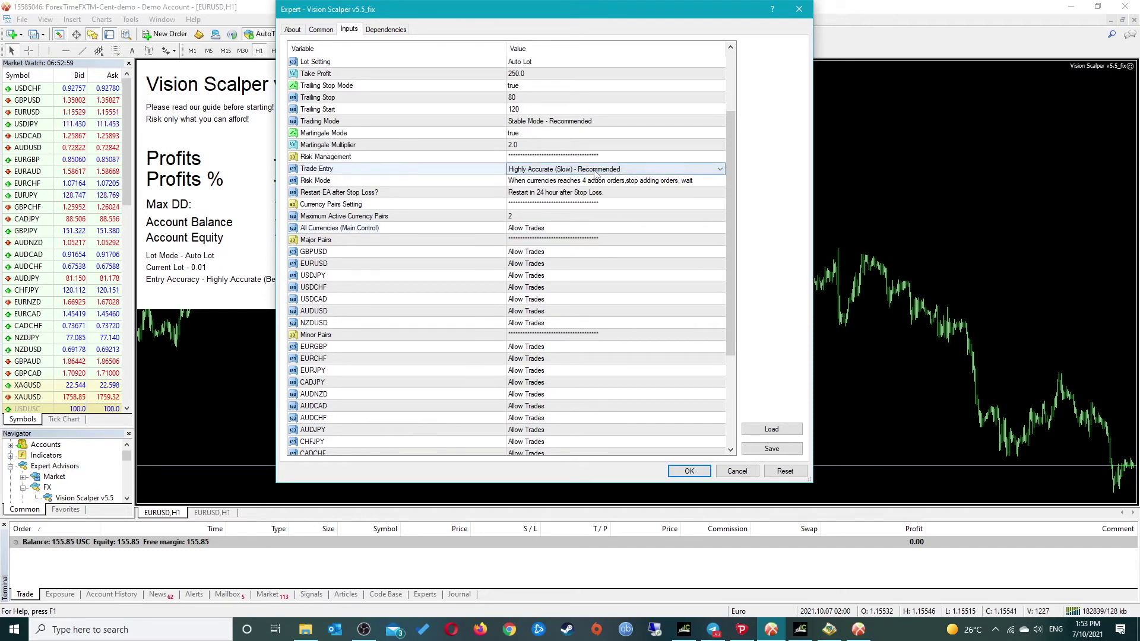
{"action": "left_click", "coordinate": [593, 121]}
{"action": "left_click", "coordinate": [594, 122]}
{"action": "left_click", "coordinate": [592, 141]}
{"action": "left_click", "coordinate": [582, 171]}
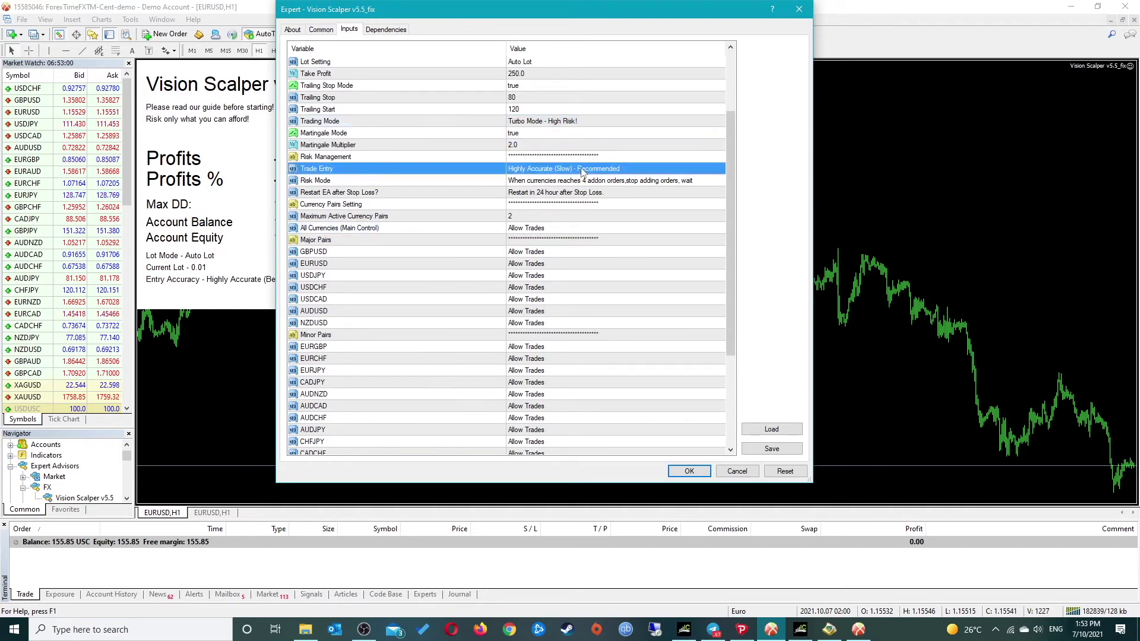
{"action": "left_click", "coordinate": [582, 171]}
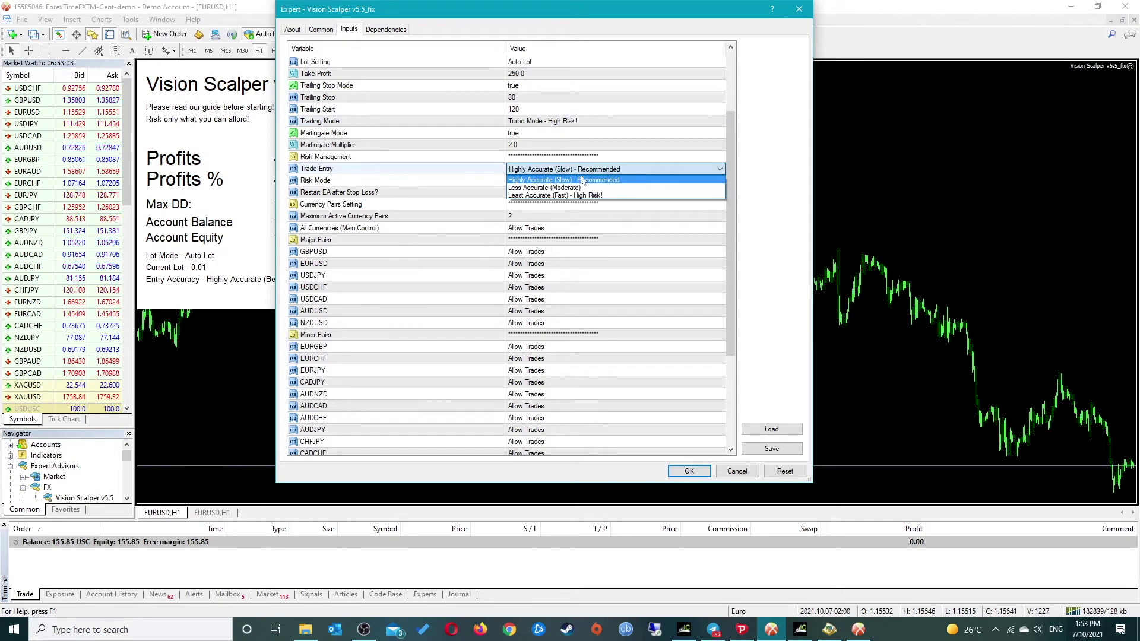
{"action": "left_click", "coordinate": [582, 195]}
{"action": "left_click", "coordinate": [689, 471]}
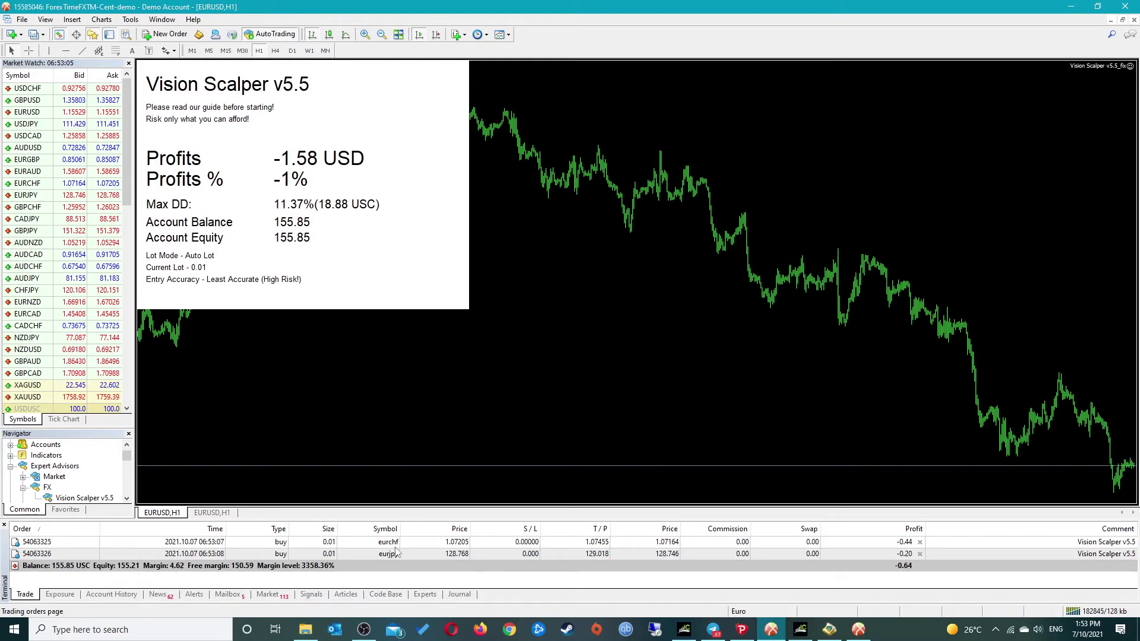
Step: Set EURCHF to 'Close all trades immediately, stop trading' and apply
{"action": "left_click", "coordinate": [1130, 66]}
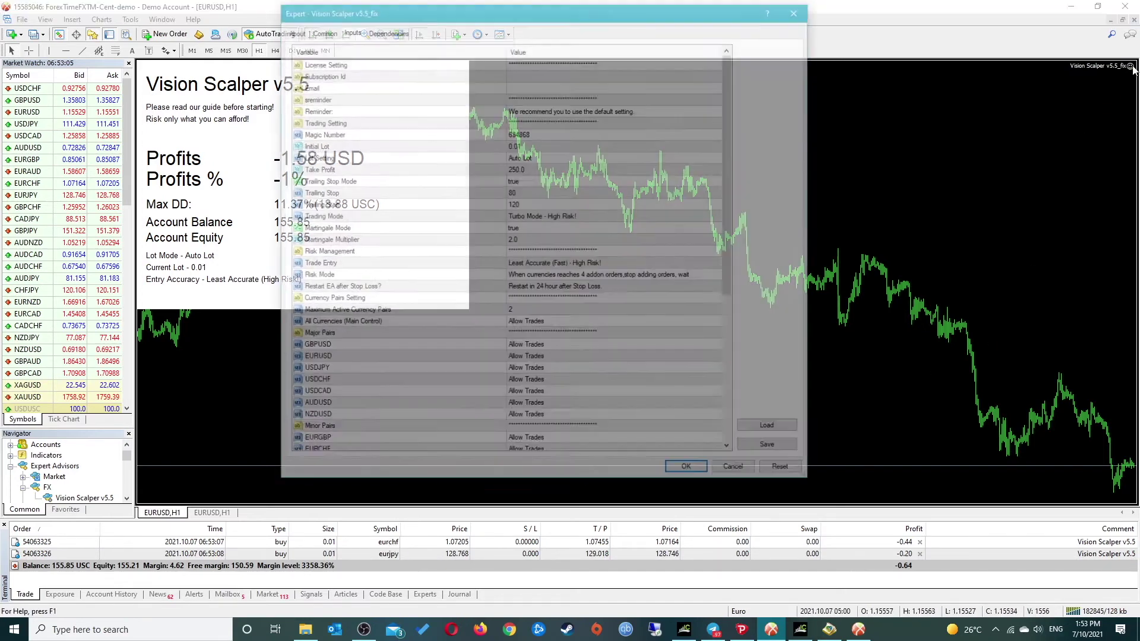
{"action": "scroll", "coordinate": [510, 386], "scroll_direction": "down", "scroll_amount": 4}
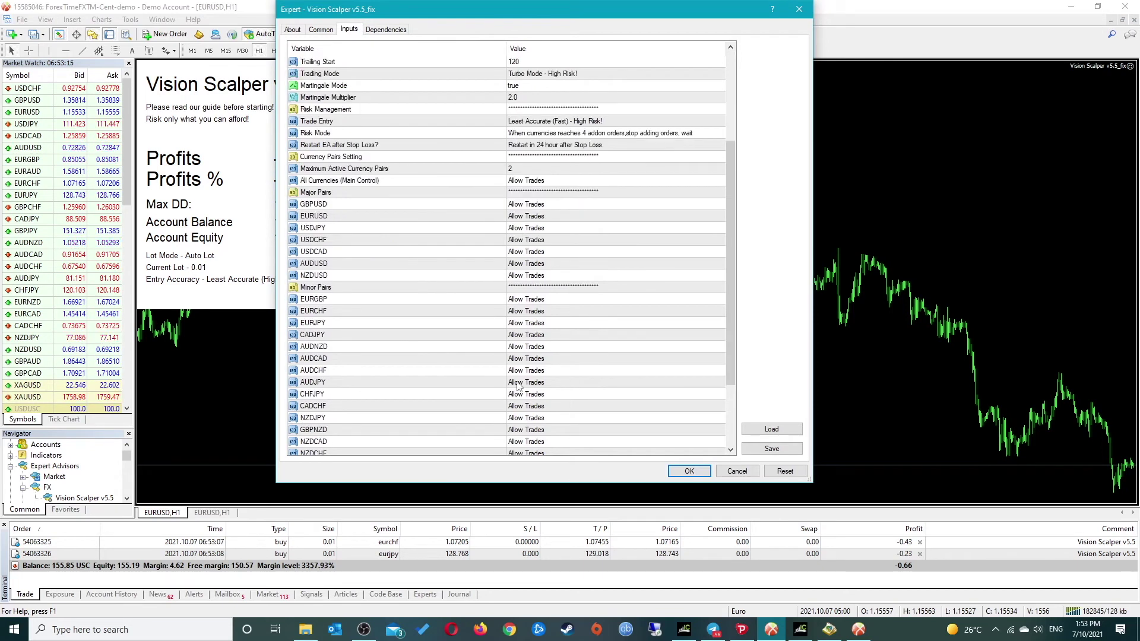
{"action": "left_click", "coordinate": [325, 313]}
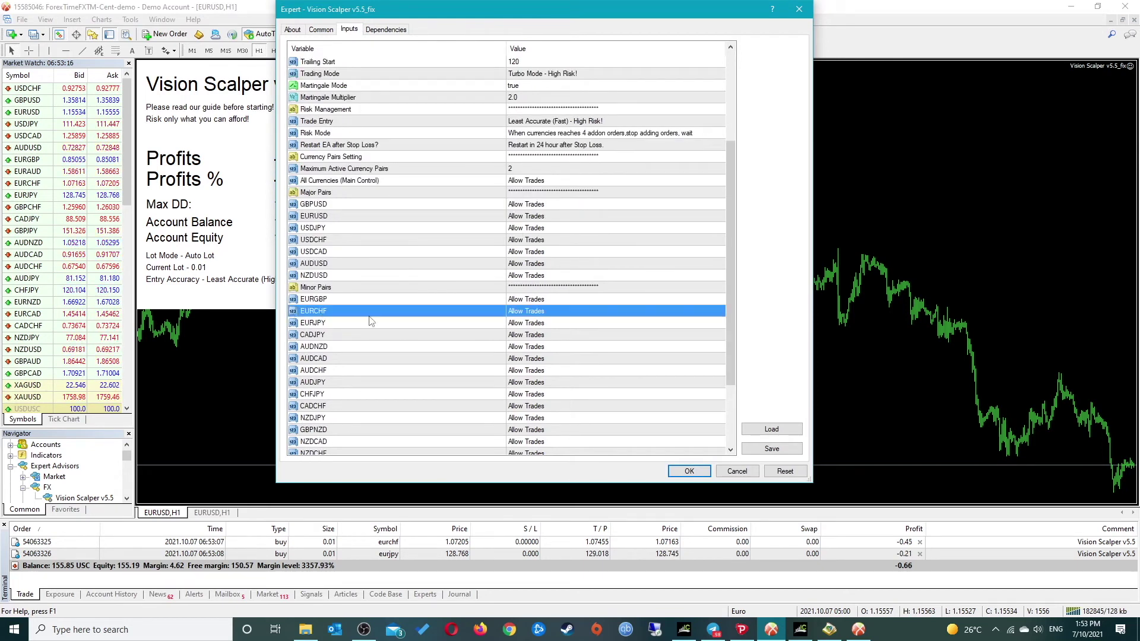
{"action": "double_click", "coordinate": [642, 312]}
{"action": "left_click", "coordinate": [597, 312]}
{"action": "left_click", "coordinate": [586, 339]}
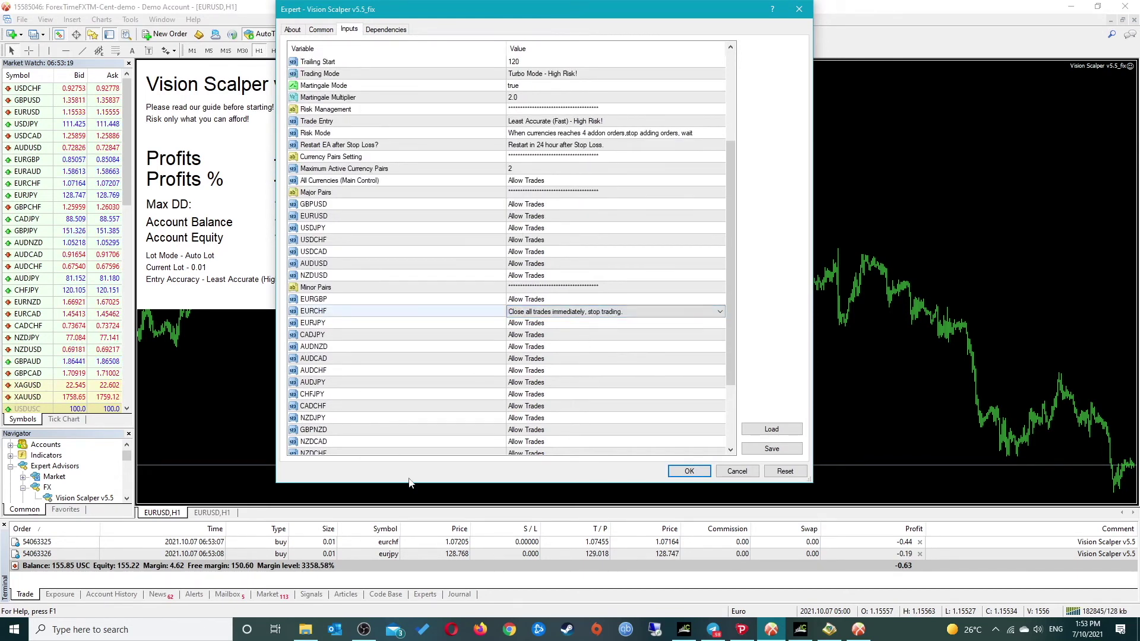
{"action": "left_click", "coordinate": [691, 470]}
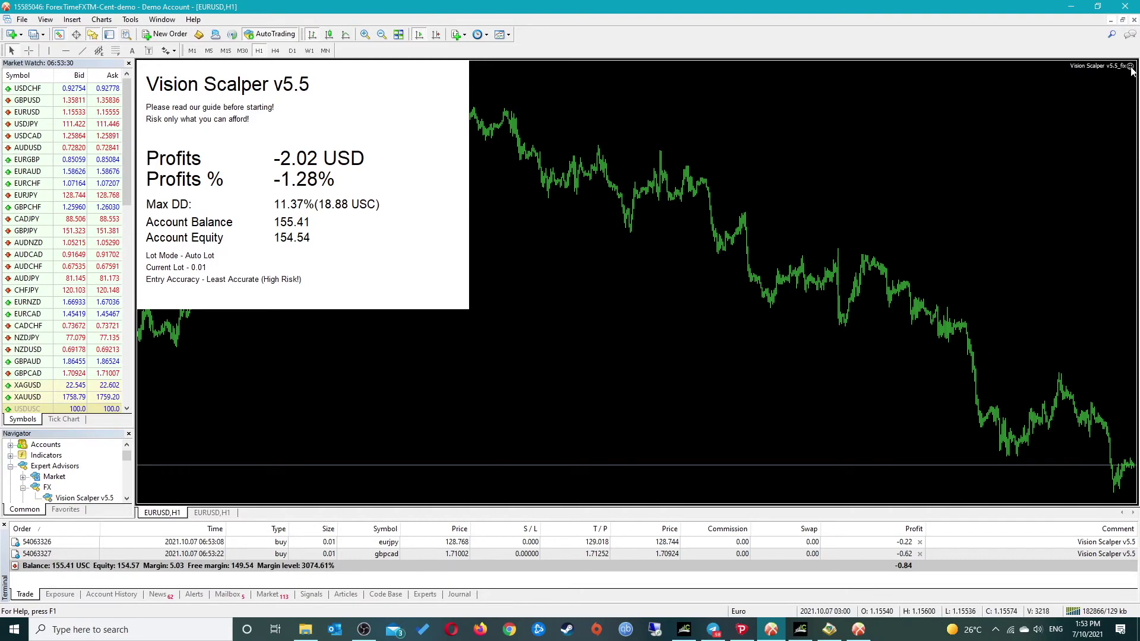
Step: Open the EA settings with F7 and set EURCHF back to Allow Trades
{"action": "key", "text": "F7"}
{"action": "scroll", "coordinate": [539, 363], "scroll_direction": "down", "scroll_amount": 5}
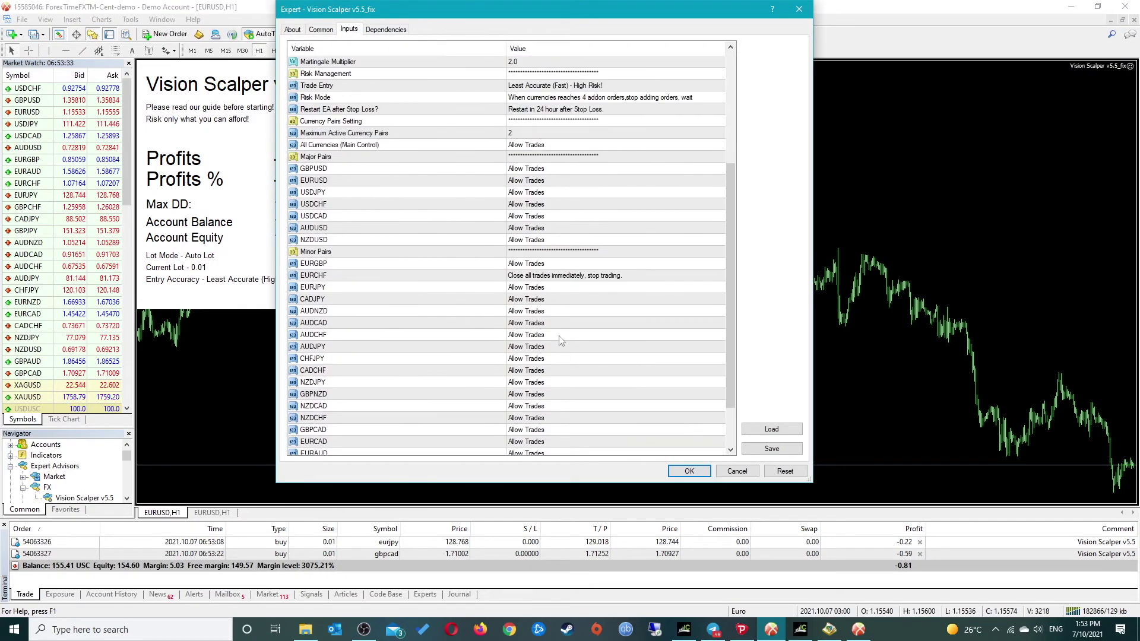
{"action": "left_click", "coordinate": [588, 277]}
{"action": "left_click", "coordinate": [590, 278]}
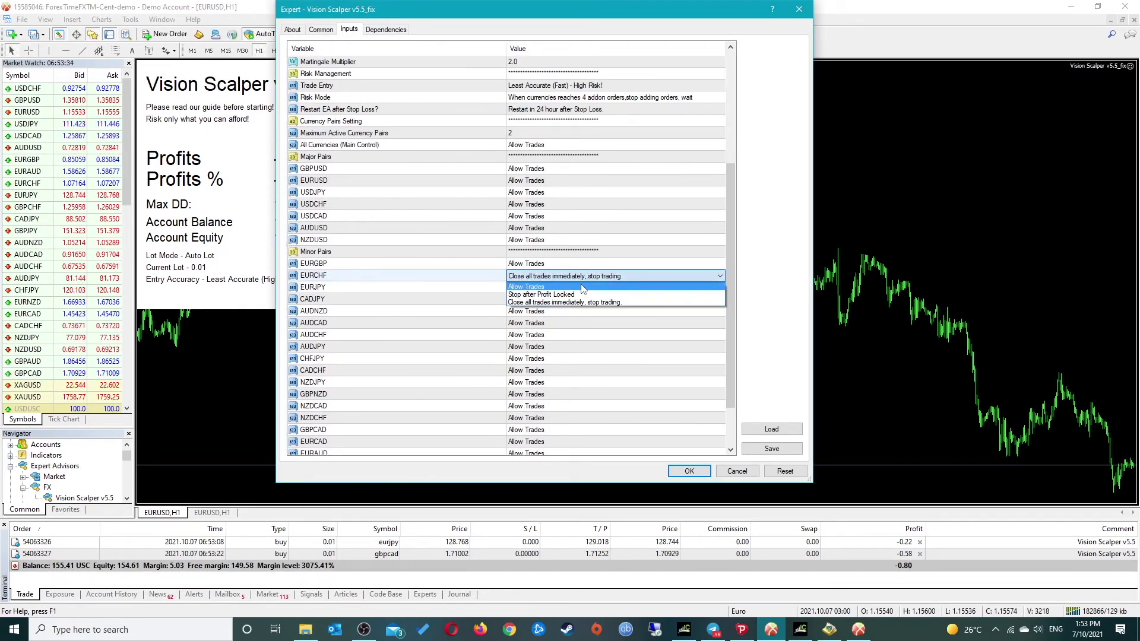
{"action": "left_click", "coordinate": [579, 287]}
Step: Set Trading Mode to Stable Mode - Recommended and Trade Entry to Highly Accurate (Slow), then apply
{"action": "scroll", "coordinate": [567, 267], "scroll_direction": "up", "scroll_amount": 5}
{"action": "left_click", "coordinate": [573, 217]}
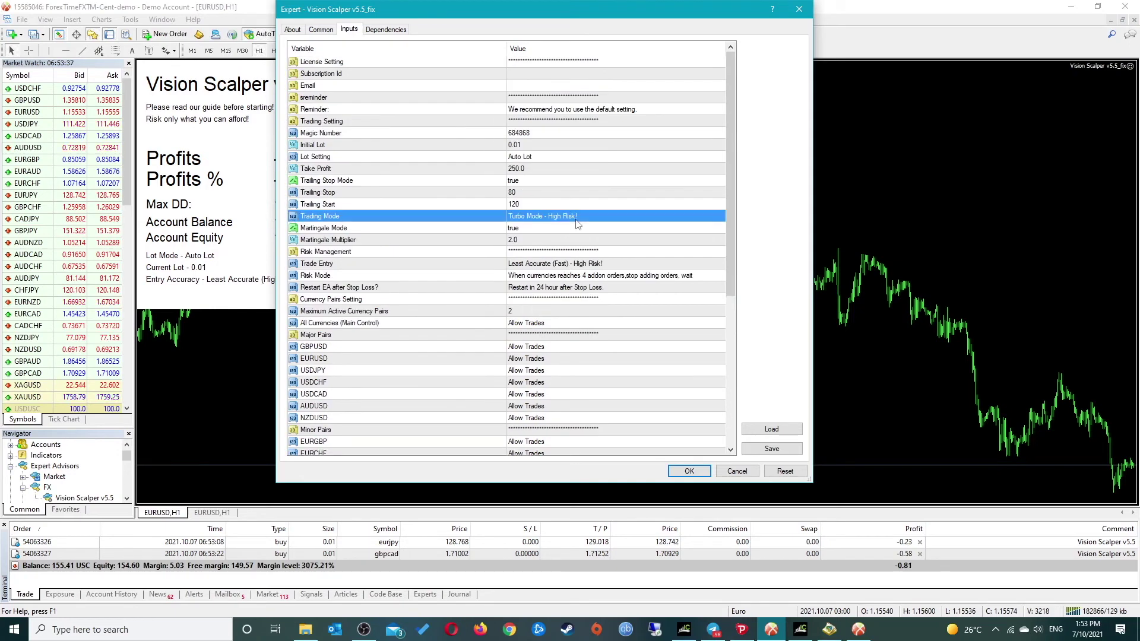
{"action": "left_click", "coordinate": [575, 217]}
{"action": "left_click", "coordinate": [579, 236]}
{"action": "left_click", "coordinate": [600, 264]}
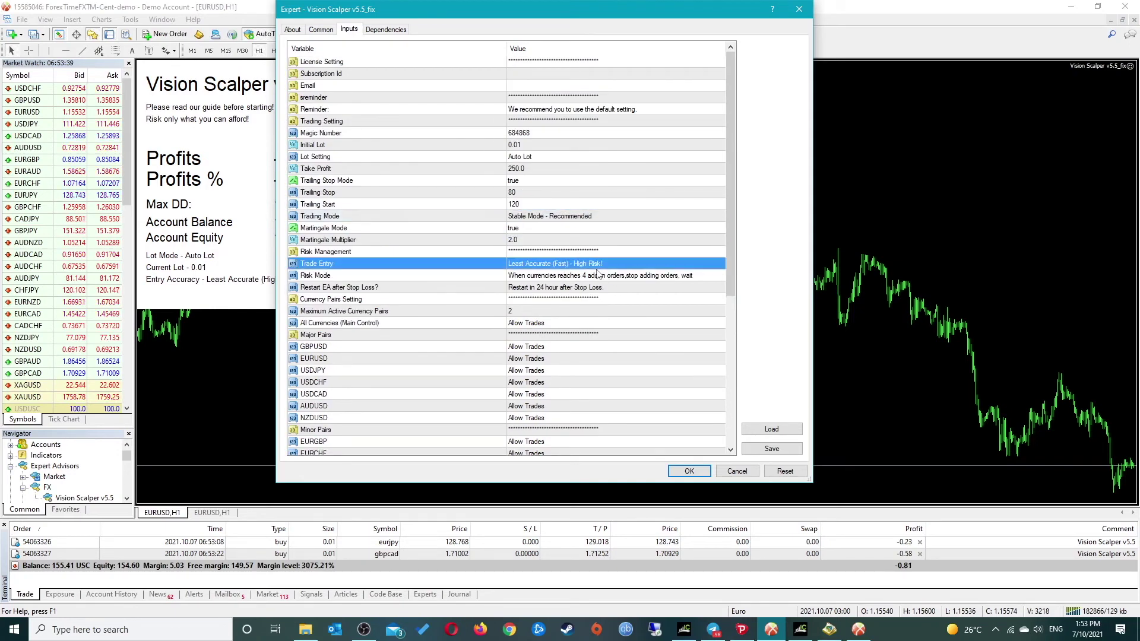
{"action": "left_click", "coordinate": [599, 265]}
{"action": "left_click", "coordinate": [600, 284]}
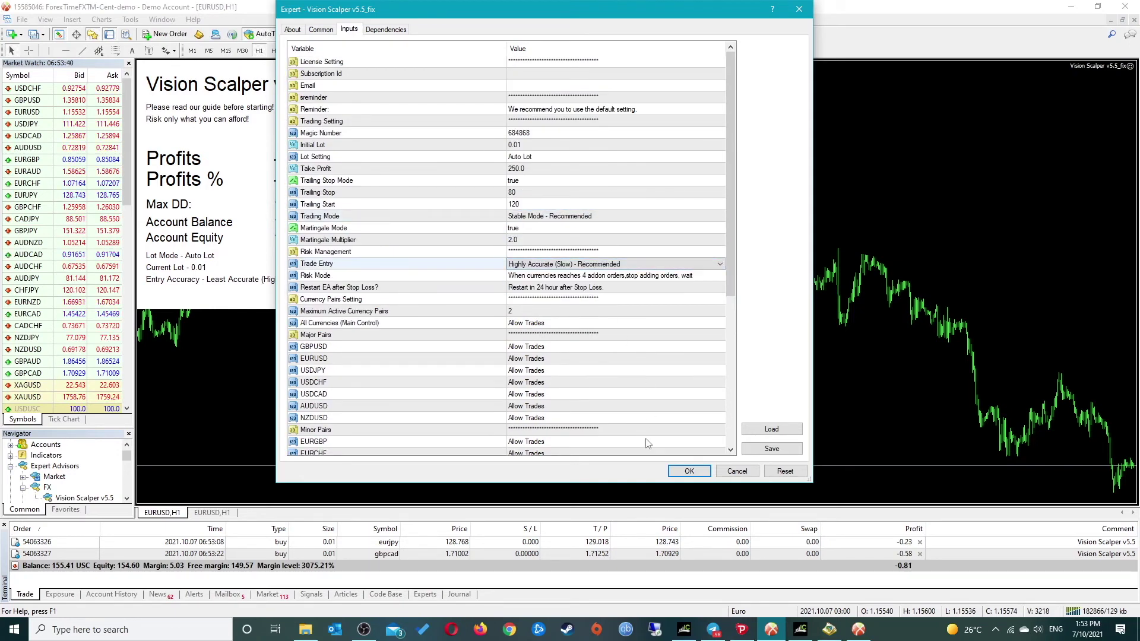
{"action": "left_click", "coordinate": [680, 473]}
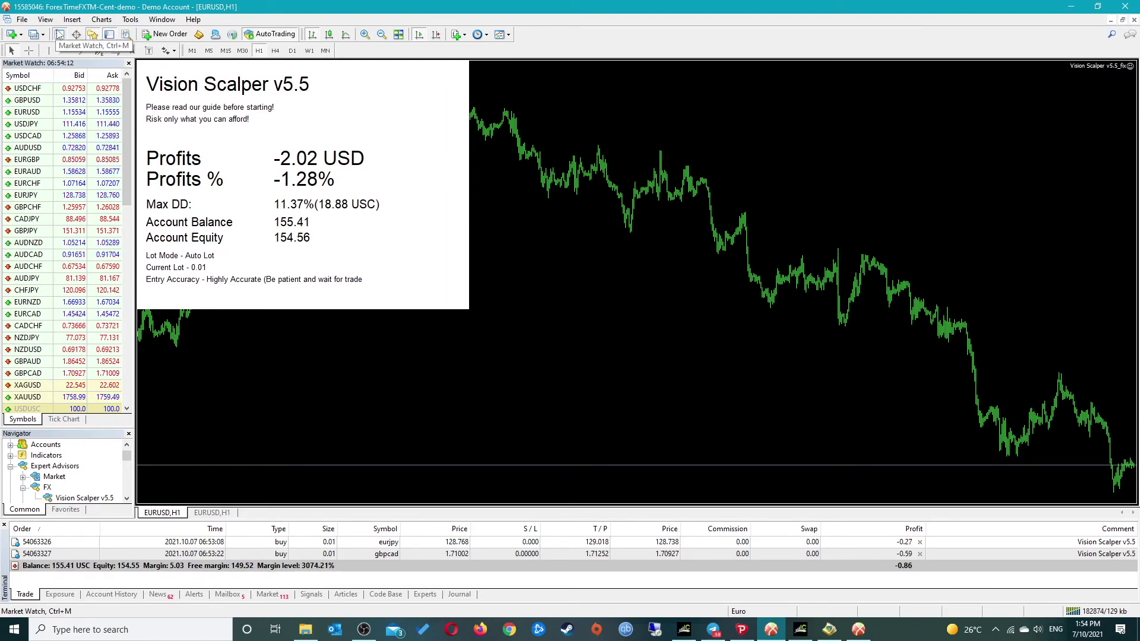
Step: Show all symbols in the Market Watch list
{"action": "right_click", "coordinate": [82, 172]}
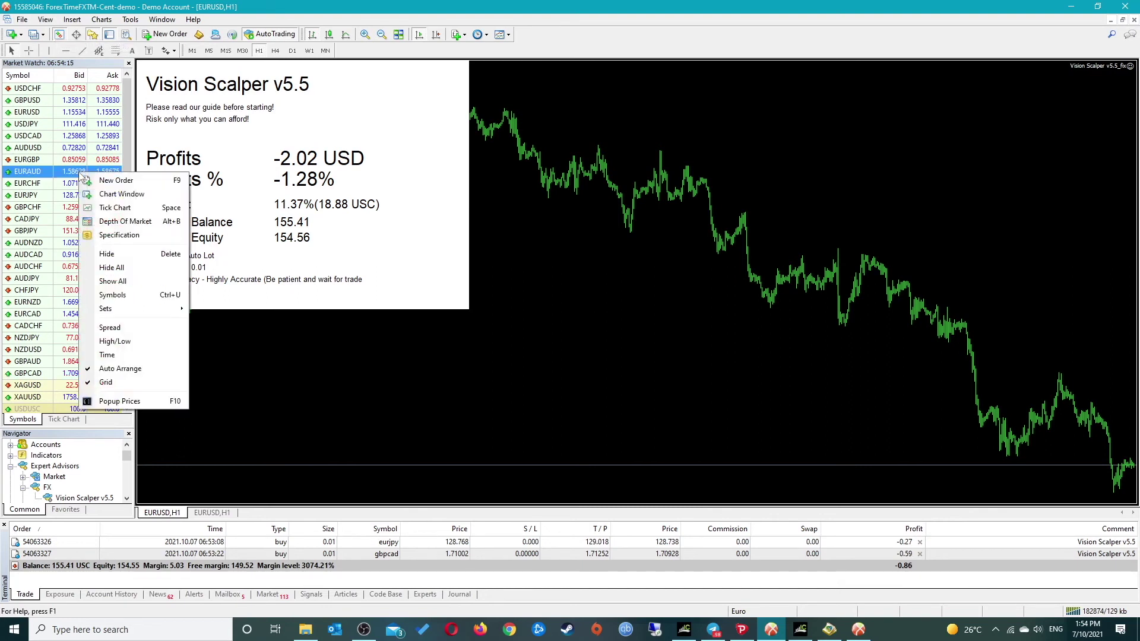
{"action": "left_click", "coordinate": [109, 282]}
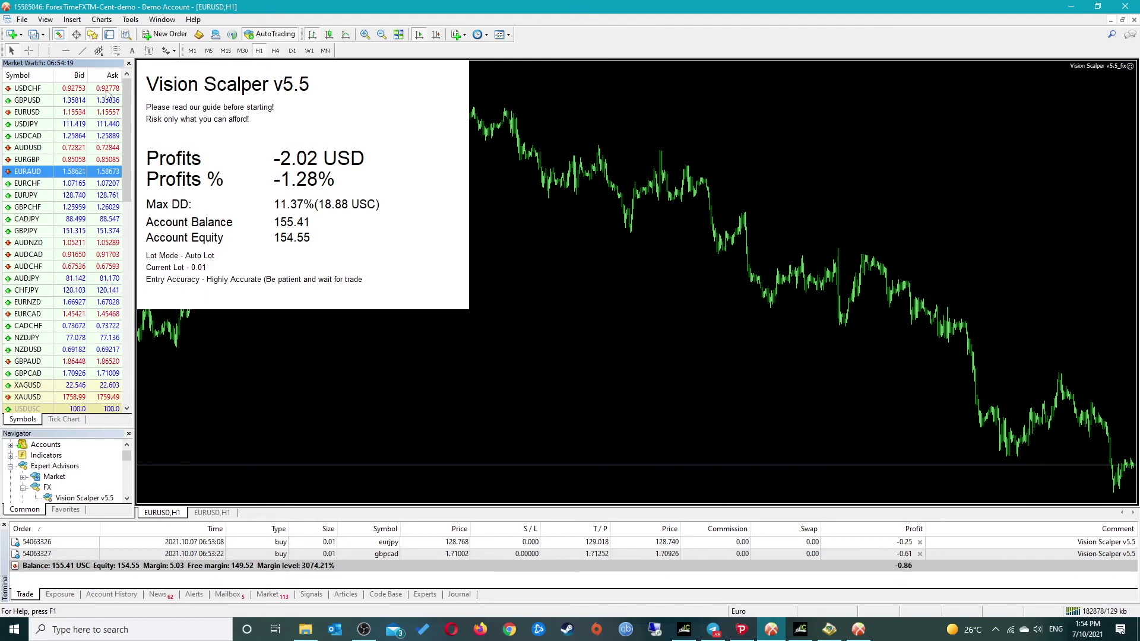
{"action": "left_click_drag", "start_coordinate": [123, 87], "coordinate": [119, 165]}
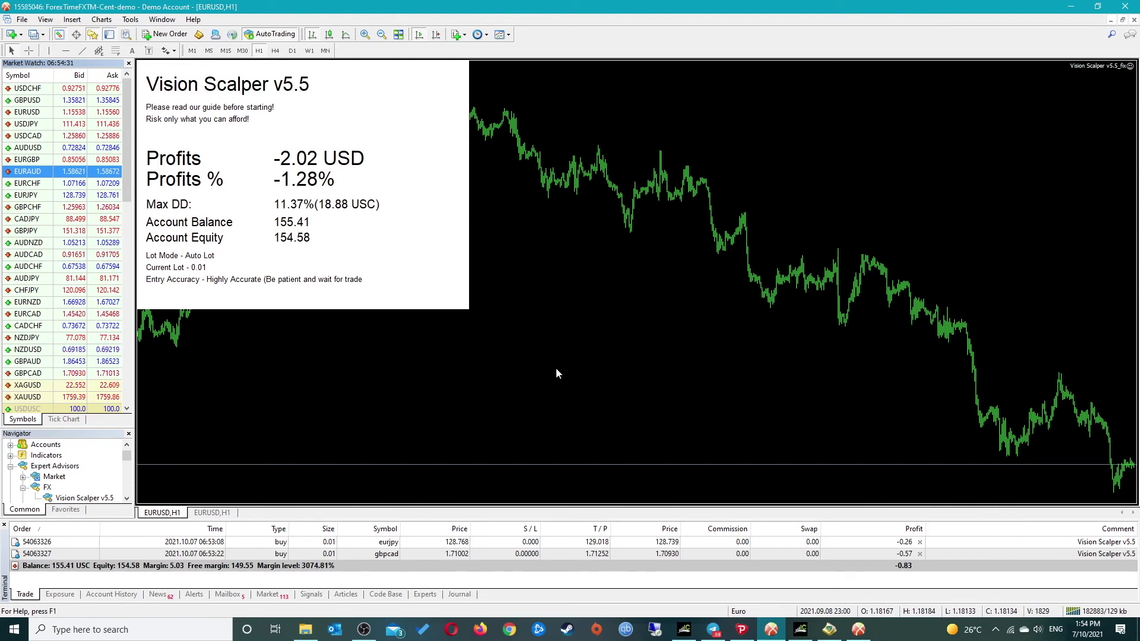
Step: Hide all symbols, leaving 20 currency pairs from GBPUSD to NZDCHF and no metals
{"action": "right_click", "coordinate": [41, 196]}
{"action": "left_click", "coordinate": [74, 290]}
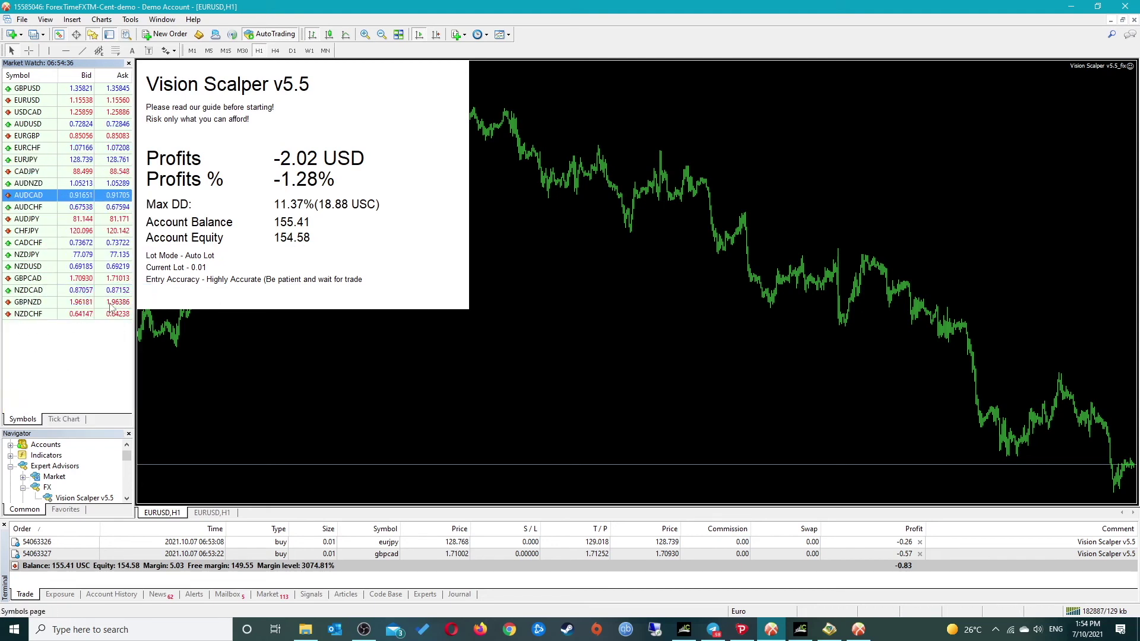
{"action": "mouse_move", "coordinate": [111, 307]}
{"action": "left_click", "coordinate": [79, 335]}
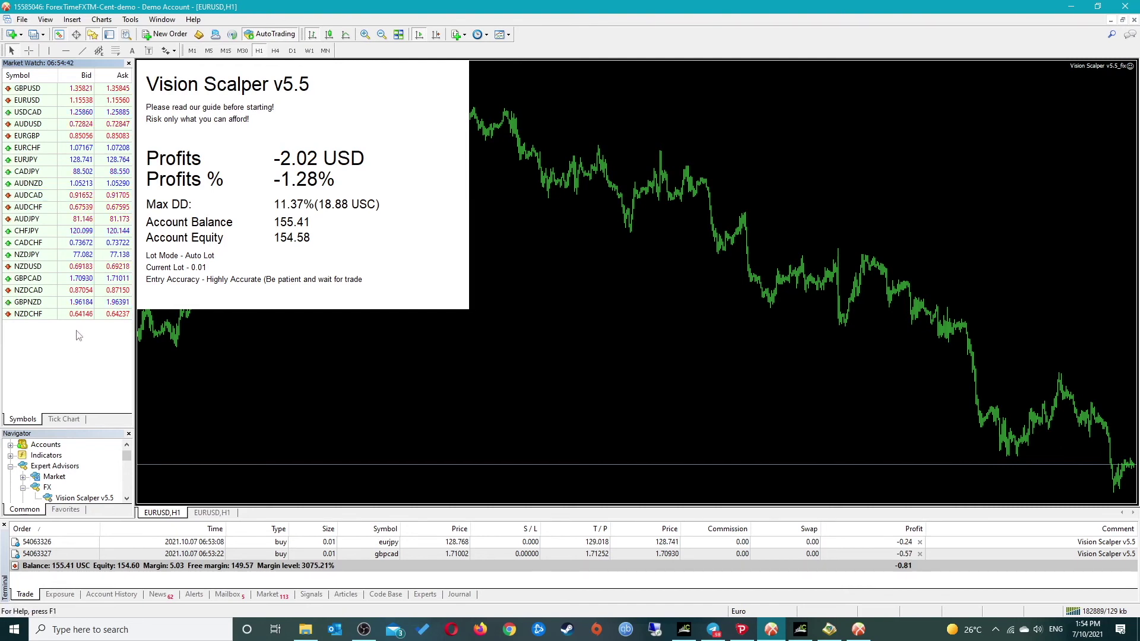
Step: Review the EA's input settings and close them without changes
{"action": "left_click", "coordinate": [1130, 66]}
{"action": "scroll", "coordinate": [701, 361], "scroll_direction": "down", "scroll_amount": 7}
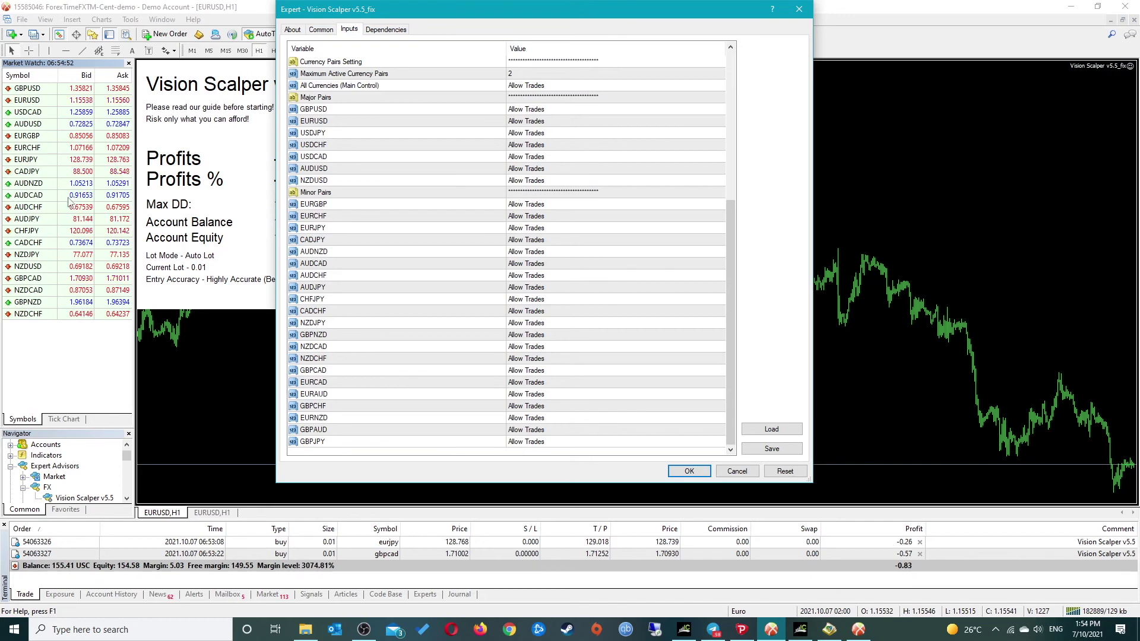
{"action": "left_click", "coordinate": [735, 471]}
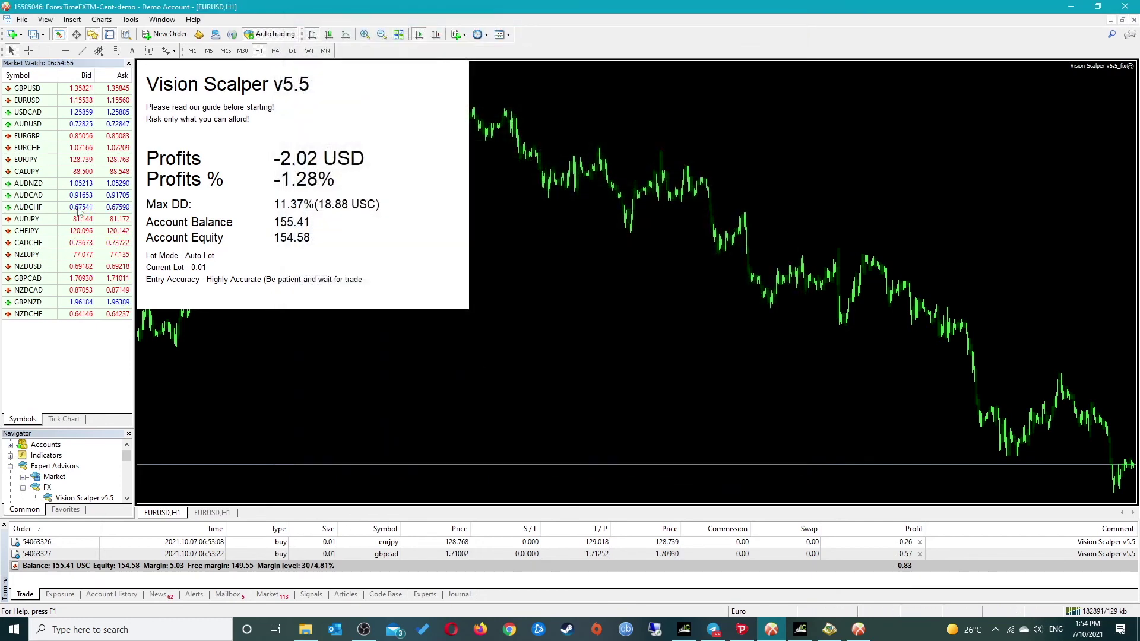
Step: Show all symbols in Market Watch, restoring EURAUD, GBPJPY, USDJPY, XAUUSD and XAGUSD
{"action": "right_click", "coordinate": [79, 209]}
{"action": "left_click", "coordinate": [139, 314]}
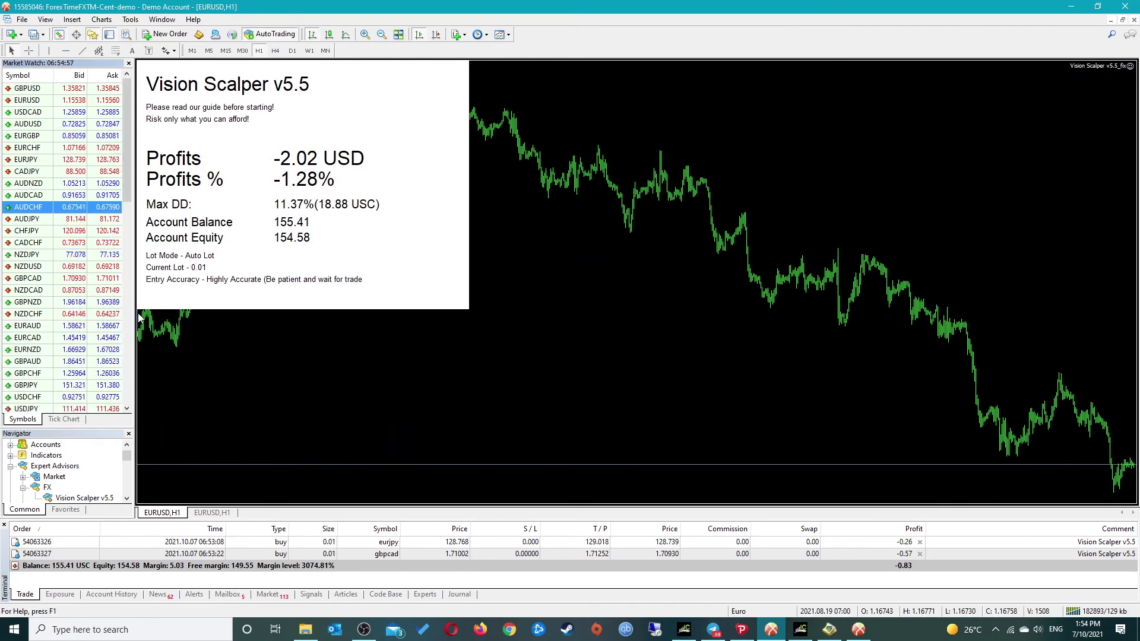
{"action": "mouse_move", "coordinate": [125, 134]}
{"action": "left_mouse_down"}
{"action": "mouse_move", "coordinate": [144, 347]}
{"action": "mouse_move", "coordinate": [135, 140]}
{"action": "left_mouse_up"}
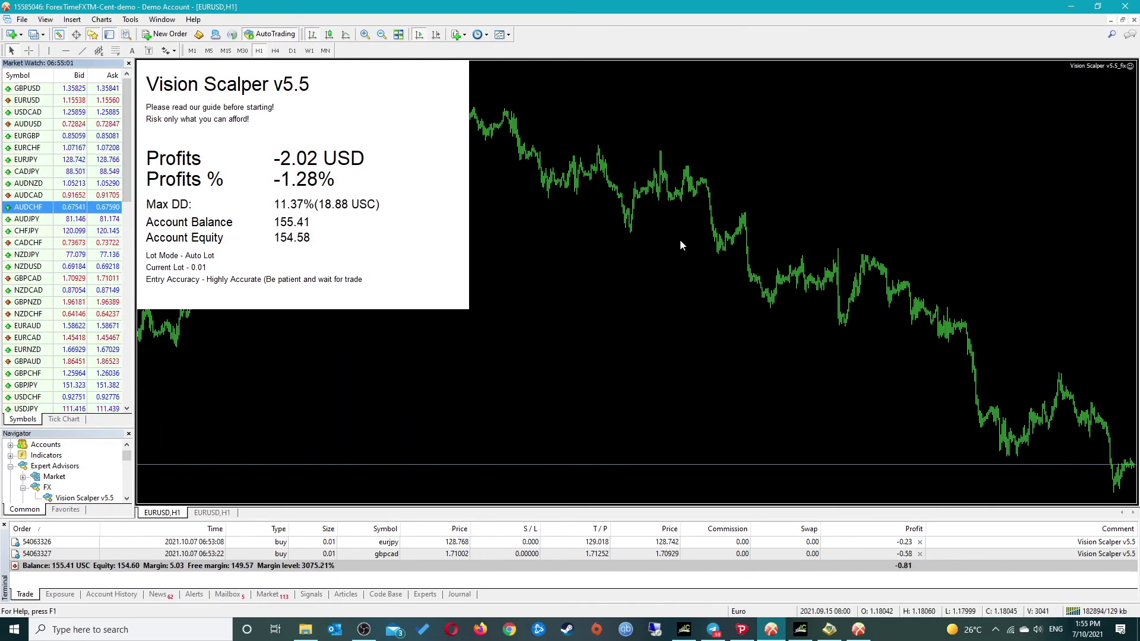